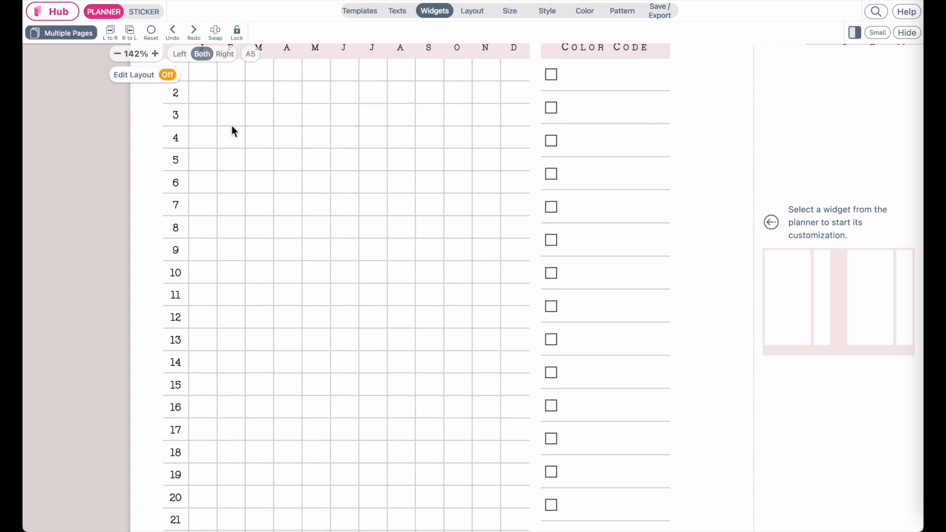
Step: Examine the finished Year in Pixels spread, from its title and monthly grid down to the floral border
scroll(232, 127, "up", 3)
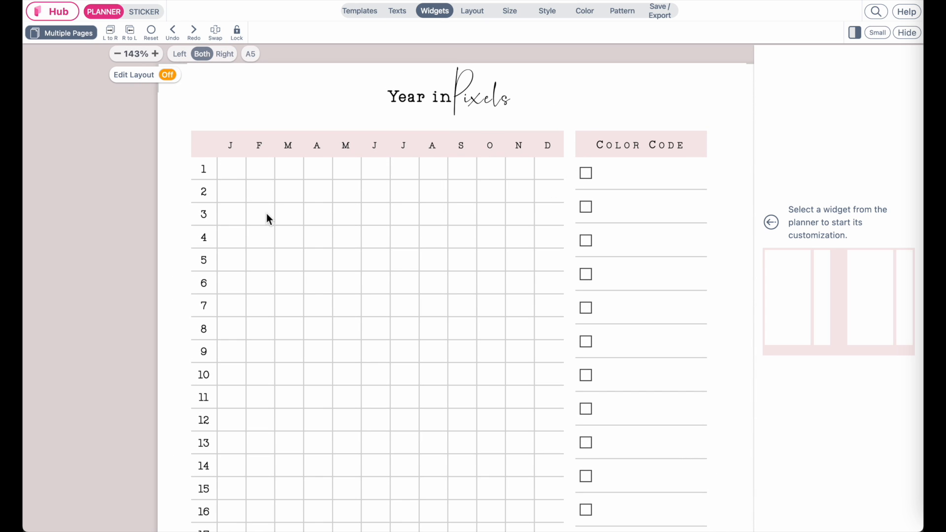
scroll(267, 214, "down", 3)
scroll(265, 237, "down", 3)
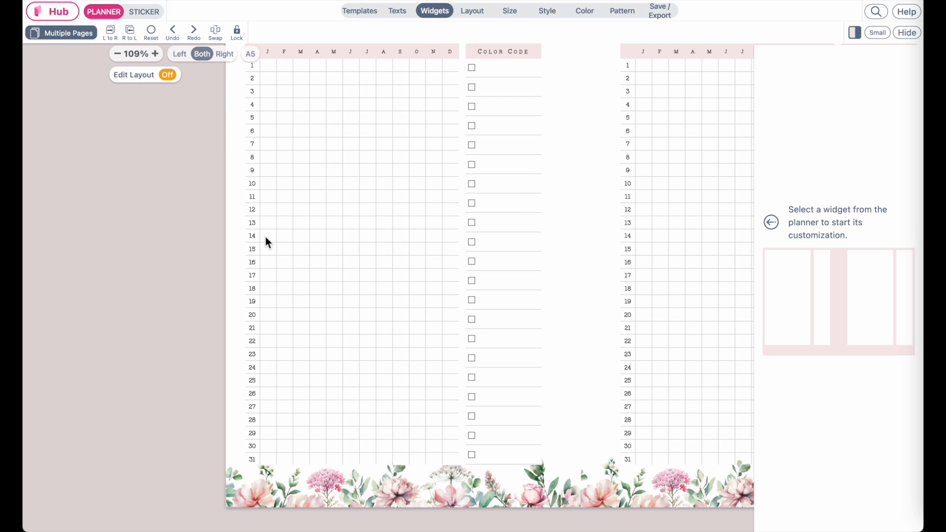
scroll(385, 353, "right", 2)
scroll(385, 353, "up", 1)
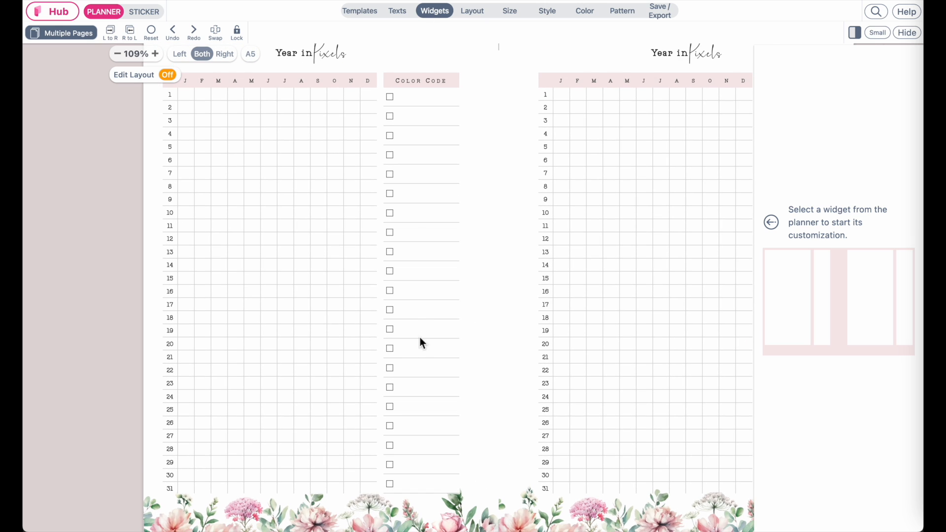
scroll(438, 76, "up", 3)
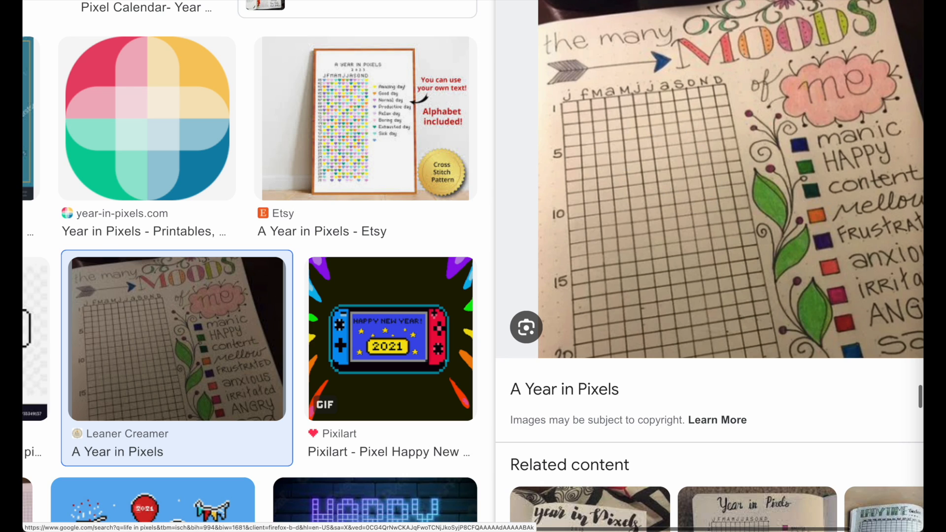
Step: Browse the Google image results for "year in a pixel" for examples of hand-drawn and printable mood tracker layouts
left_click(443, 1)
left_click(395, 0)
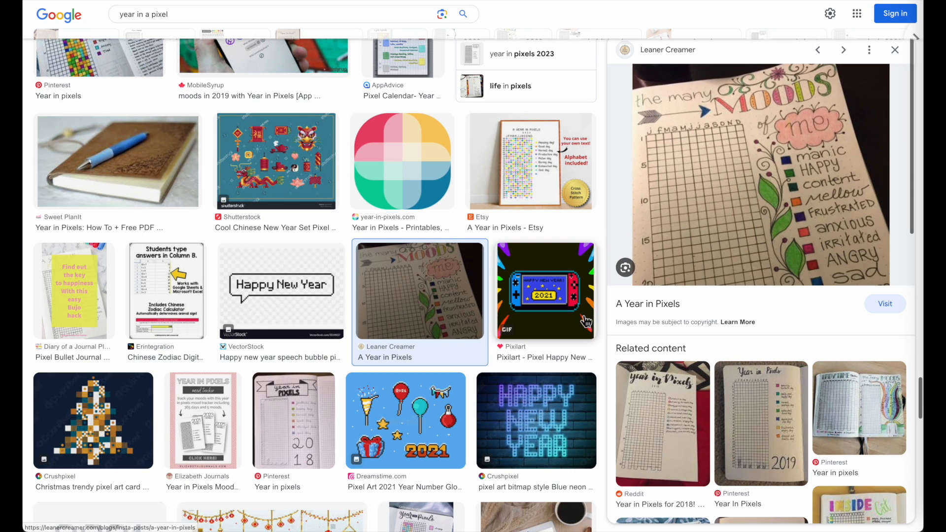
scroll(227, 350, "down", 5)
scroll(450, 299, "down", 15)
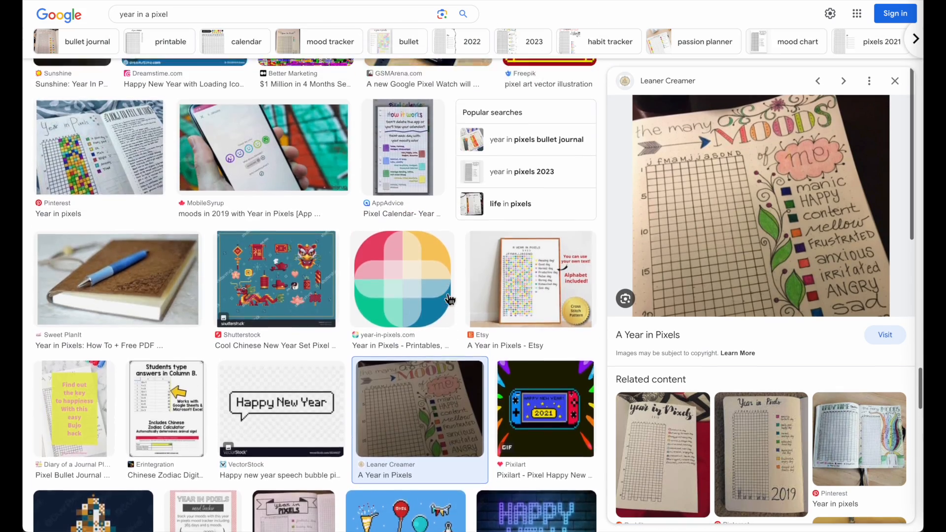
scroll(450, 299, "down", 5)
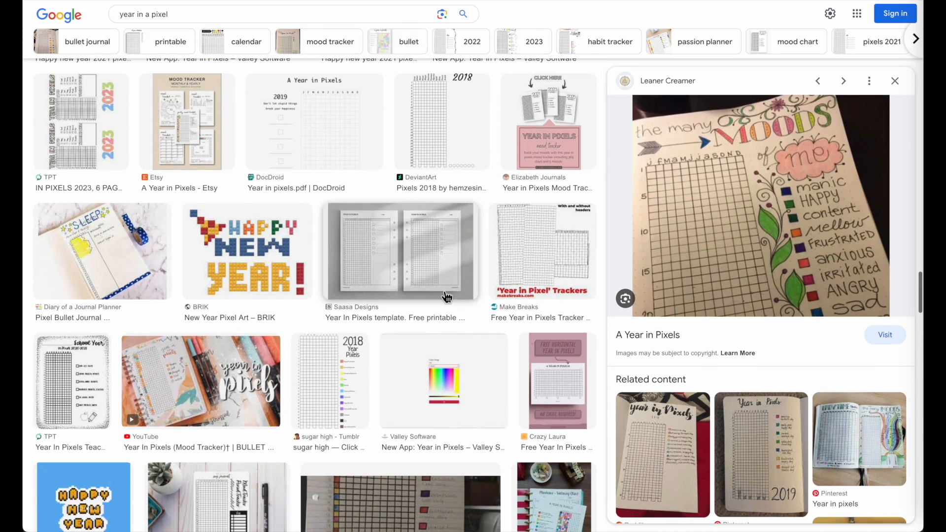
scroll(408, 298, "down", 5)
scroll(408, 298, "down", 5)
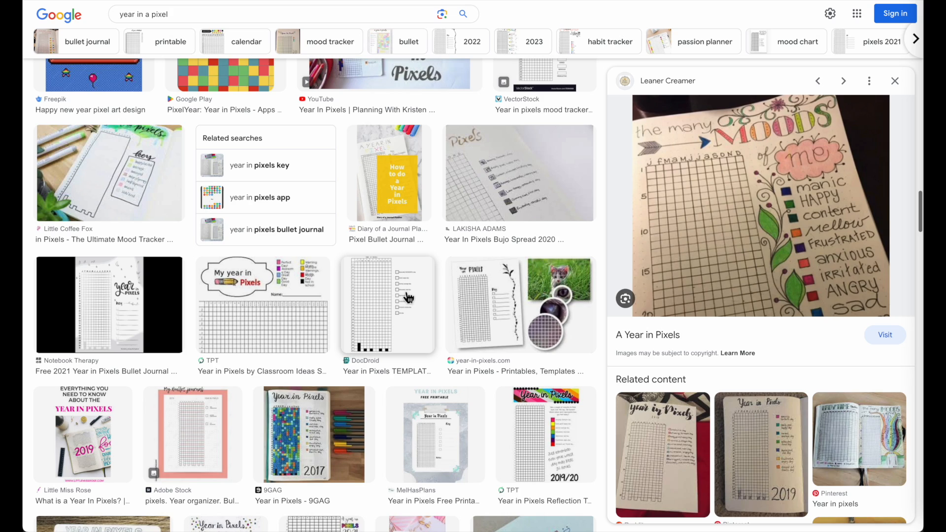
scroll(444, 345, "up", 20)
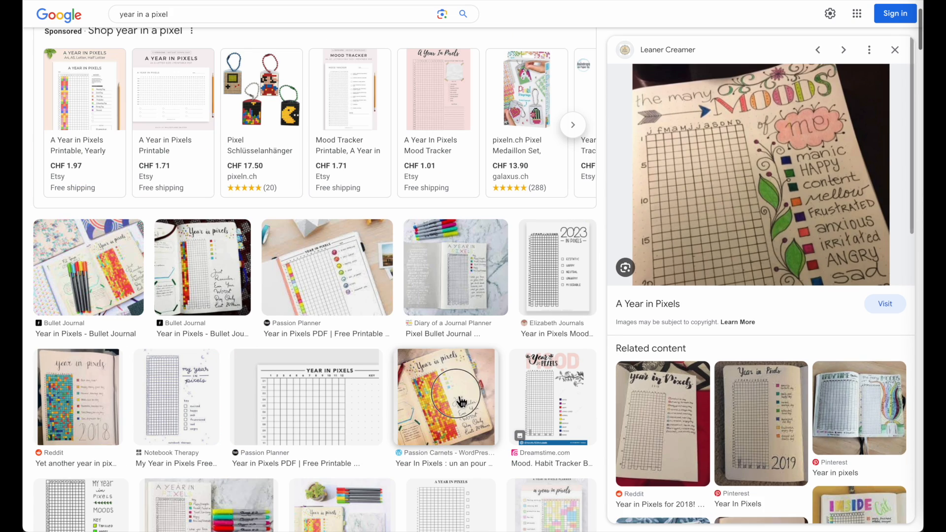
left_click(462, 402)
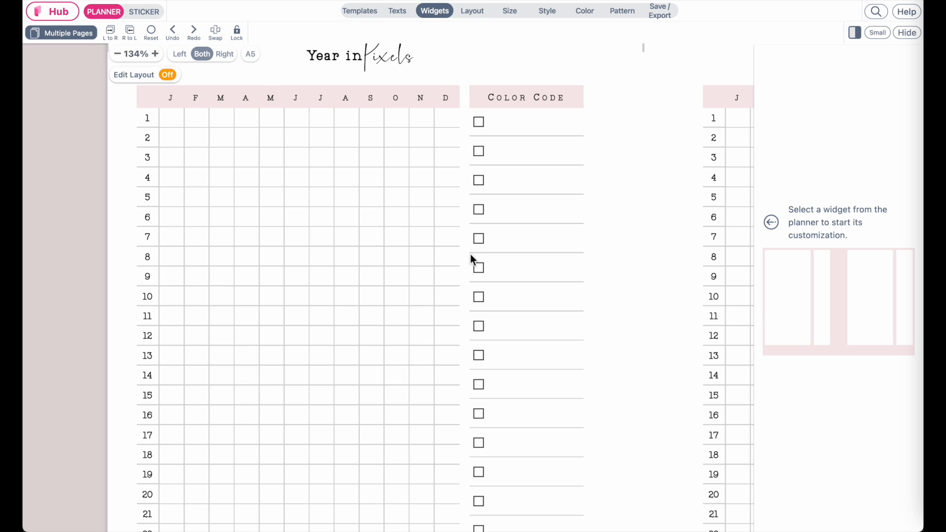
Step: Review how the template's numbered day grid and Color Code checklist are arranged on both pages
scroll(471, 254, "down", 5)
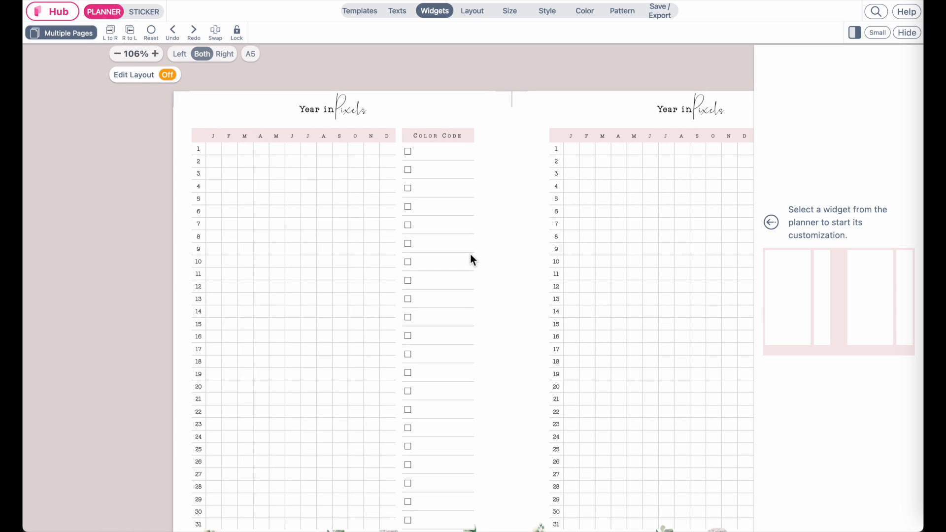
scroll(471, 254, "left", 1)
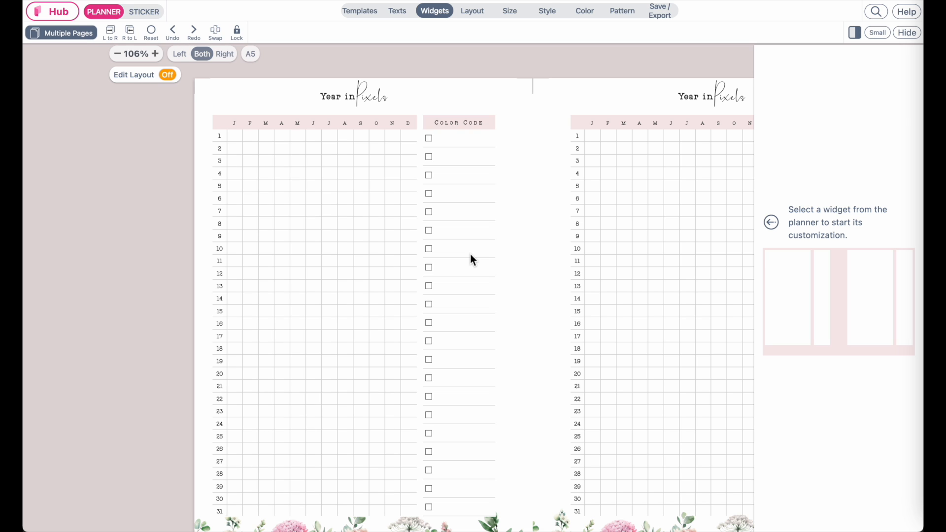
scroll(471, 255, "up", 5)
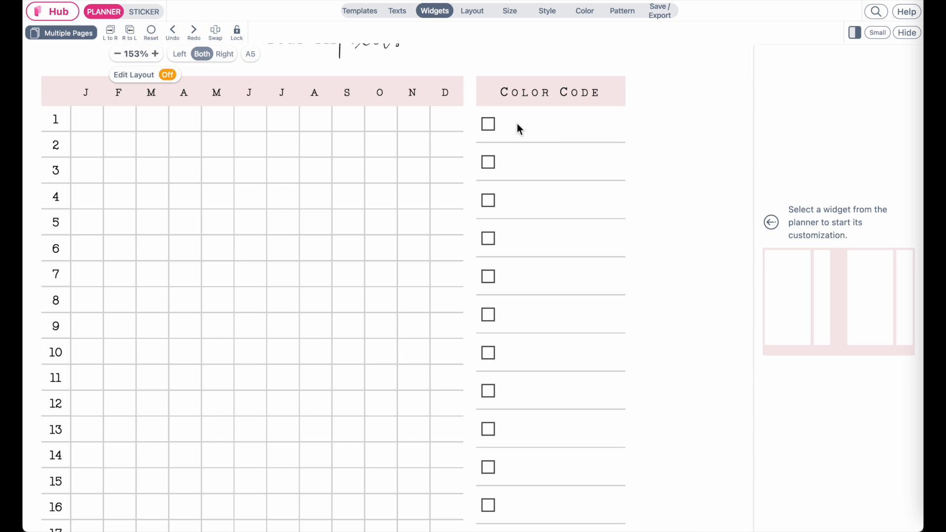
scroll(231, 184, "down", 3)
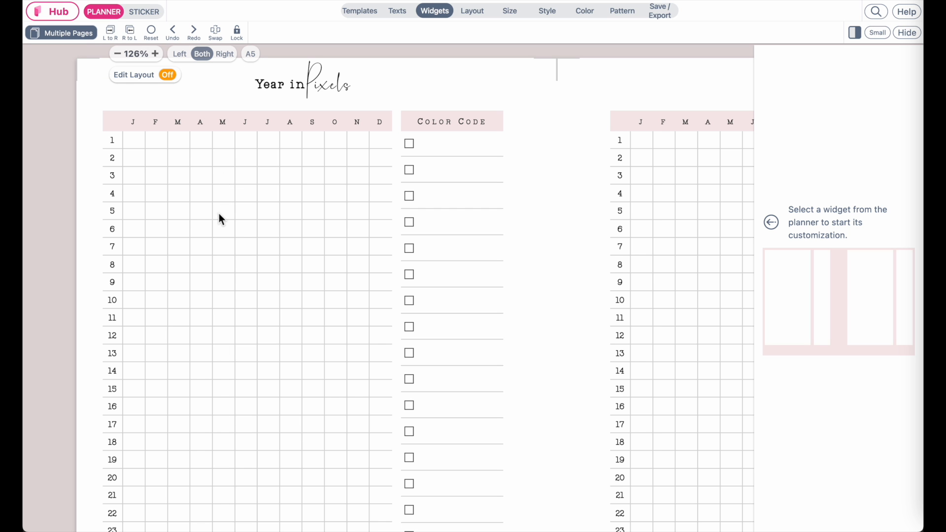
scroll(234, 244, "down", 2)
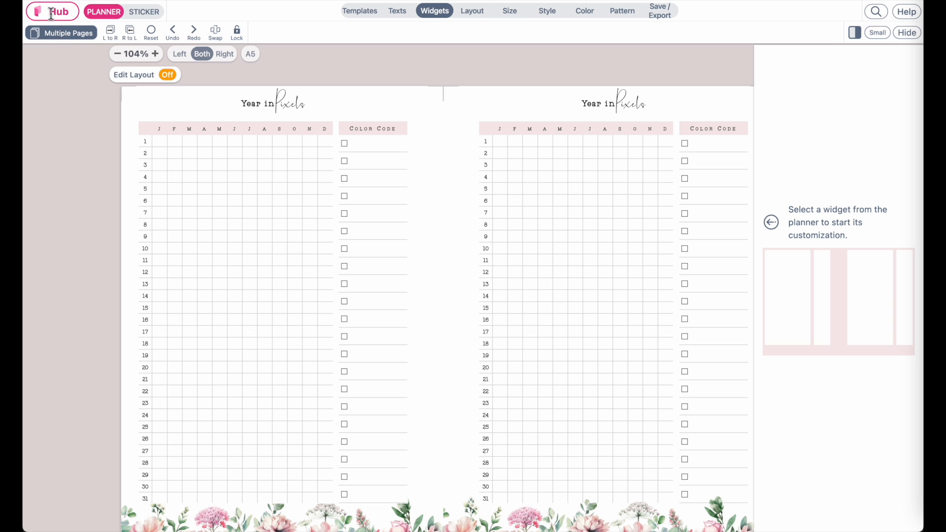
Step: Open the Hub and look through the newest publicly shared Blooming Serenity templates, including Year in Pixels
left_click(51, 12)
left_click(466, 246)
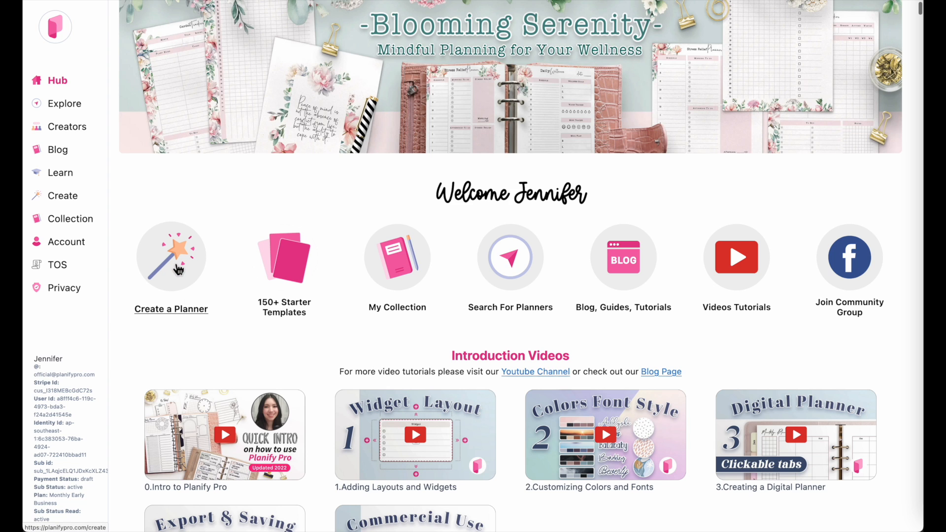
scroll(211, 381, "down", 6)
scroll(216, 387, "down", 1)
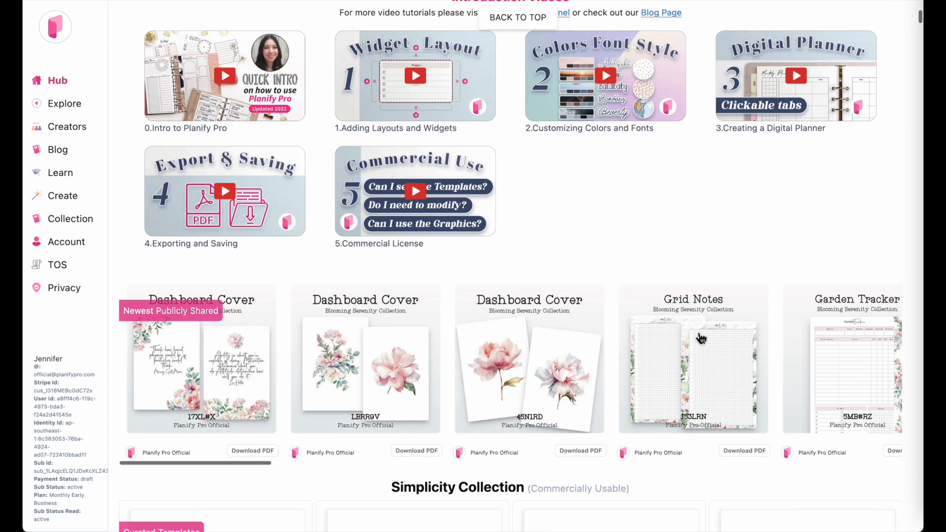
scroll(627, 378, "right", 10)
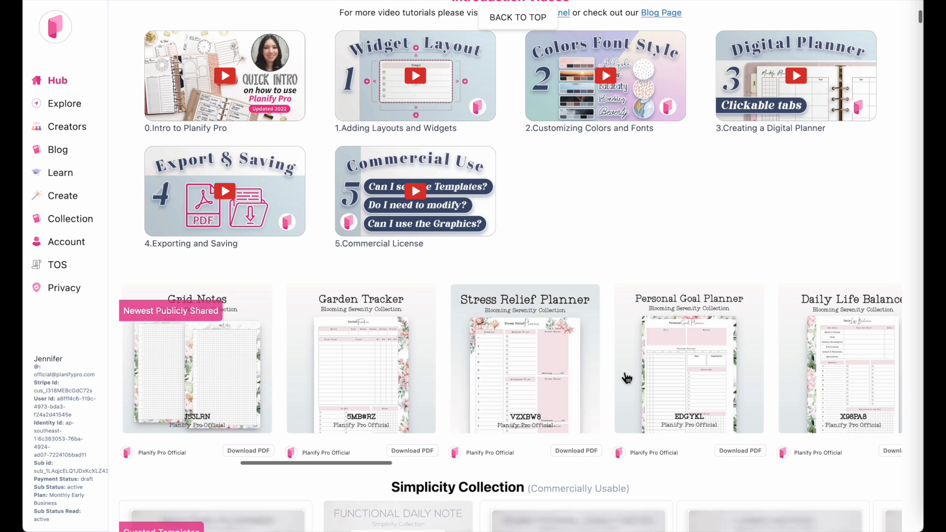
scroll(627, 378, "right", 12)
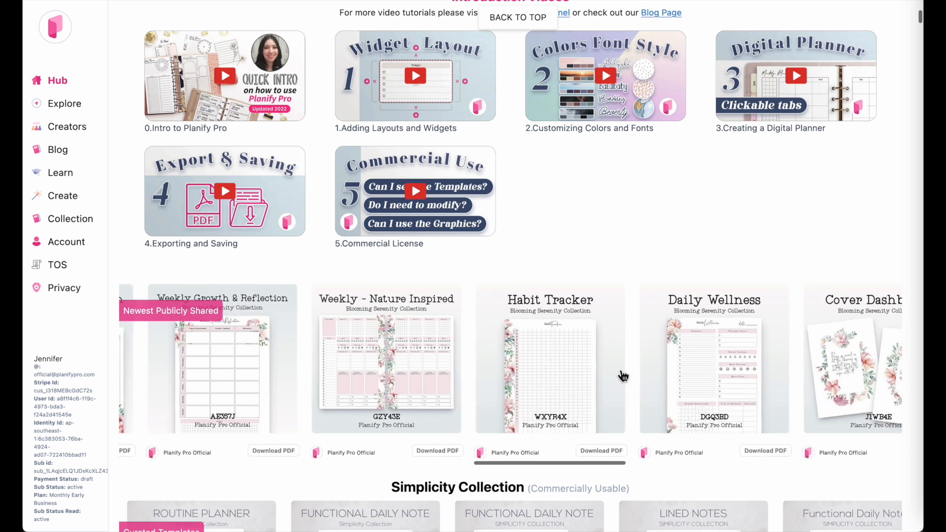
scroll(623, 376, "right", 5)
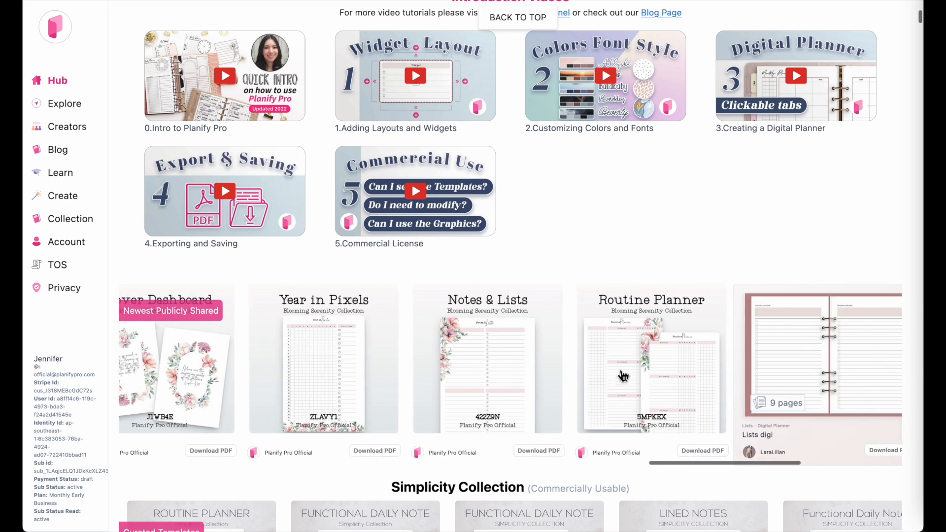
scroll(625, 376, "left", 4)
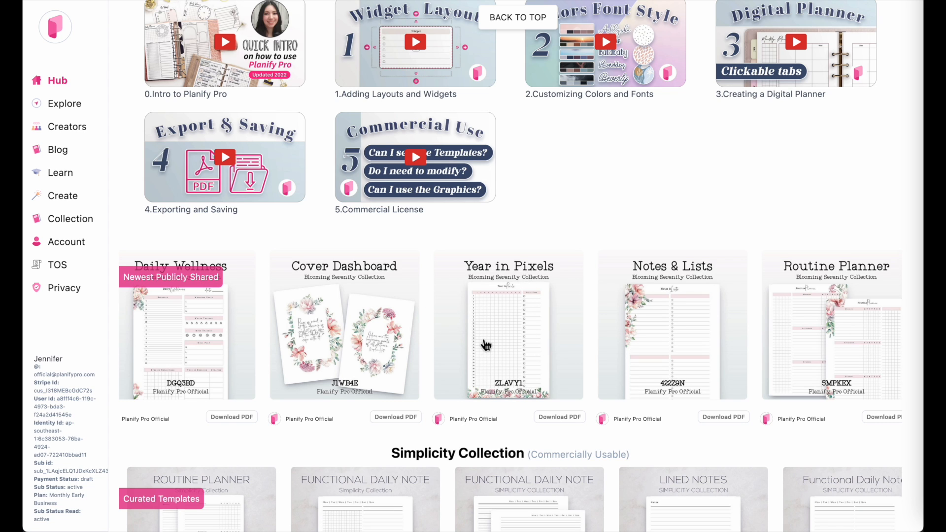
scroll(486, 344, "up", 8)
scroll(486, 345, "up", 2)
scroll(486, 344, "down", 2)
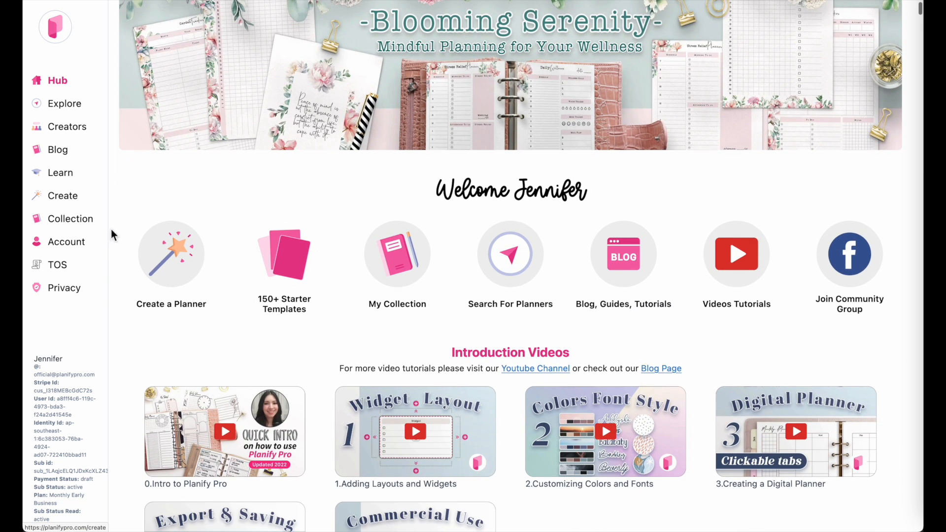
Step: Create a new planner instead of continuing the previous work, and turn on layout editing
left_click(167, 266)
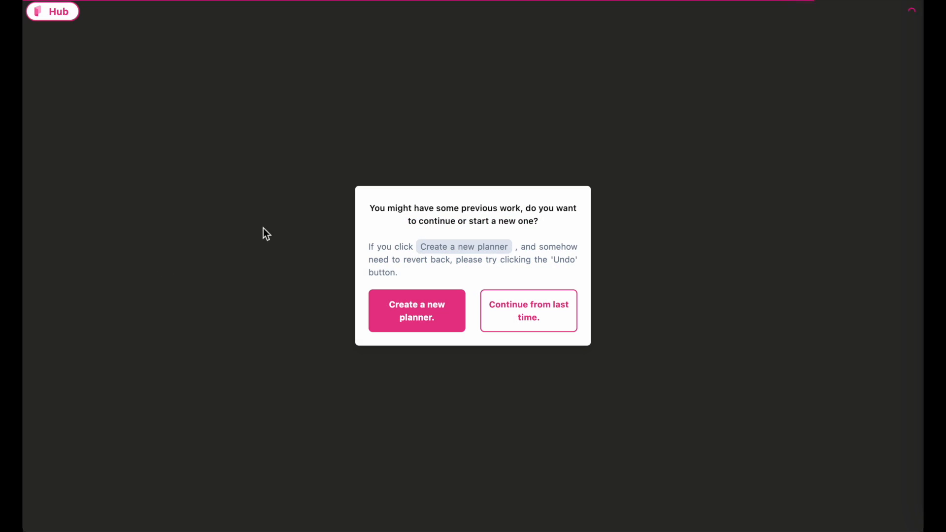
left_click(412, 320)
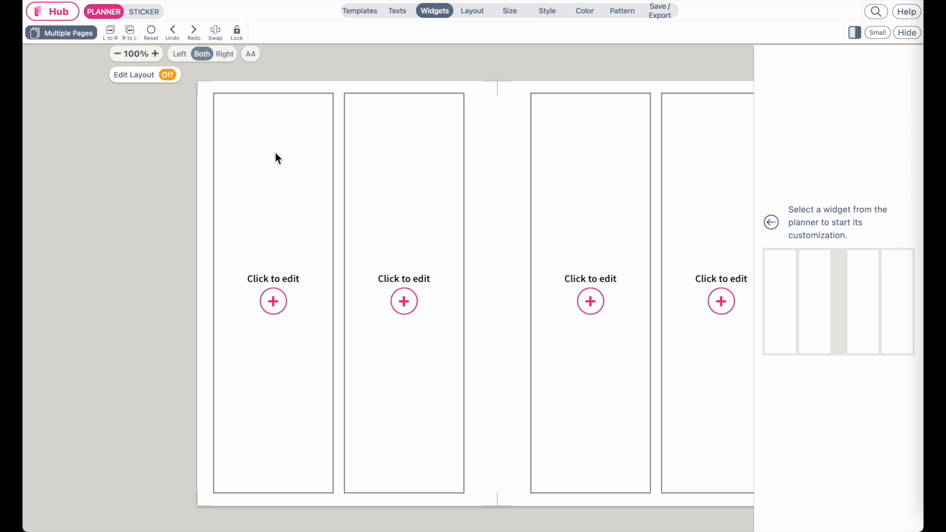
left_click(312, 157)
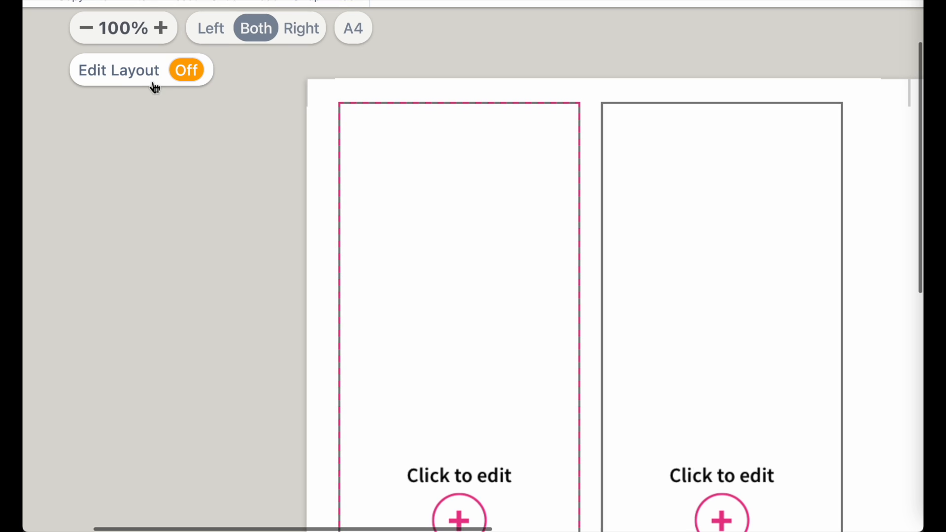
left_click(187, 72)
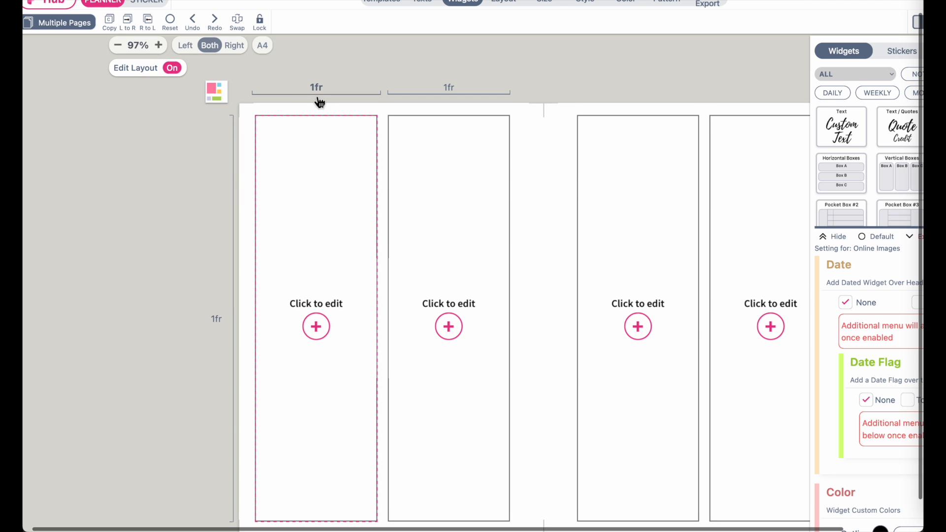
Step: Set the width of the left page's first column to 1.8 fraction
left_click(318, 88)
left_click(372, 80)
left_click(371, 80)
left_click(372, 80)
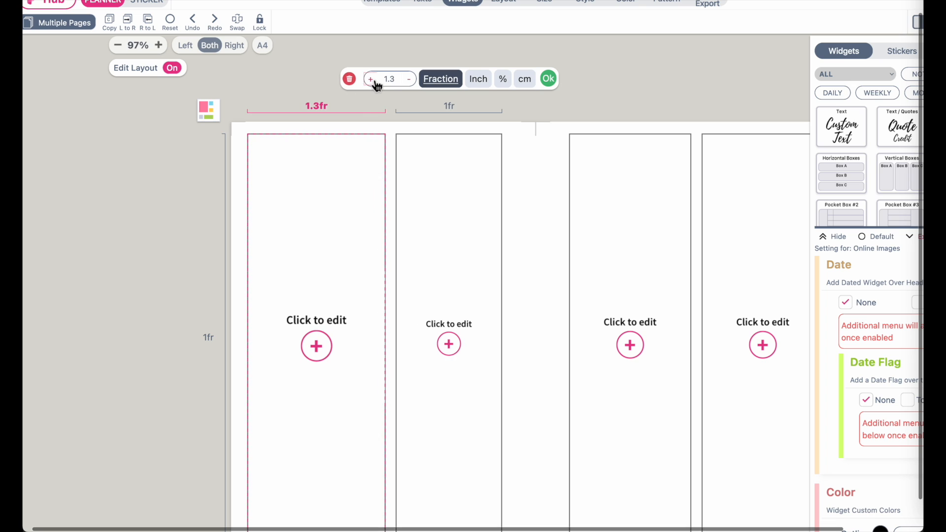
left_click(371, 80)
left_click(371, 80)
left_click(371, 80)
left_click(372, 80)
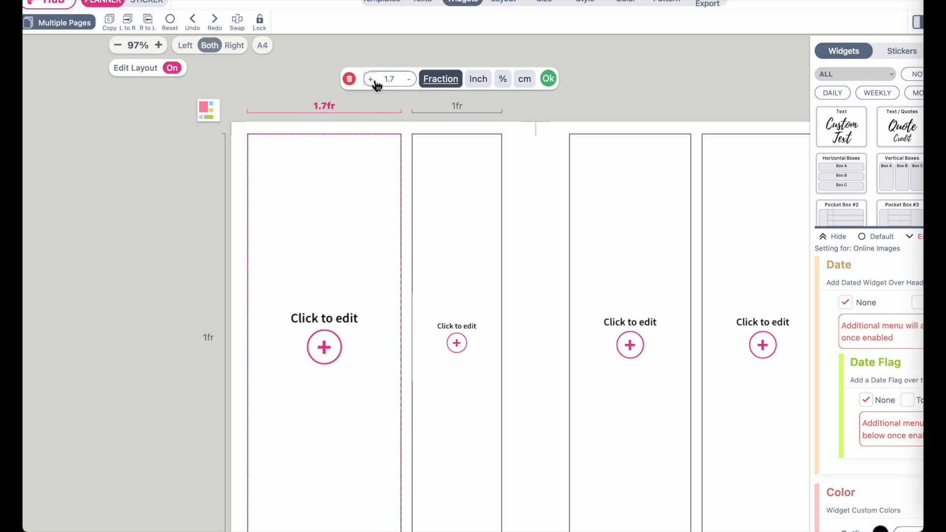
left_click(375, 82)
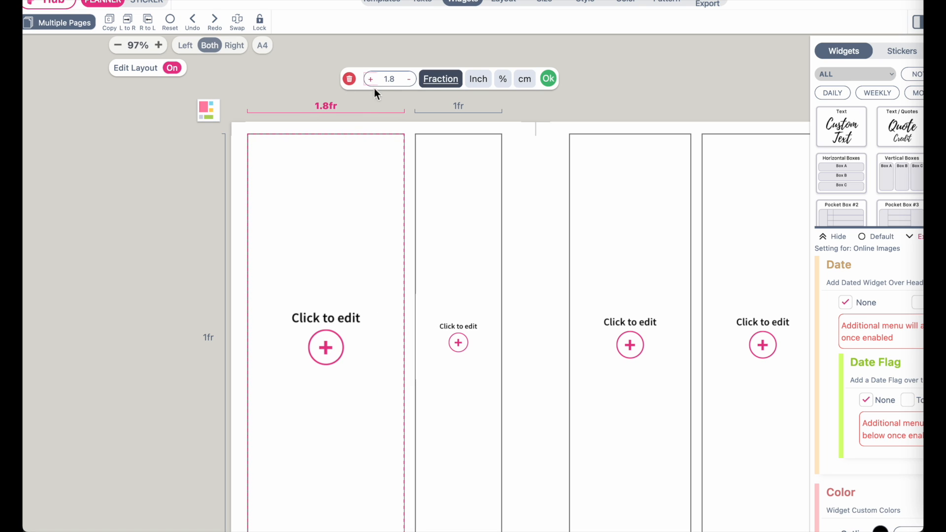
left_click(549, 80)
left_click(310, 107)
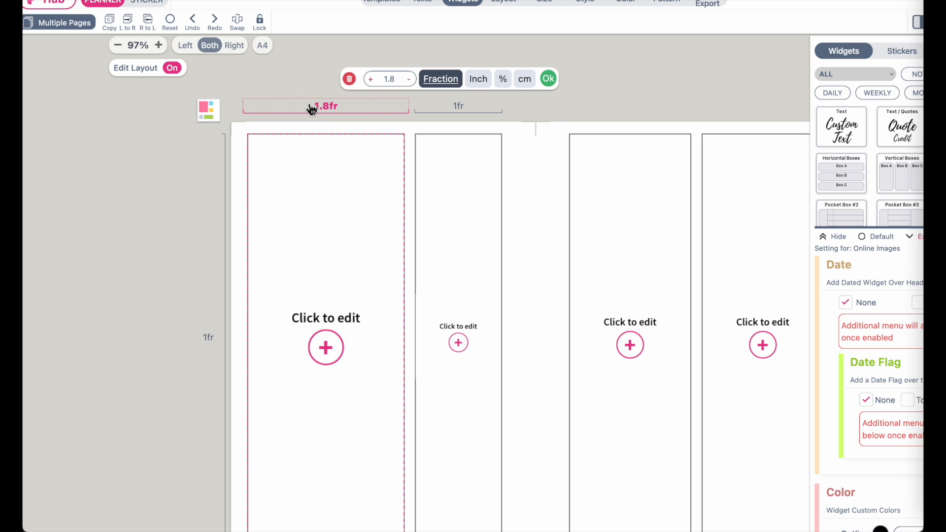
left_click(412, 85)
left_click(374, 82)
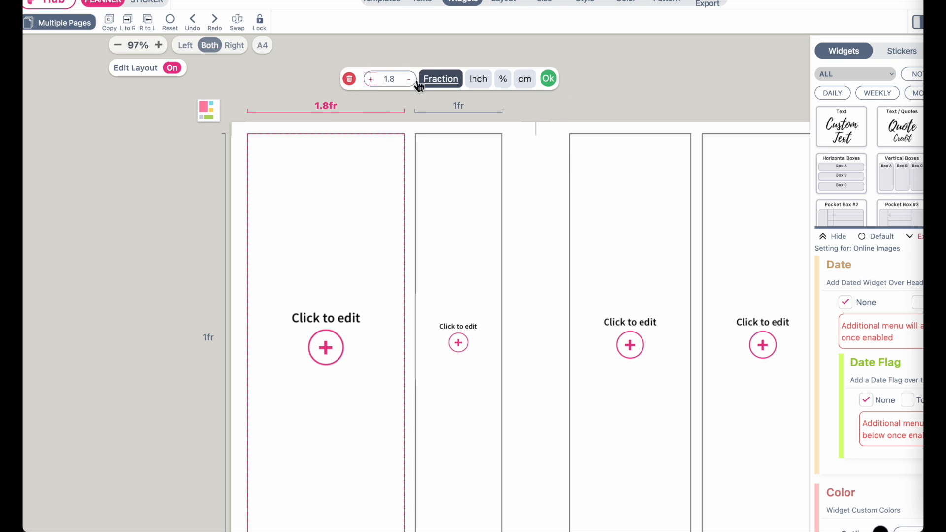
left_click(549, 80)
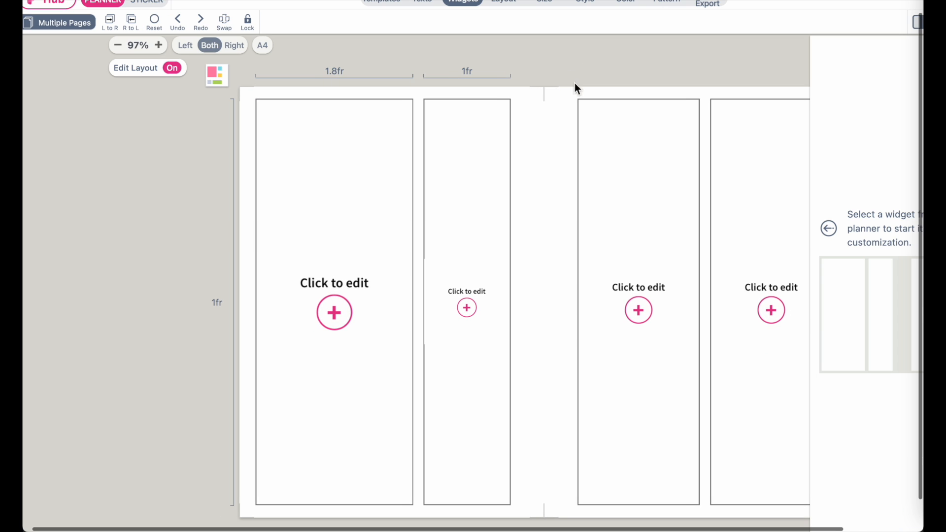
Step: Select the left page's wide column, filter the widgets to TRACKER and switch the widget list to Large
left_click(338, 216)
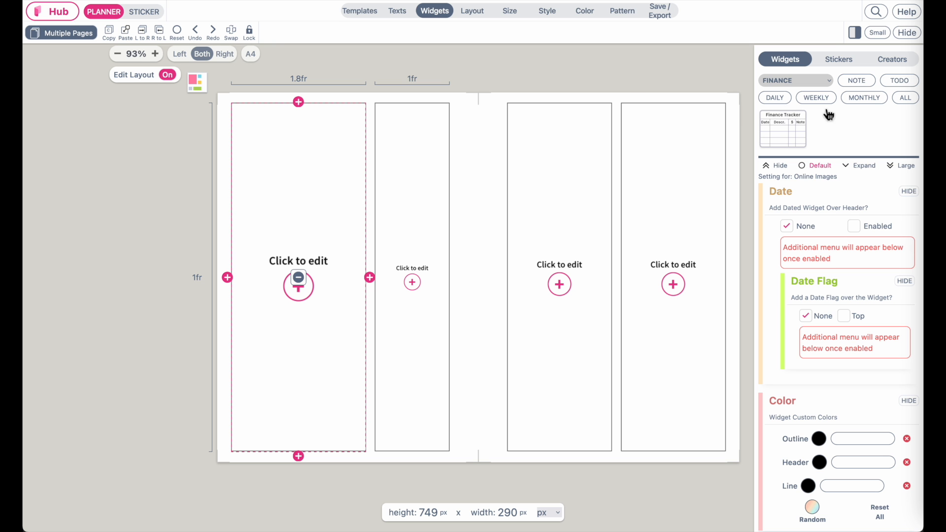
left_click(828, 78)
left_click(808, 87)
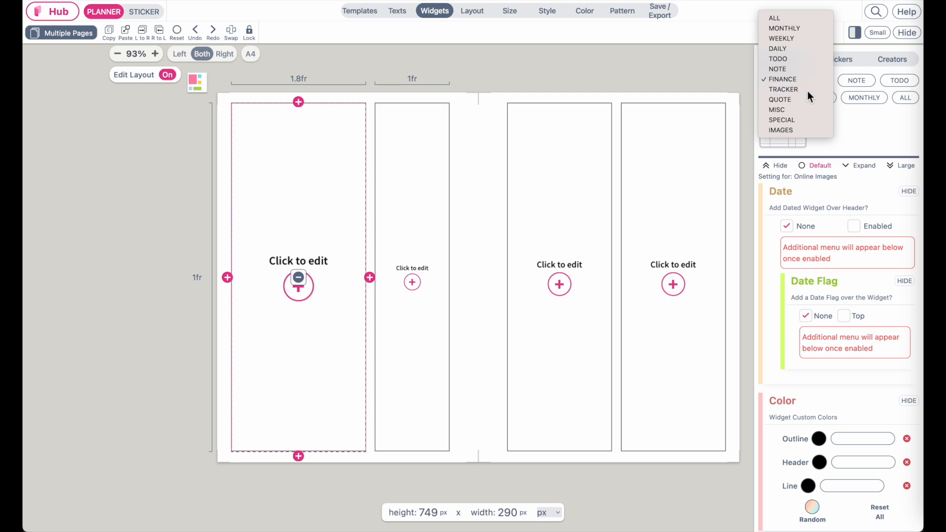
left_click(899, 165)
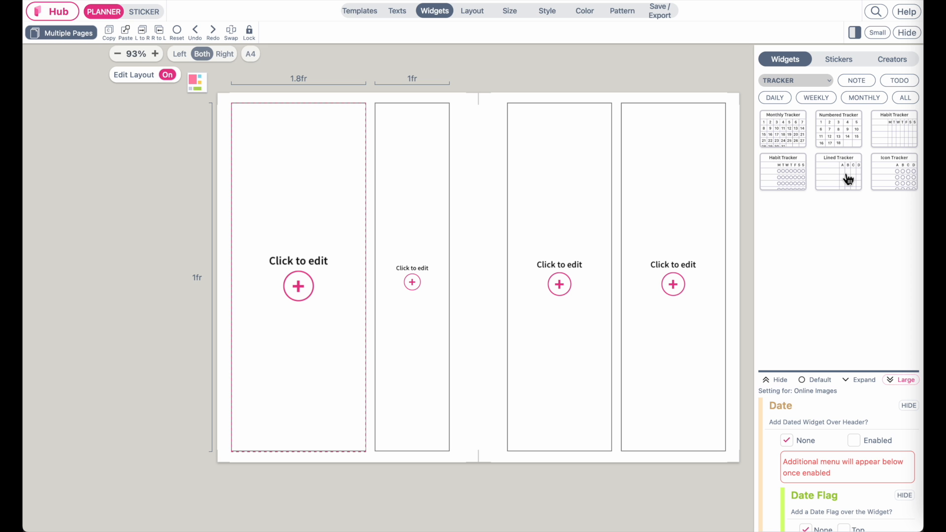
Step: Place a Lined Tracker widget in the left page's wide column and set its left side style to Number
left_click(827, 178)
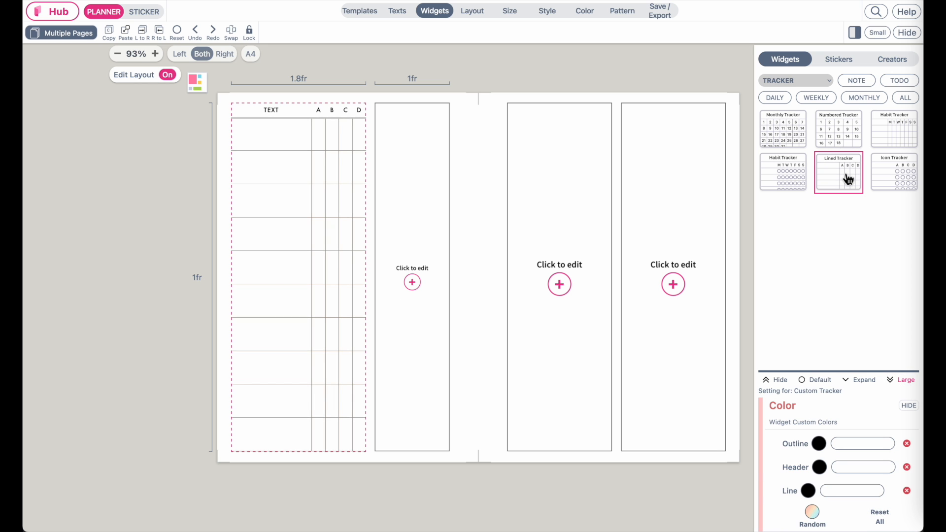
left_click(816, 380)
scroll(815, 358, "down", 3)
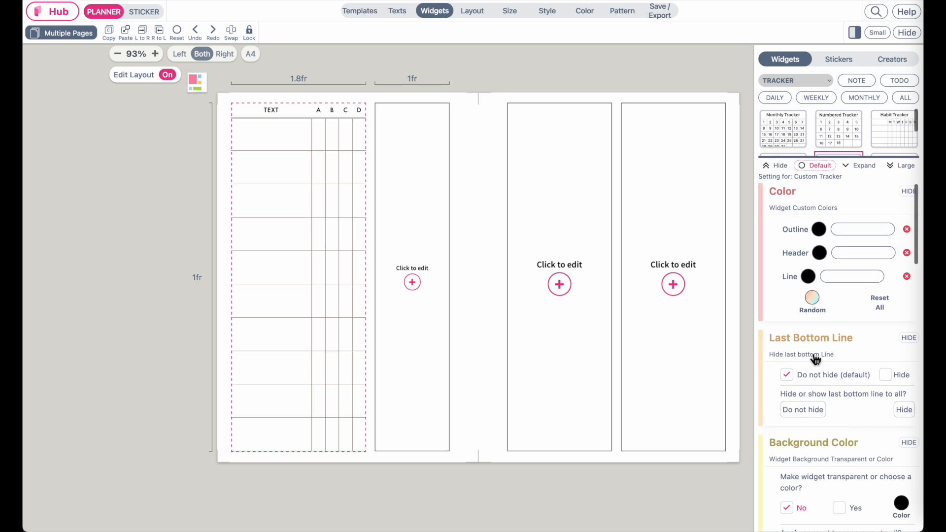
scroll(816, 358, "down", 2)
scroll(816, 355, "down", 8)
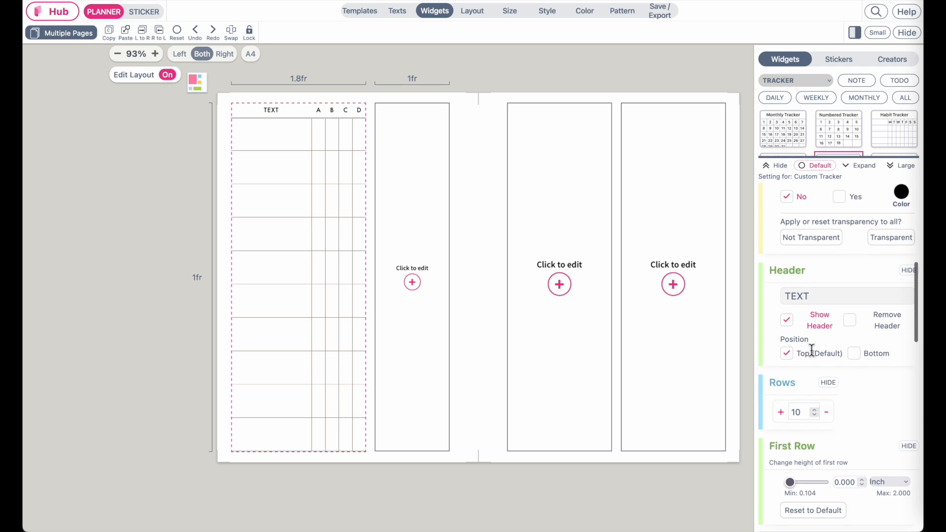
scroll(816, 355, "down", 2)
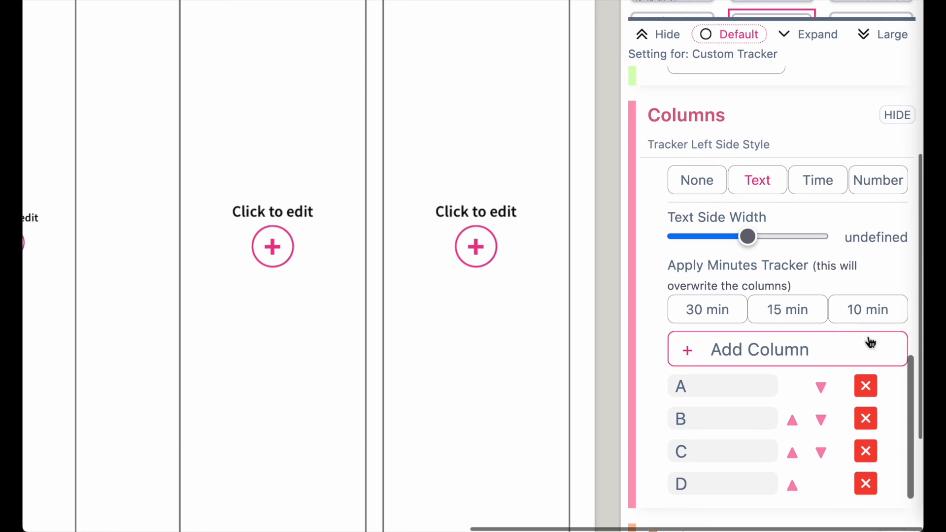
scroll(870, 342, "down", 1)
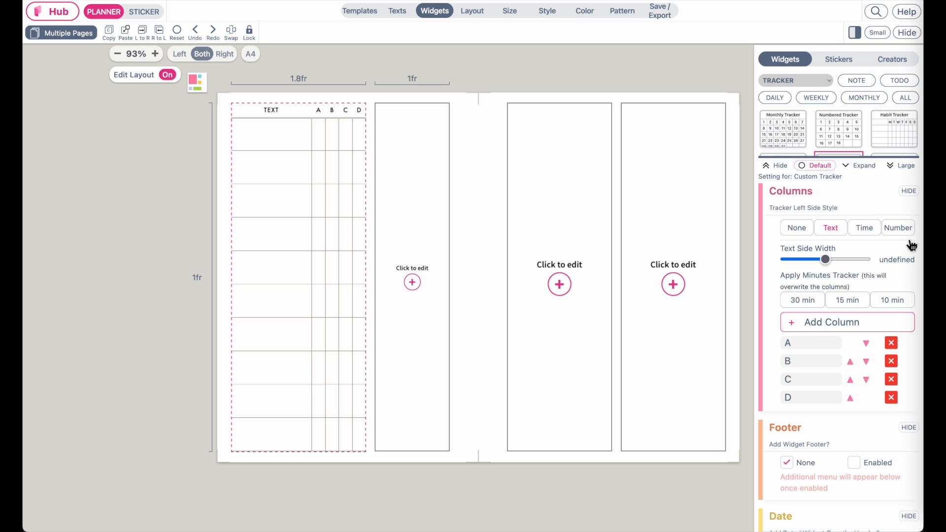
left_click(912, 230)
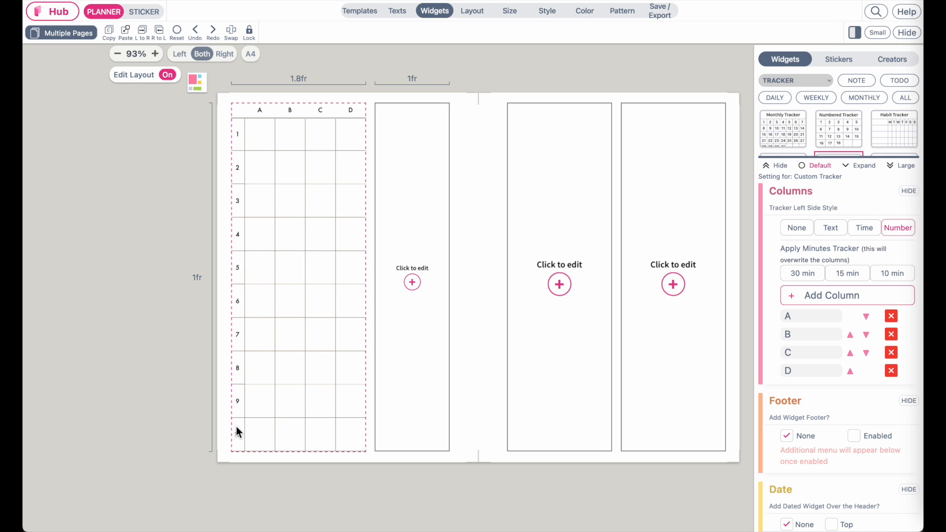
Step: Set the numbered tracker's row count to 31
scroll(846, 245, "up", 6)
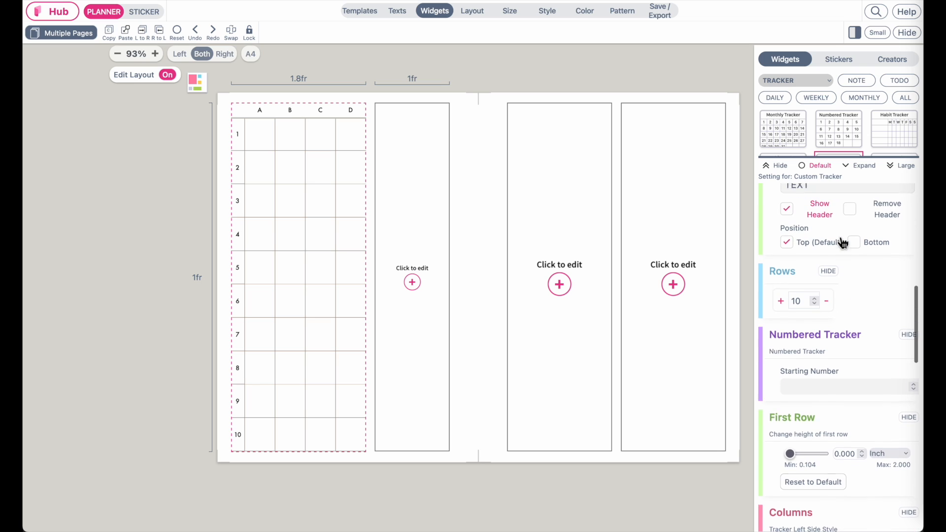
left_click(781, 278)
left_click(781, 277)
left_click(781, 278)
left_click(781, 278)
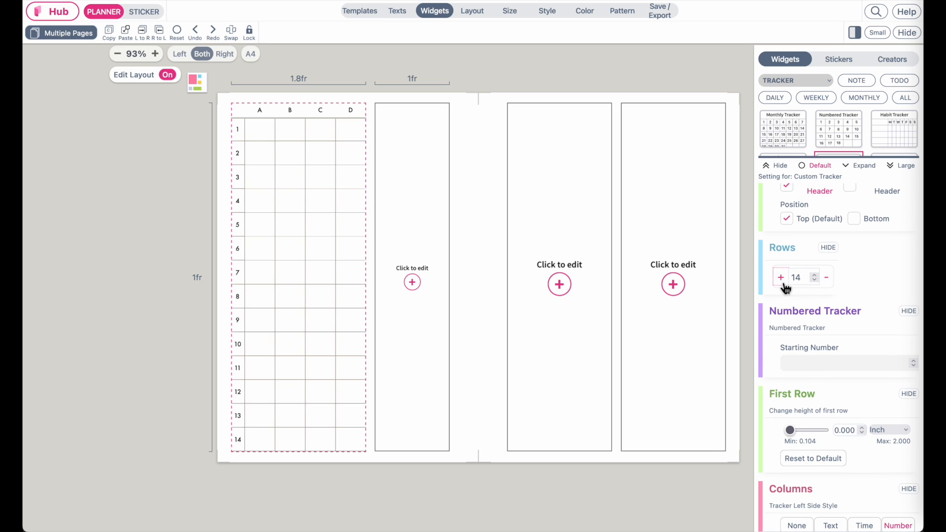
left_click(781, 277)
left_click(781, 277)
left_click(781, 277)
left_click(781, 277)
left_click(781, 277)
left_click(780, 278)
left_click(781, 277)
left_click(781, 277)
left_click(780, 277)
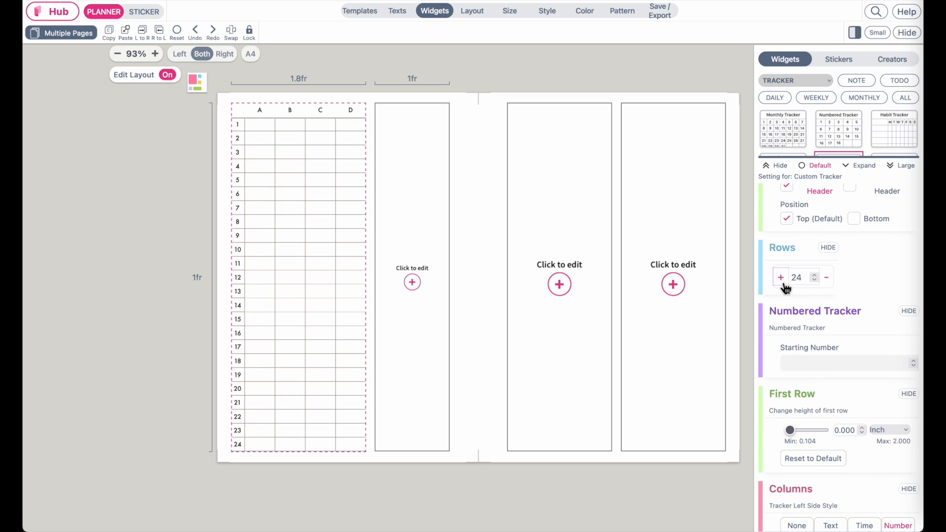
left_click(781, 277)
left_click(781, 278)
left_click(782, 281)
left_click(782, 281)
left_click(782, 281)
left_click(783, 281)
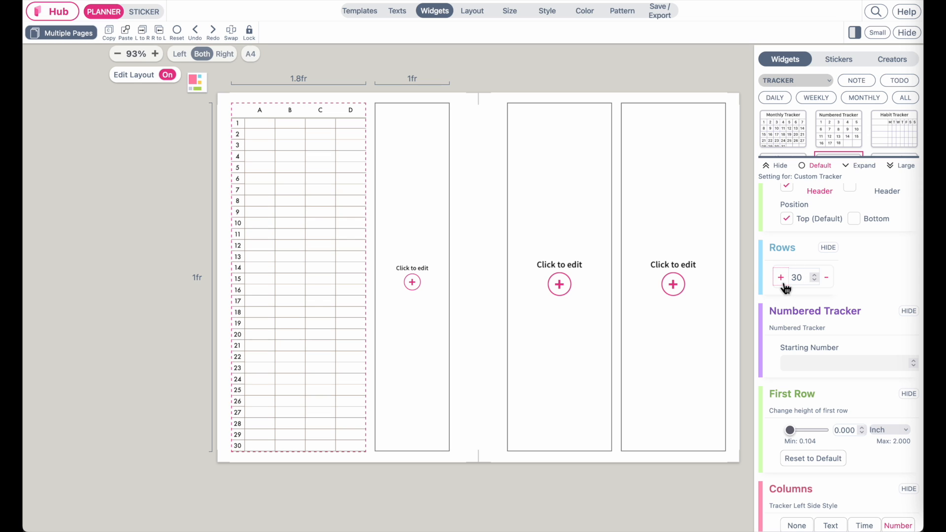
left_click(782, 281)
left_click(783, 281)
left_click(827, 279)
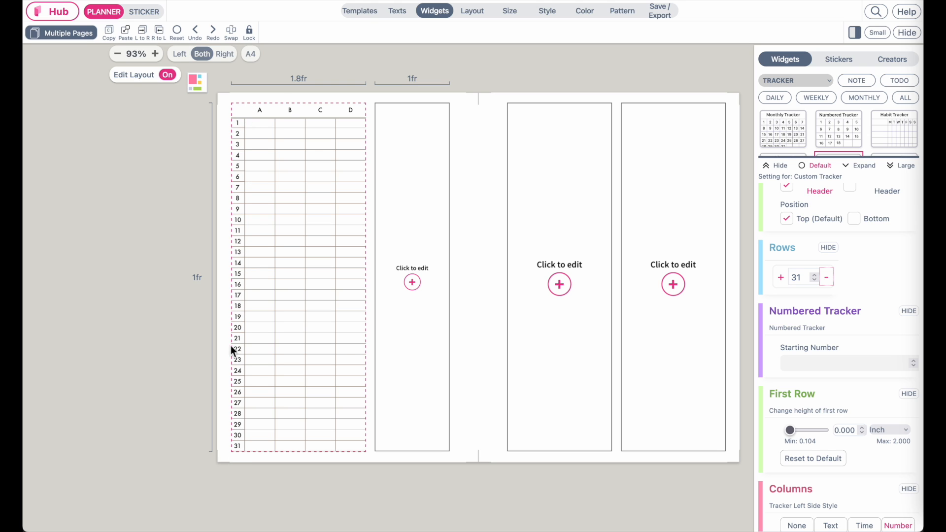
Step: Add eight more columns to the tracker for a total of twelve
scroll(870, 383, "down", 5)
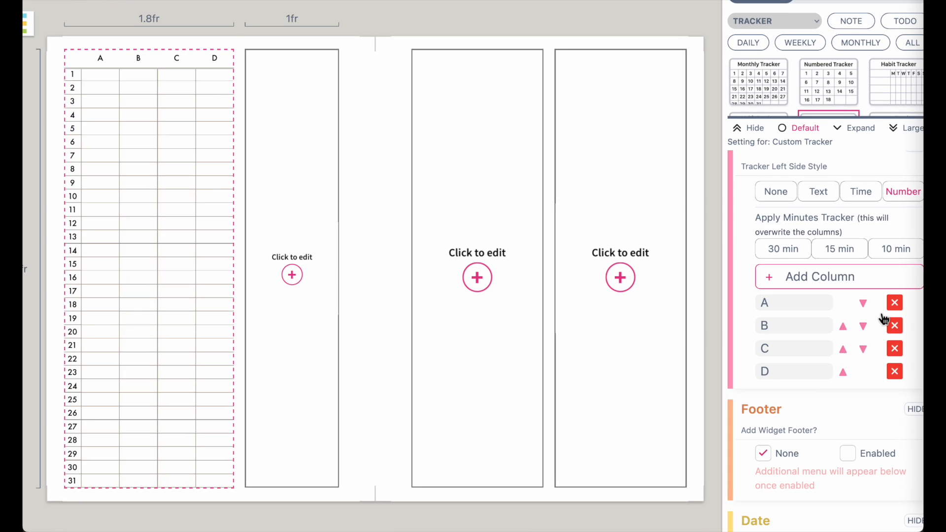
scroll(884, 320, "up", 2)
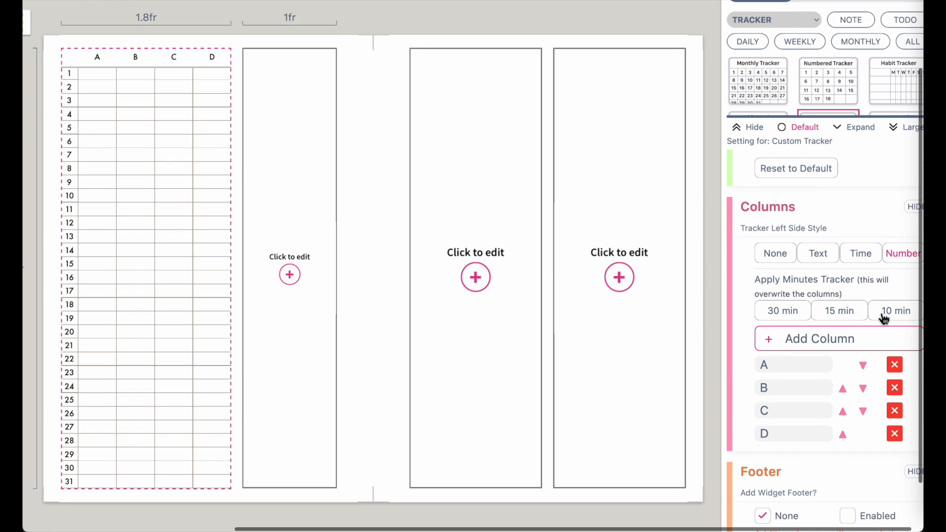
scroll(883, 320, "down", 1)
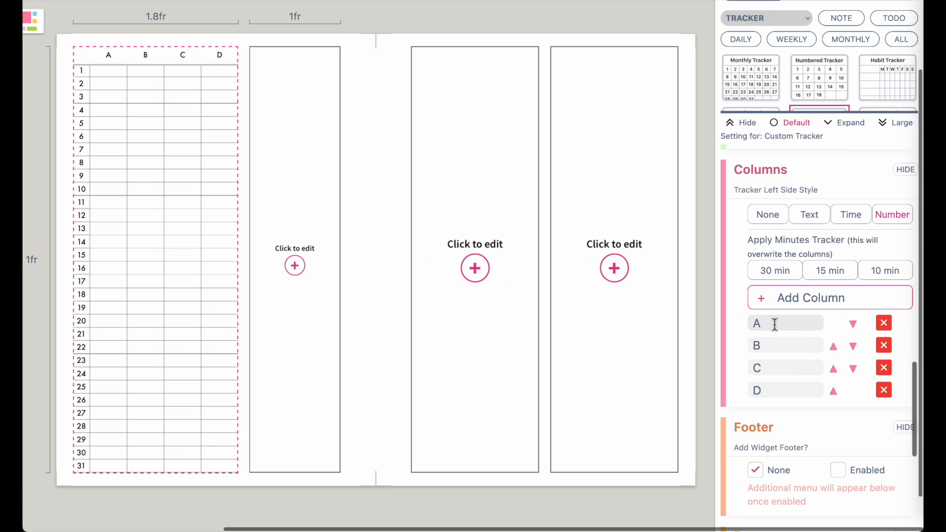
left_click(801, 302)
left_click(801, 301)
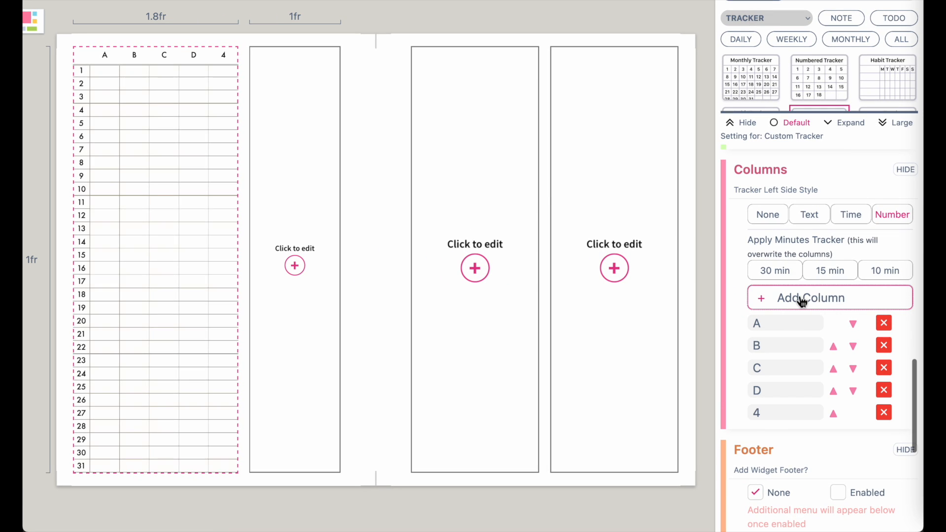
left_click(802, 301)
left_click(801, 302)
left_click(801, 301)
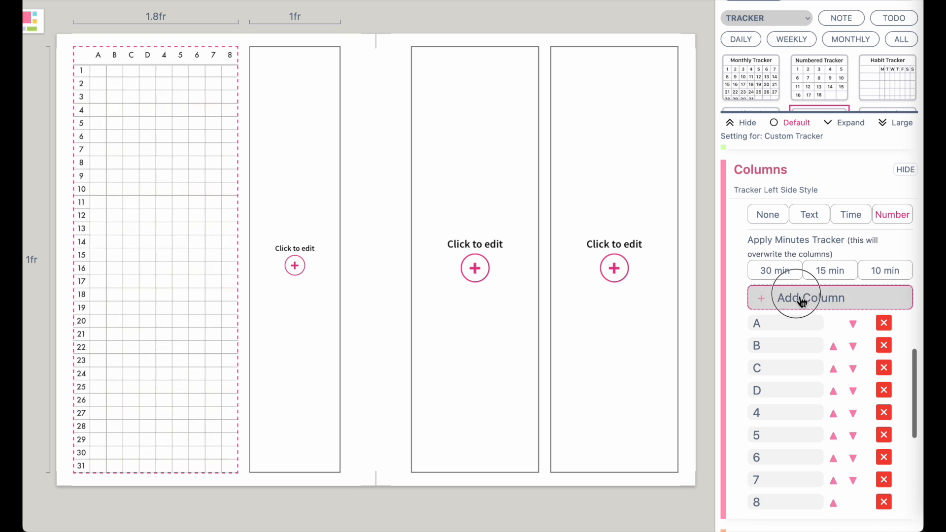
left_click(802, 302)
left_click(802, 302)
left_click(802, 302)
scroll(802, 302, "down", 1)
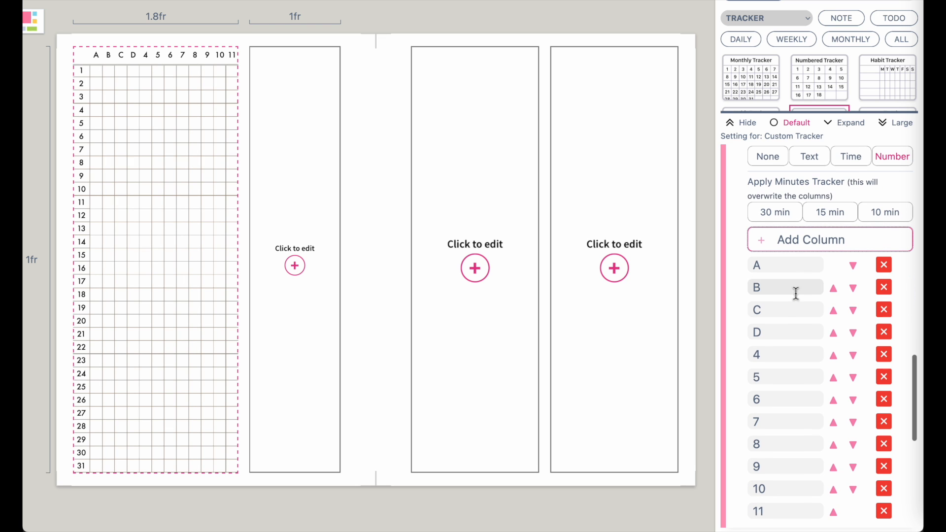
Step: Rename the twelve tracker columns with the month initials J, F, M, A, M, J, J, A, S, O, N, D
double_click(778, 272)
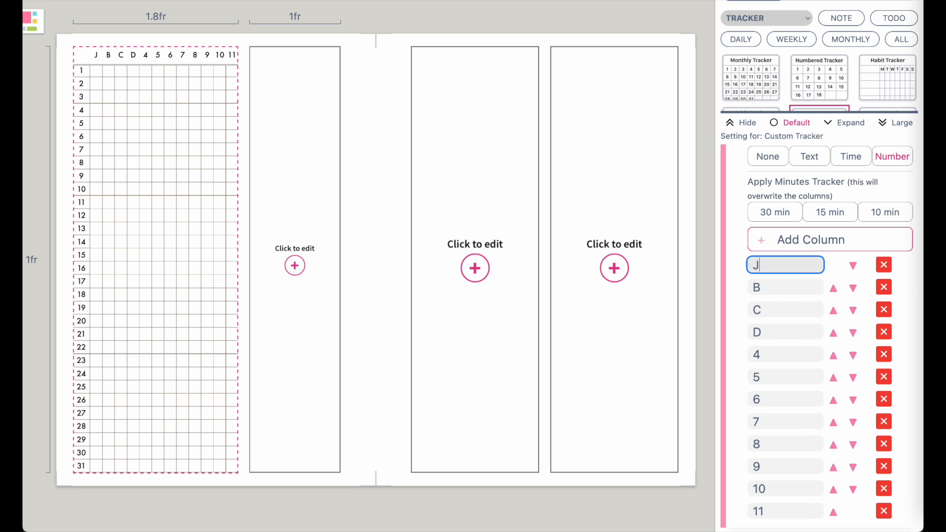
left_click(776, 290)
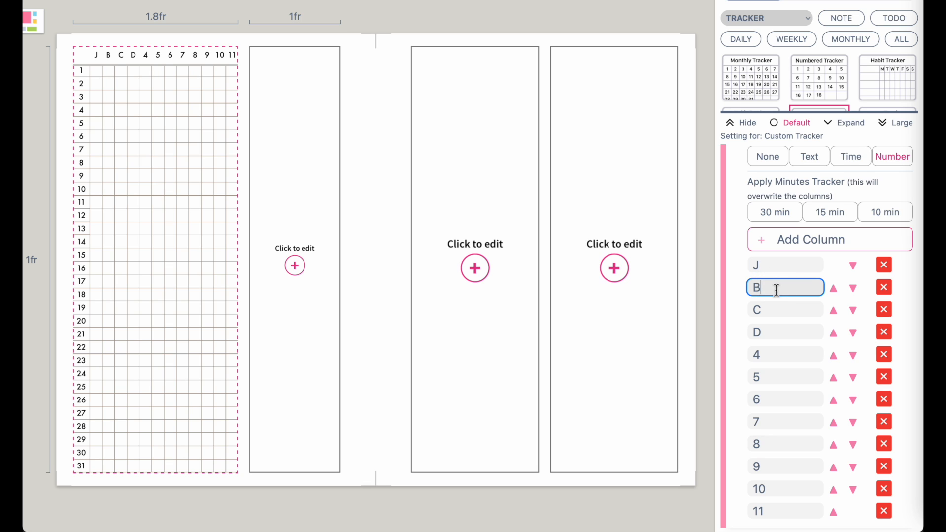
type("FF")
double_click(776, 310)
type("M")
double_click(775, 332)
type("A")
double_click(775, 354)
type("M")
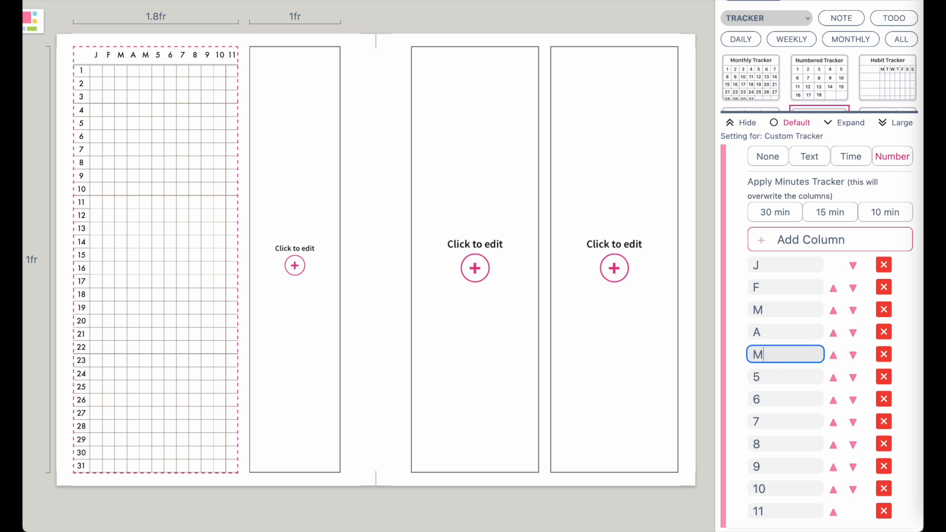
double_click(772, 377)
type("J")
double_click(771, 399)
type("J")
double_click(772, 421)
type("A")
double_click(773, 443)
type("S")
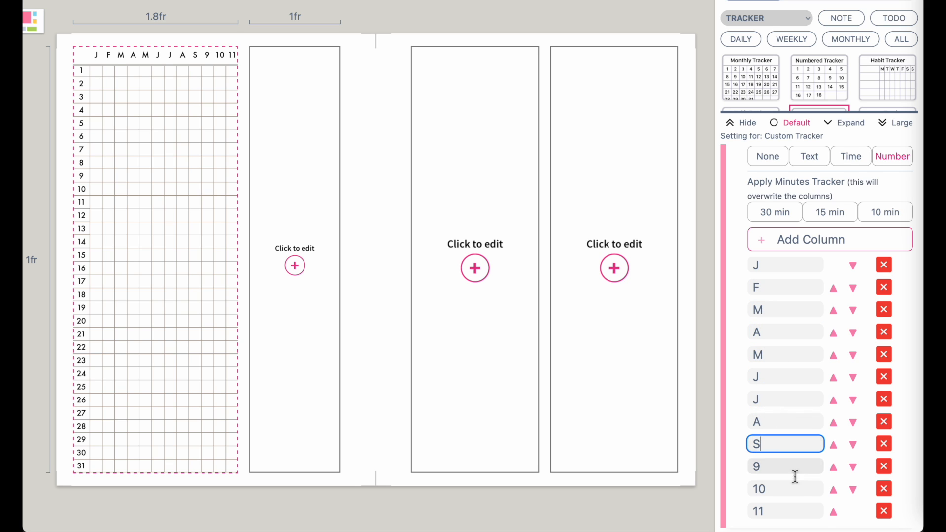
type("O")
double_click(778, 490)
type("N")
double_click(779, 514)
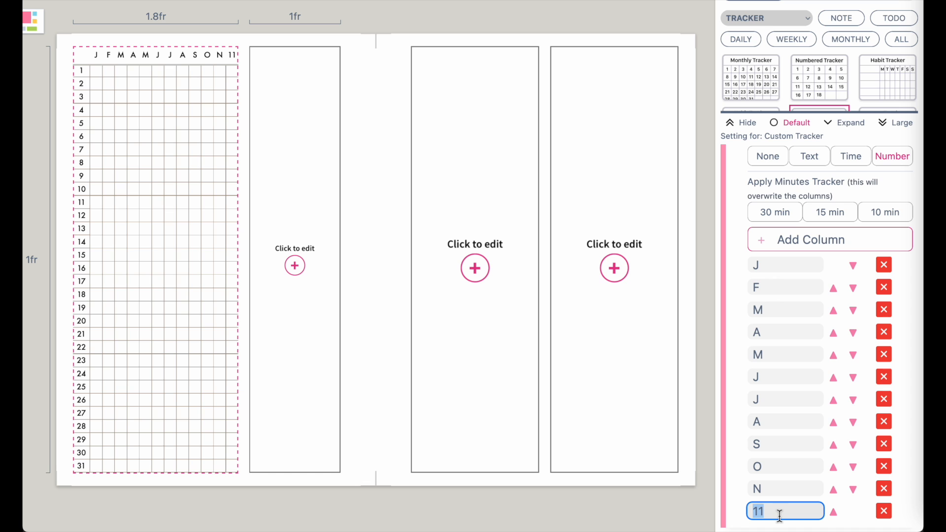
type("N")
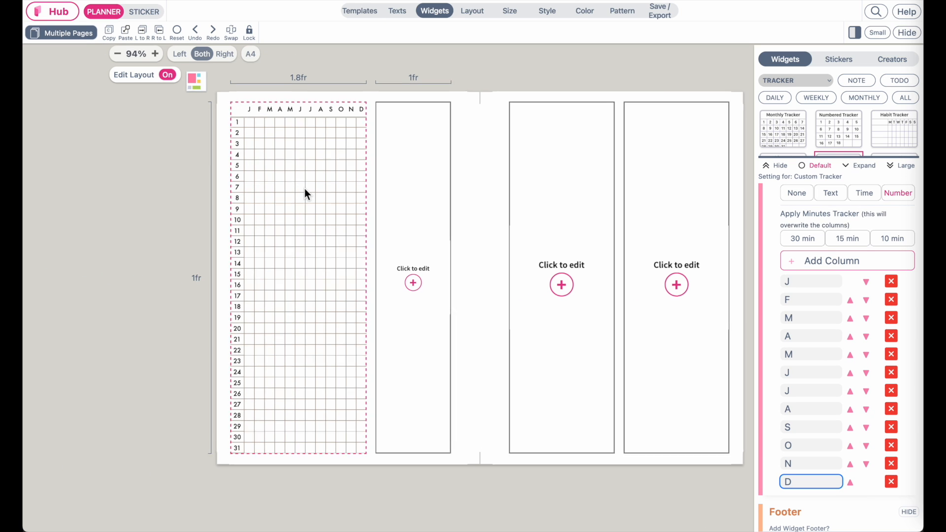
Step: Fill the left page's narrow column with the List widget from the TODO category
scroll(305, 194, "up", 3)
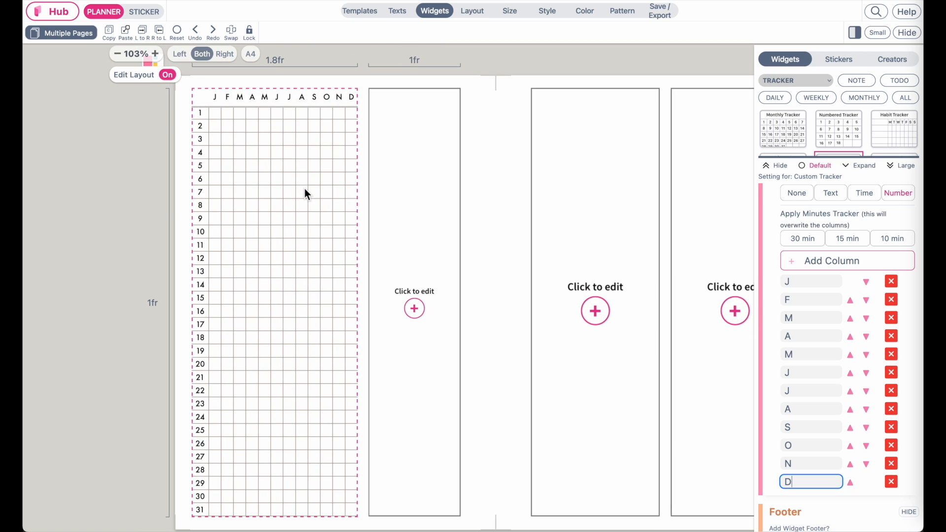
left_click(81, 266)
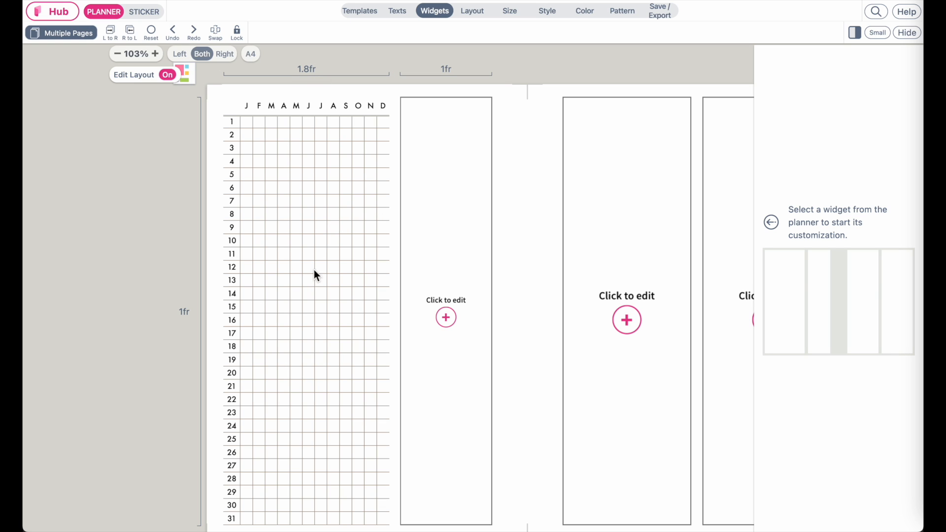
scroll(452, 231, "down", 1)
scroll(452, 231, "right", 1)
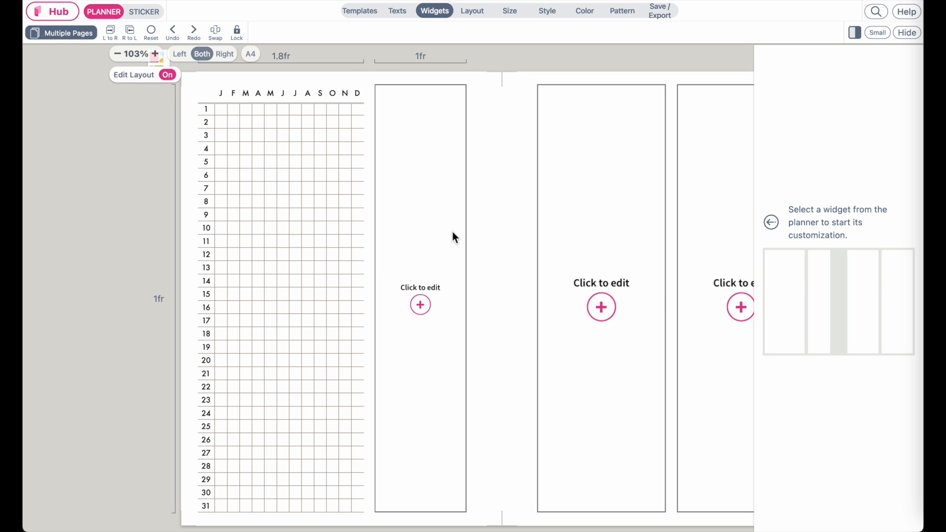
left_click(427, 218)
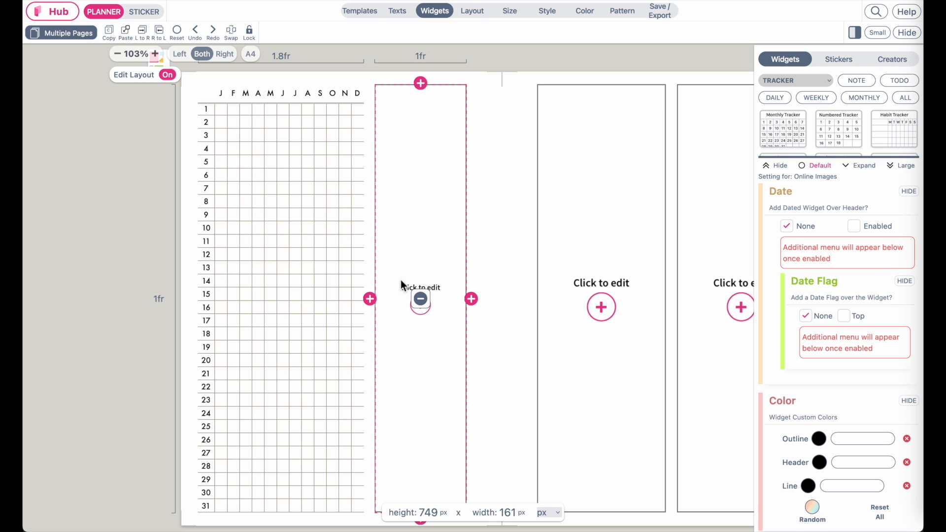
left_click(898, 81)
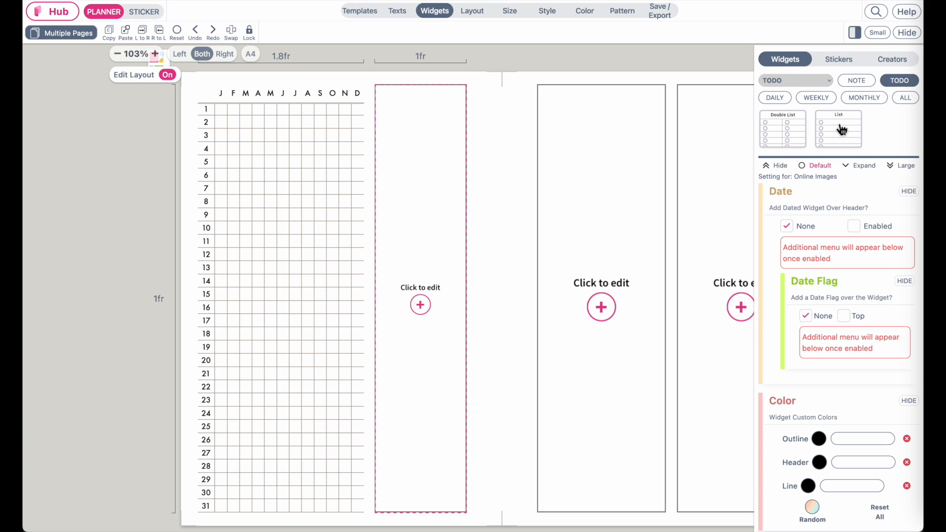
left_click(758, 186)
Step: Change the list widget's header text to COLOR CODE
scroll(860, 301, "down", 6)
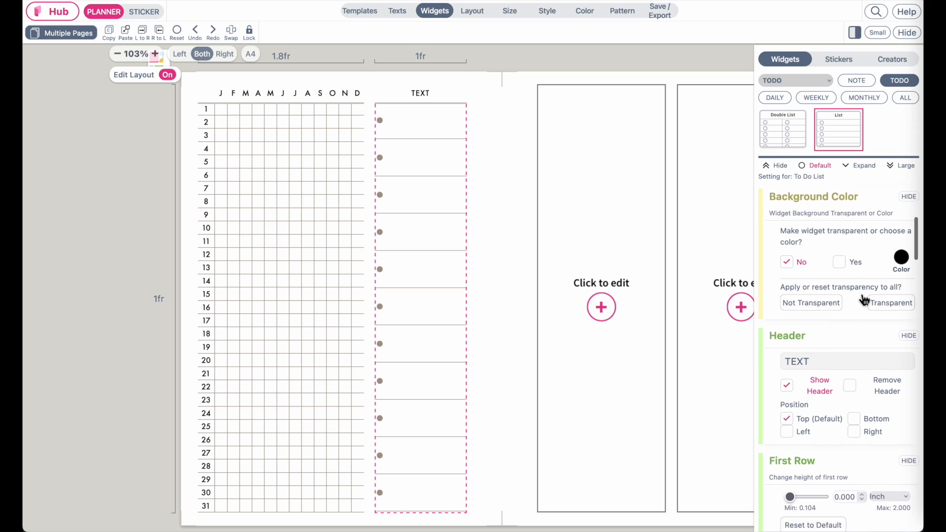
left_click(829, 311)
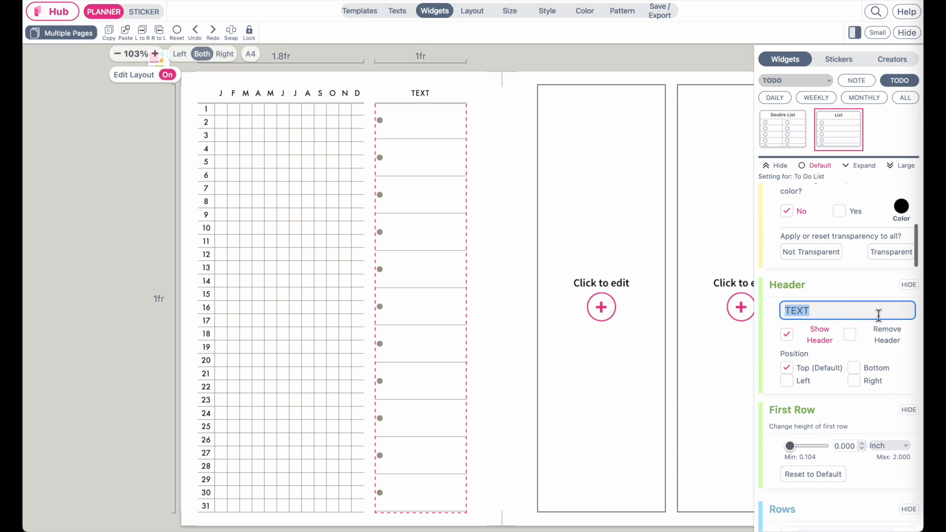
type("CO")
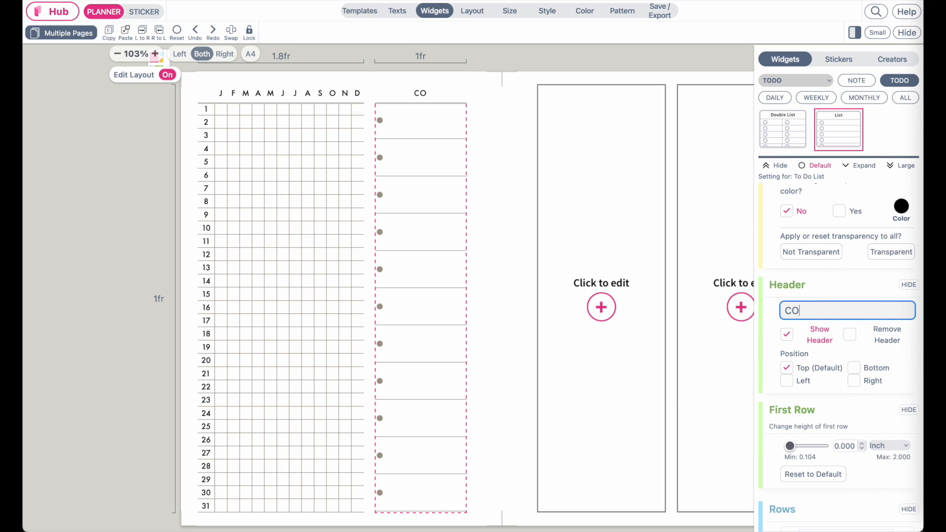
type("LOR CODE")
Step: Change the color code list's left checkboxes to outlined squares and enlarge them
scroll(911, 372, "down", 5)
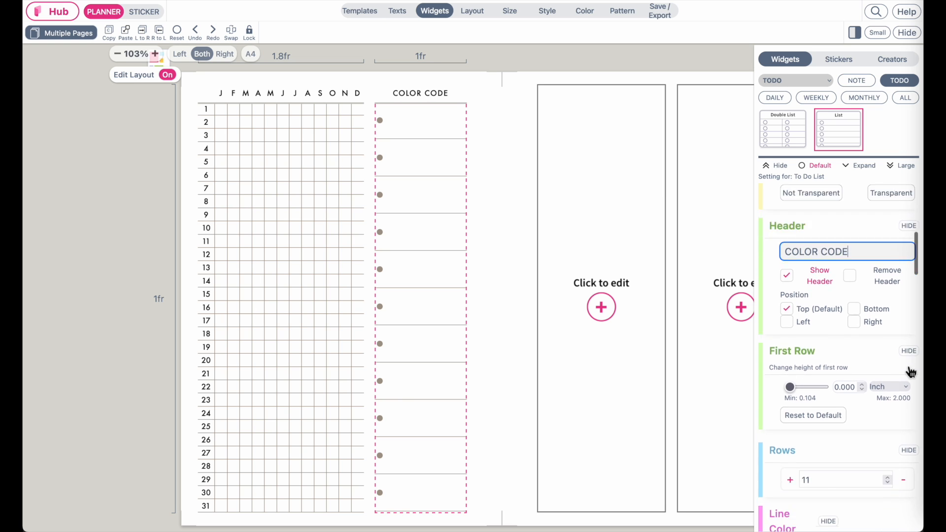
scroll(905, 366, "down", 2)
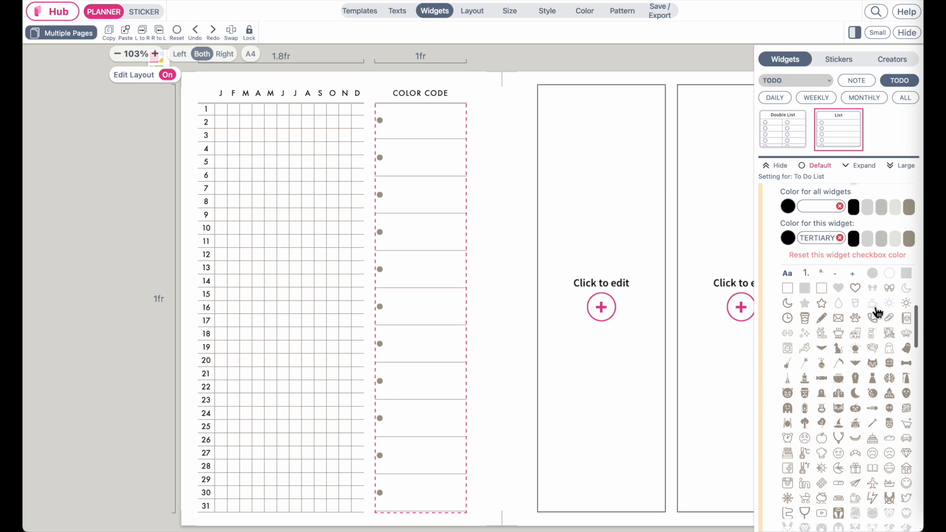
scroll(846, 254, "up", 4)
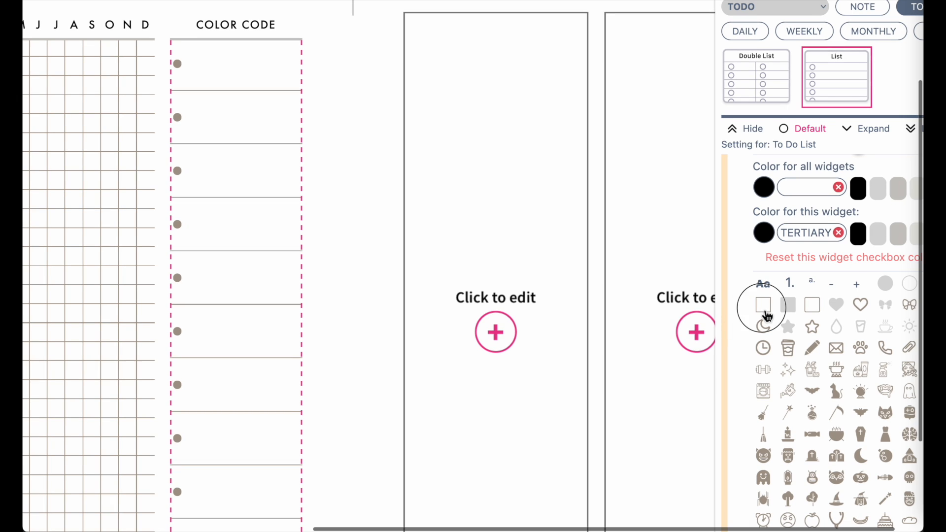
left_click(764, 307)
scroll(814, 279, "up", 2)
left_click_drag(858, 245, 891, 247)
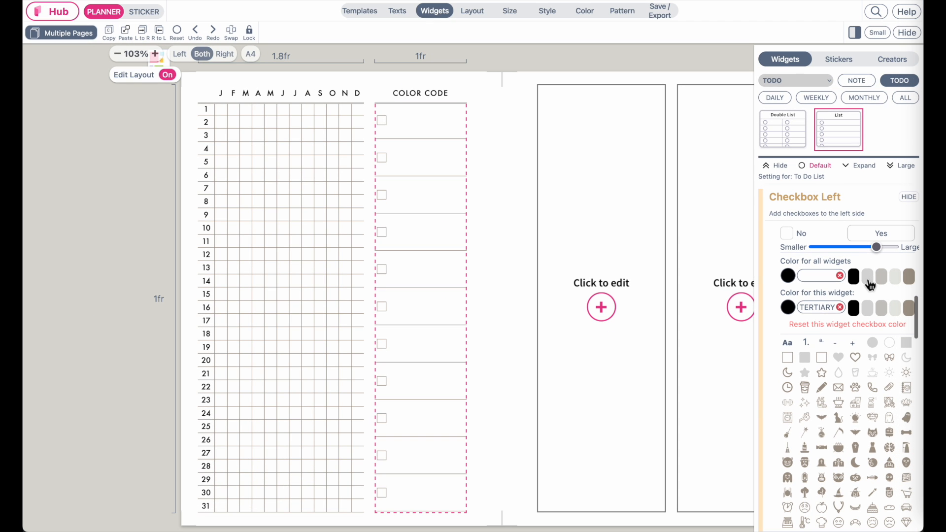
Step: Increase the color code list to 20 rows and deselect the widget
scroll(790, 274, "up", 5)
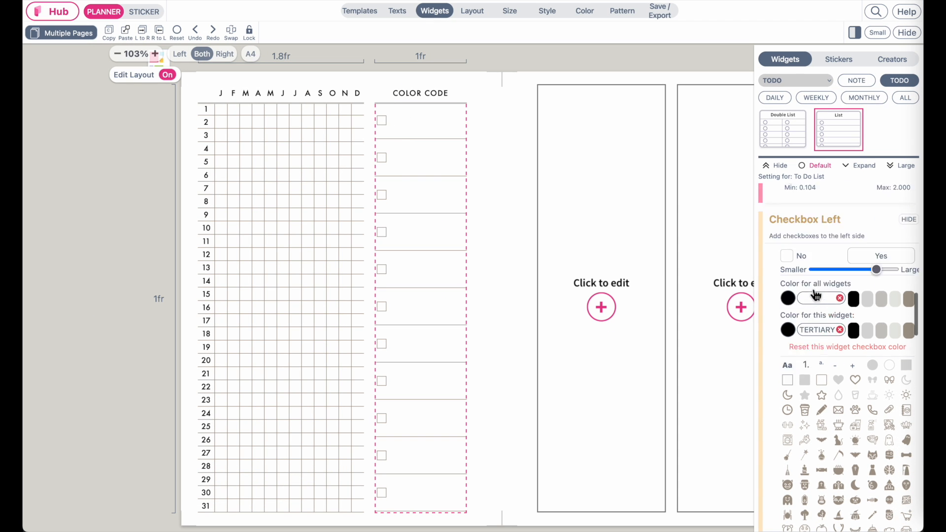
left_click(791, 245)
left_click(791, 244)
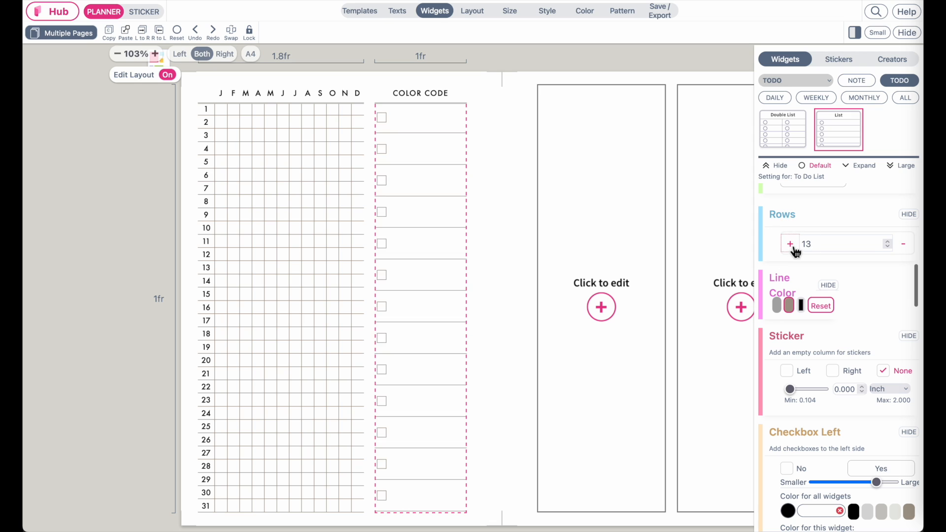
left_click(791, 245)
left_click(792, 244)
left_click(791, 245)
left_click(791, 245)
left_click(791, 245)
left_click(792, 245)
left_click(791, 245)
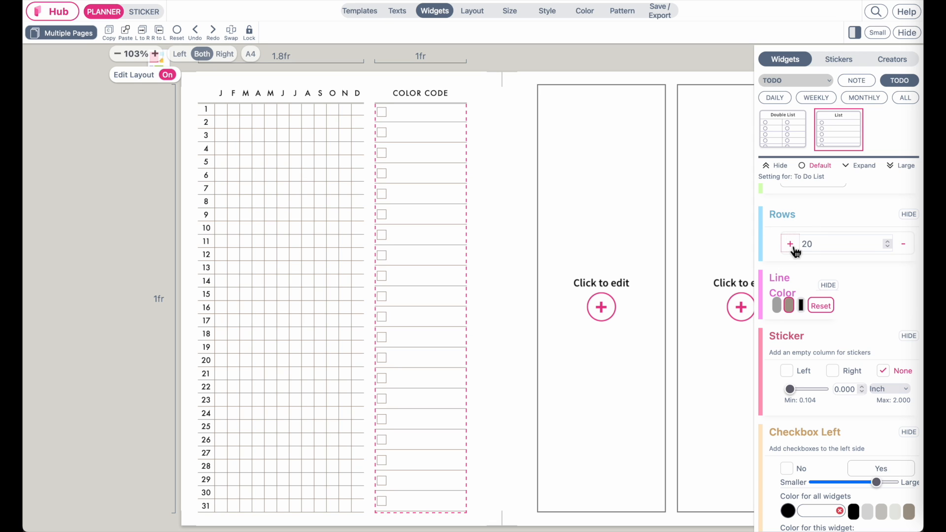
left_click(791, 245)
left_click(903, 244)
scroll(382, 243, "up", 1)
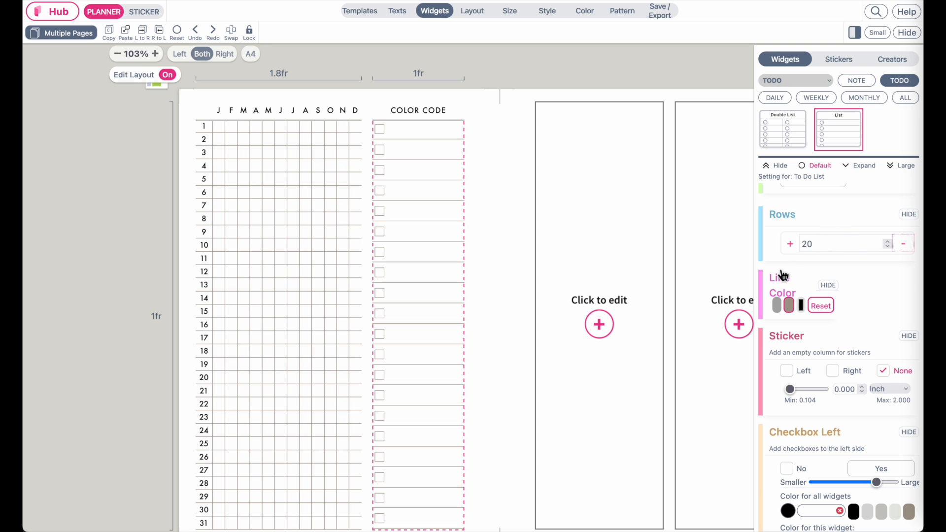
left_click(91, 272)
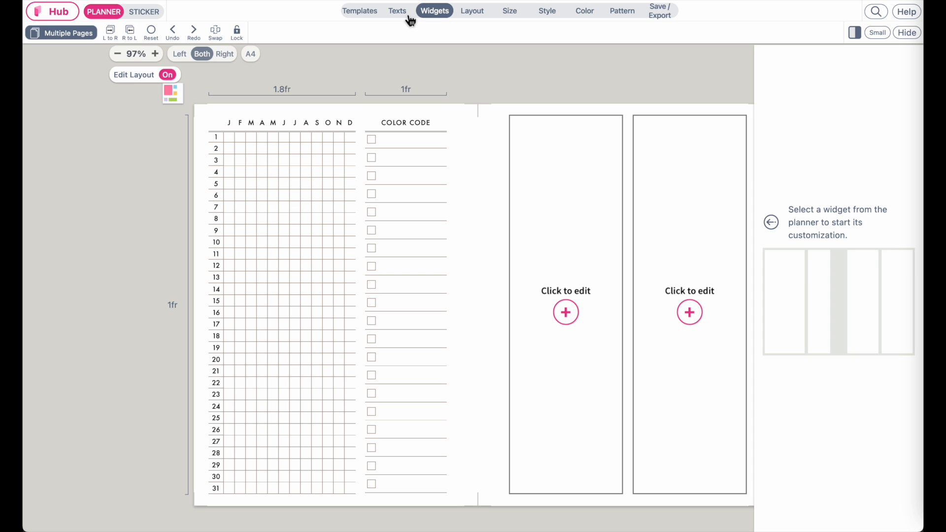
Step: Try PlayfairDisplay-Regular for the h2 widget header text, and settle on the BreakfastMenu-Regular font
left_click(391, 18)
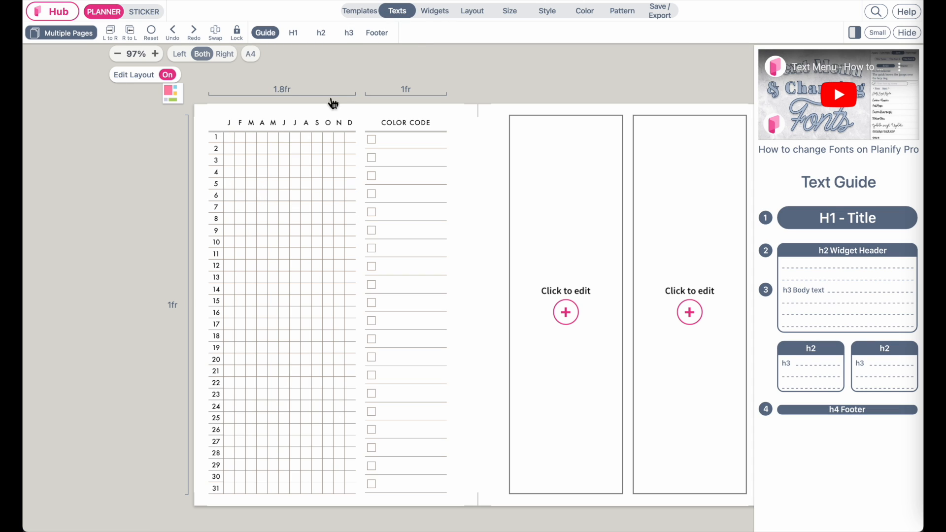
left_click(326, 36)
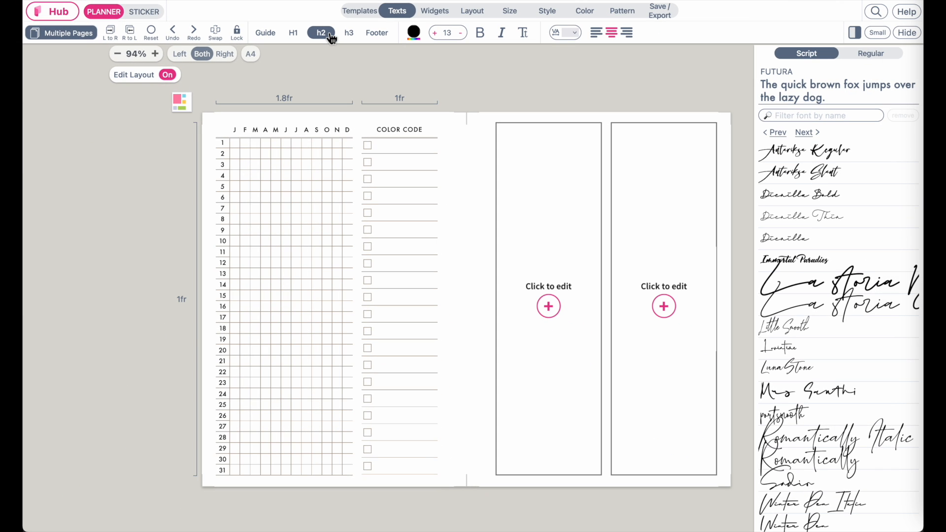
left_click(885, 54)
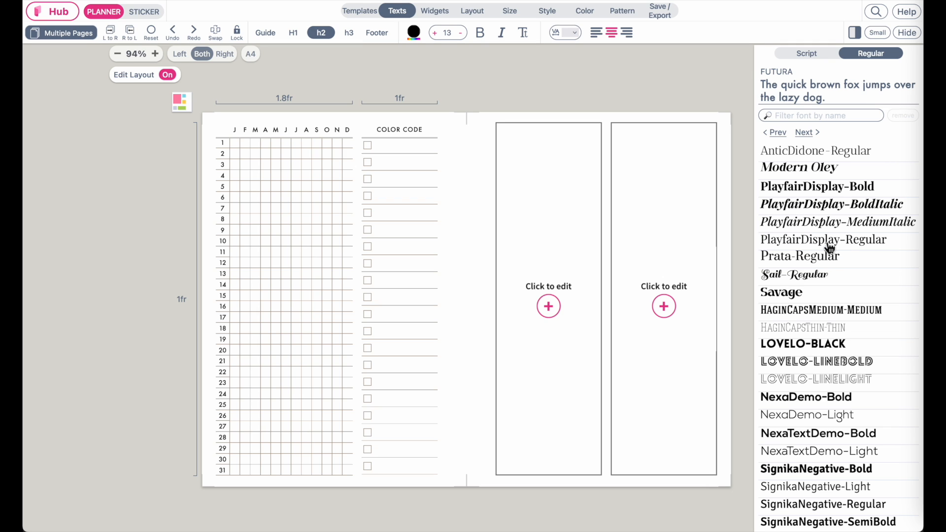
left_click(827, 242)
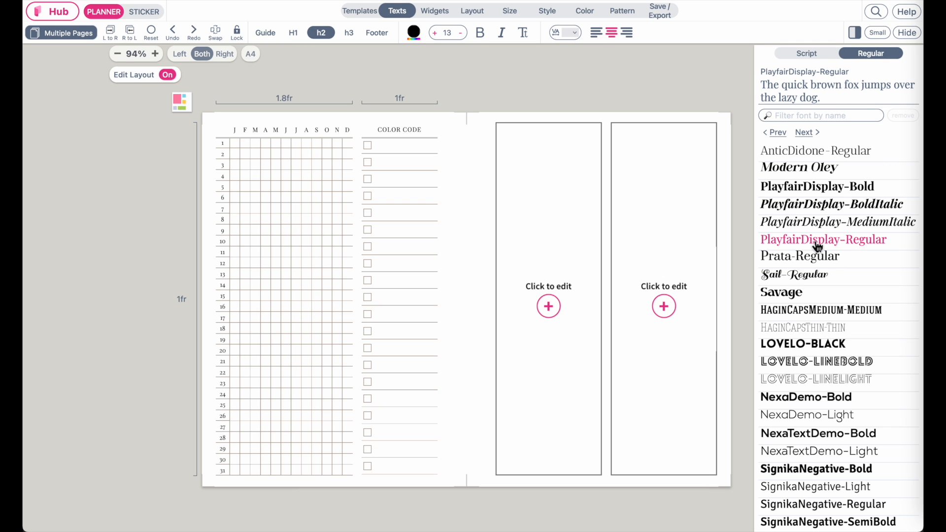
scroll(818, 249, "down", 4)
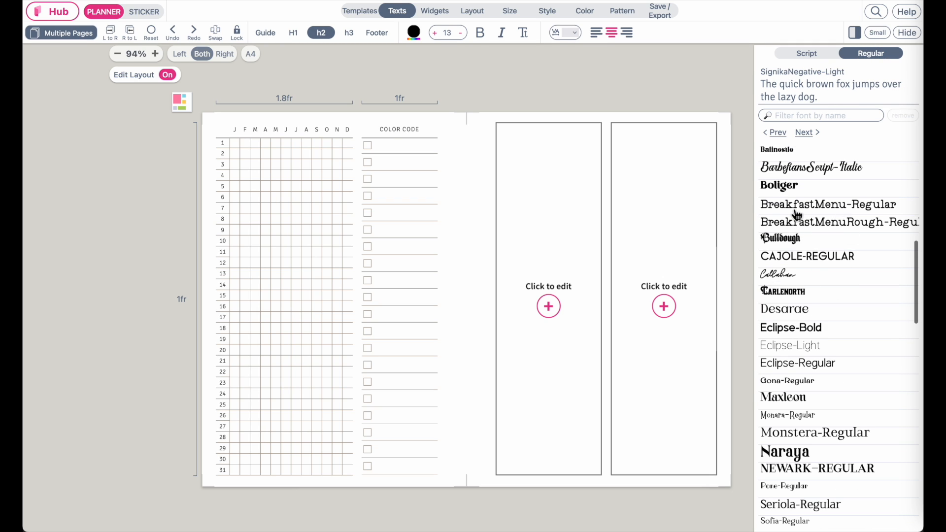
left_click(846, 209)
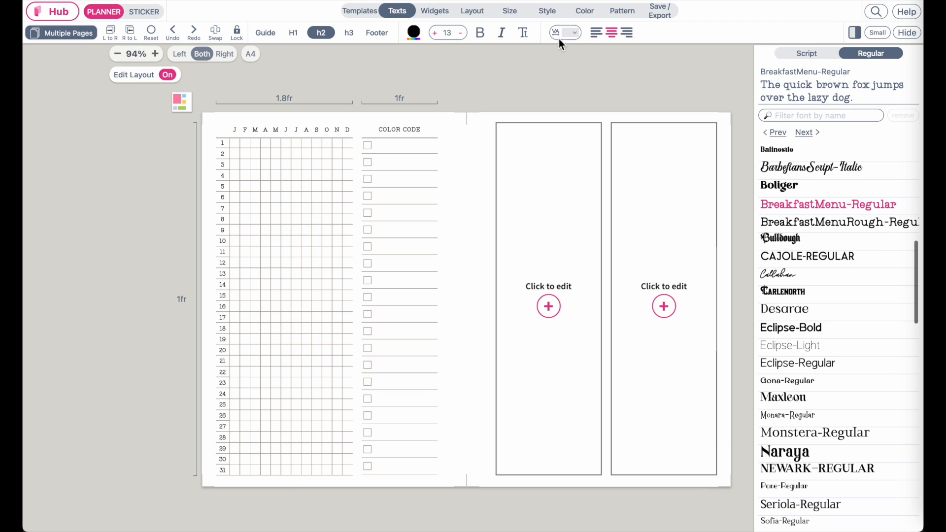
Step: Apply the Minimal style from the minimal category to all widgets
left_click(555, 14)
left_click(529, 37)
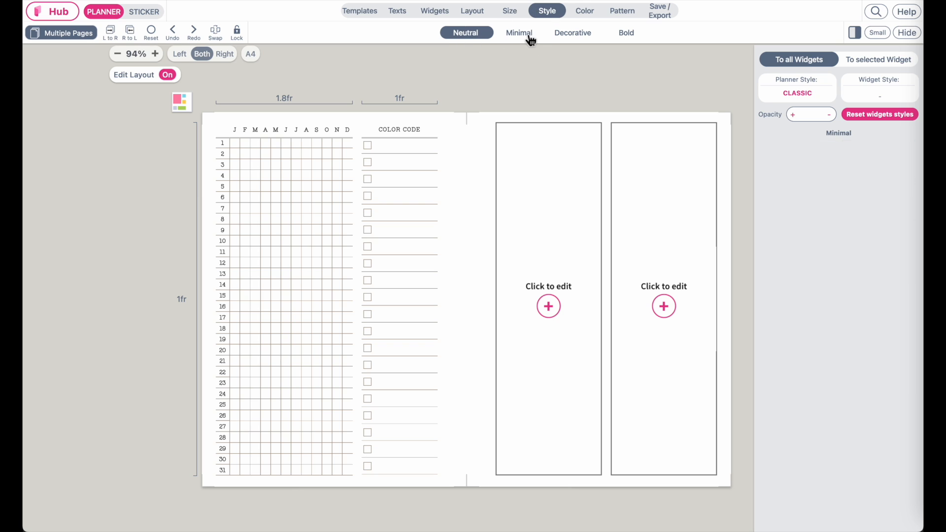
left_click(800, 274)
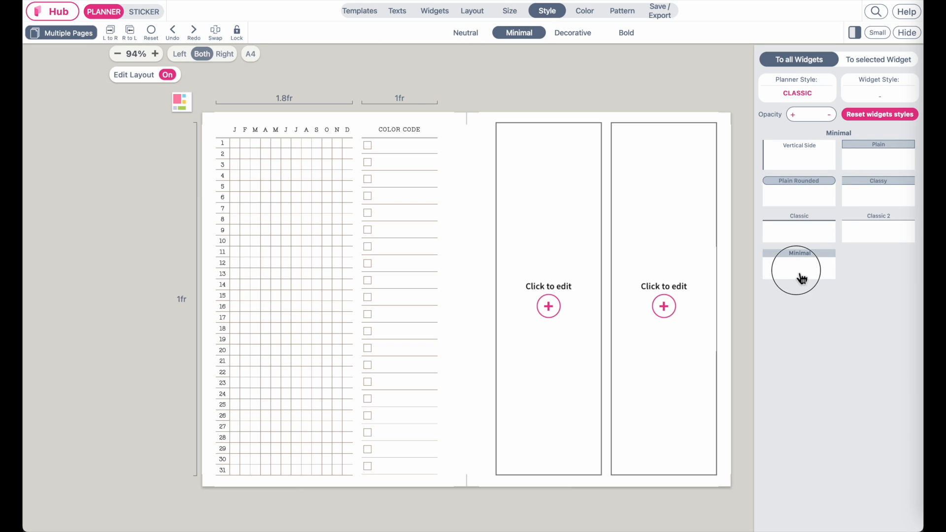
Step: Copy the header color #F6E8EA from the finished Year in Pixels planner and use it as this planner's header color
left_click(592, 17)
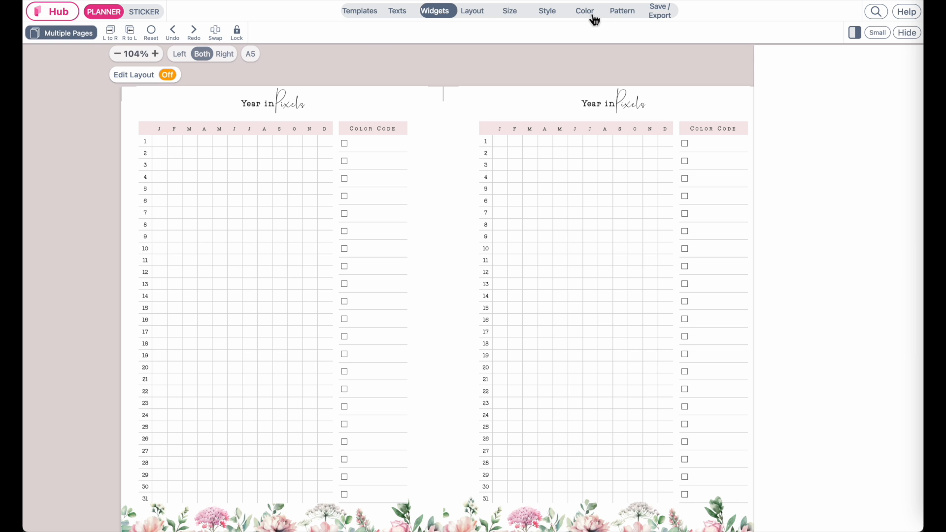
left_click(591, 15)
left_click(414, 33)
key("super+c")
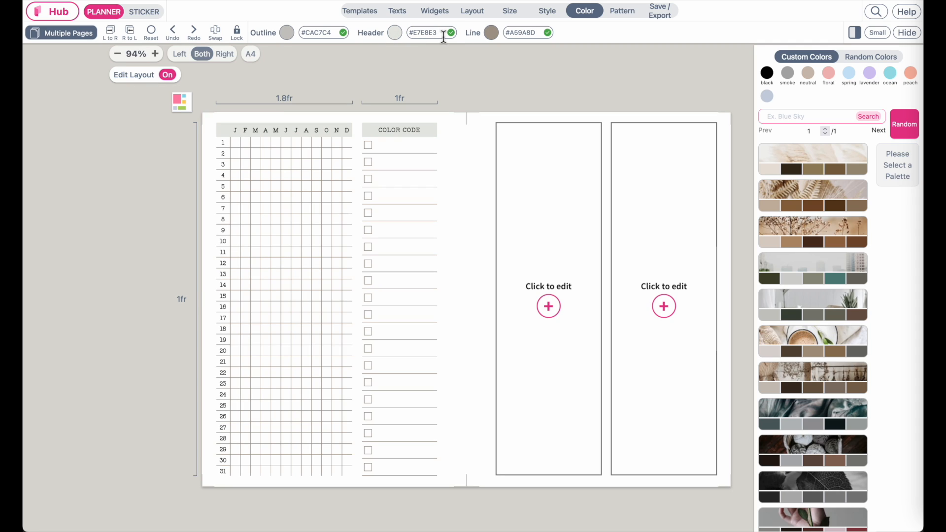
left_click_drag(444, 36, 391, 38)
key("super+v")
Step: Try several gray shades for the planner's line color and keep Aluminum, #A9A9A9
left_click(490, 33)
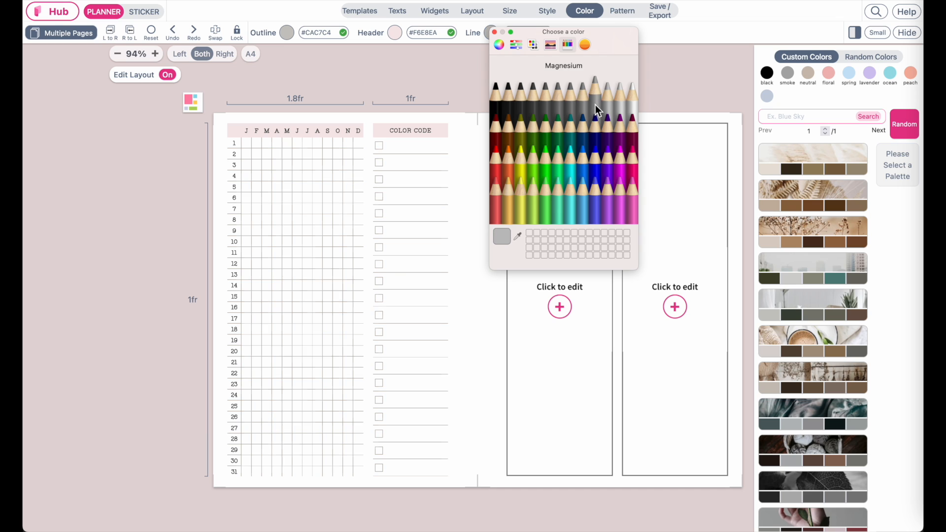
left_click(591, 111)
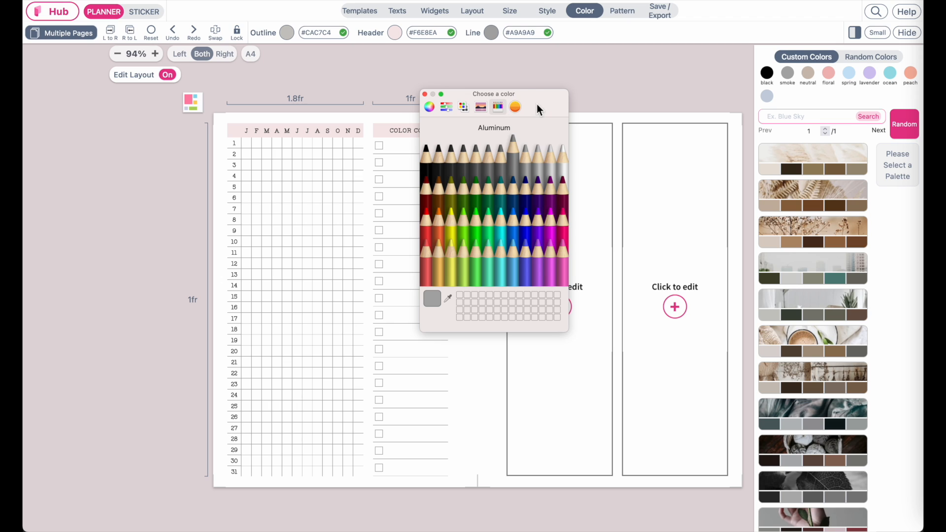
left_click_drag(536, 109, 496, 126)
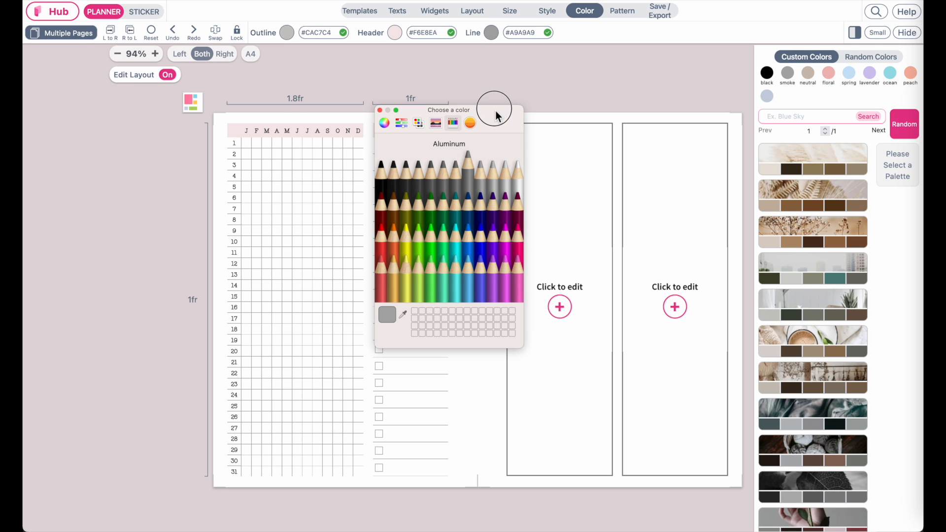
mouse_move(498, 111)
left_mouse_down()
mouse_move(611, 72)
mouse_move(565, 54)
left_mouse_up()
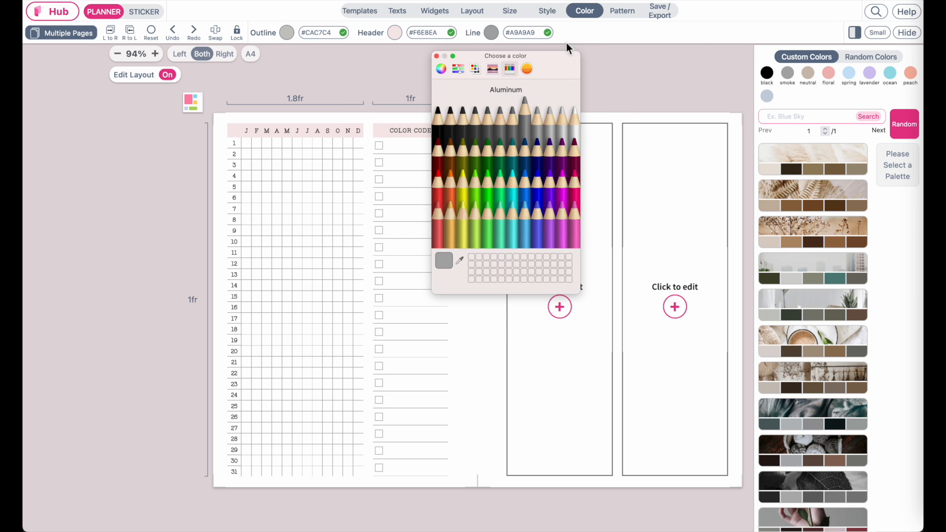
left_click(537, 118)
left_click(524, 128)
left_click(512, 128)
left_click(533, 132)
left_click(437, 57)
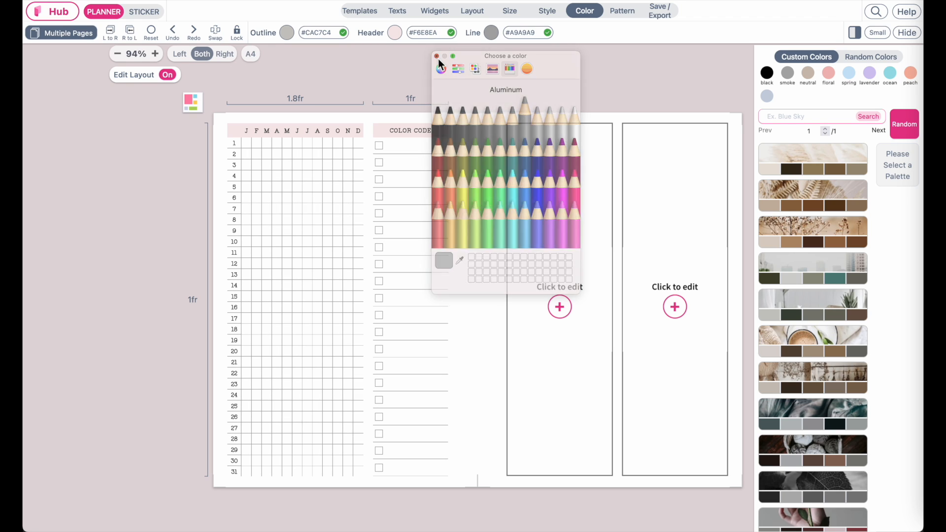
left_click(286, 33)
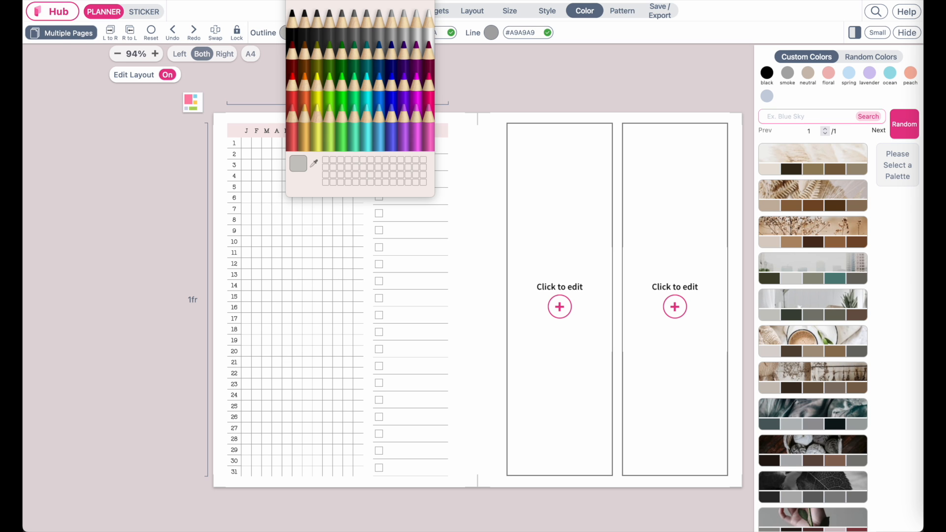
key("Escape")
scroll(345, 178, "up", 5)
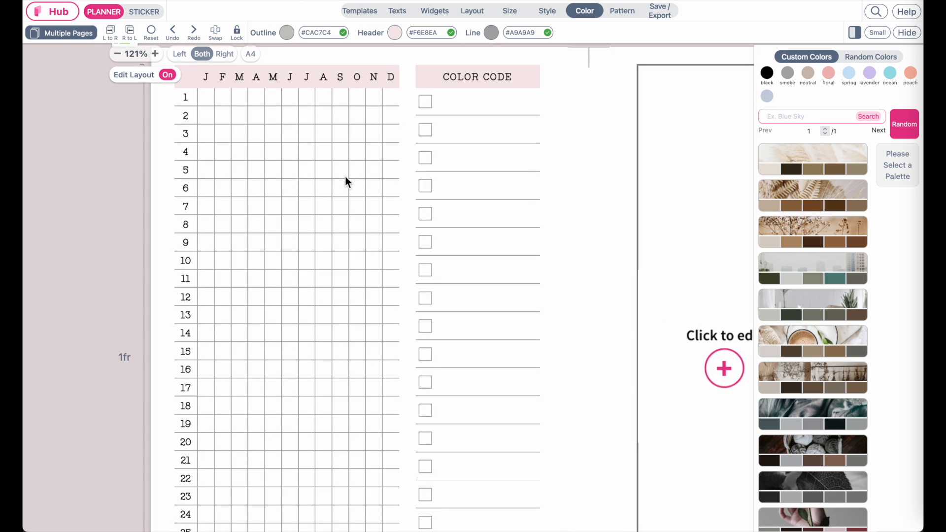
scroll(345, 178, "down", 2)
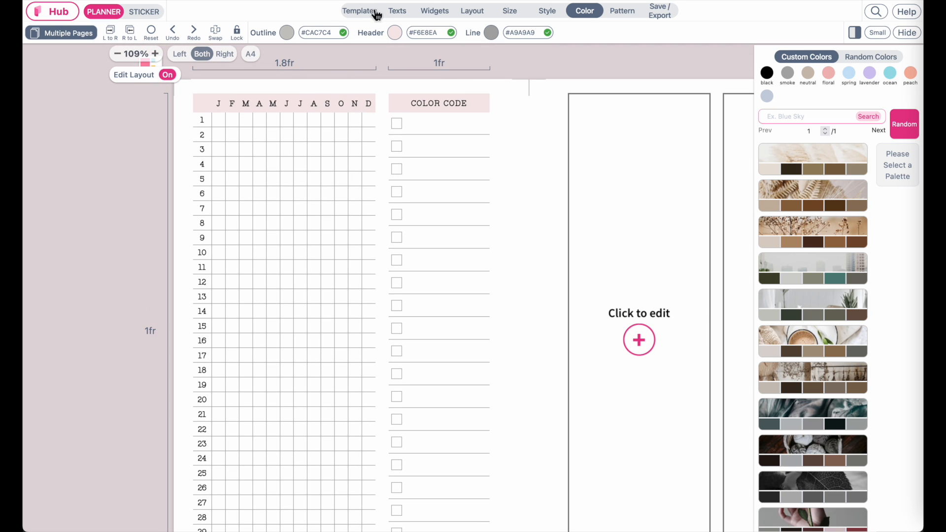
Step: Add an H1 title to the left page and set its main font to the Romantically script
left_click(400, 12)
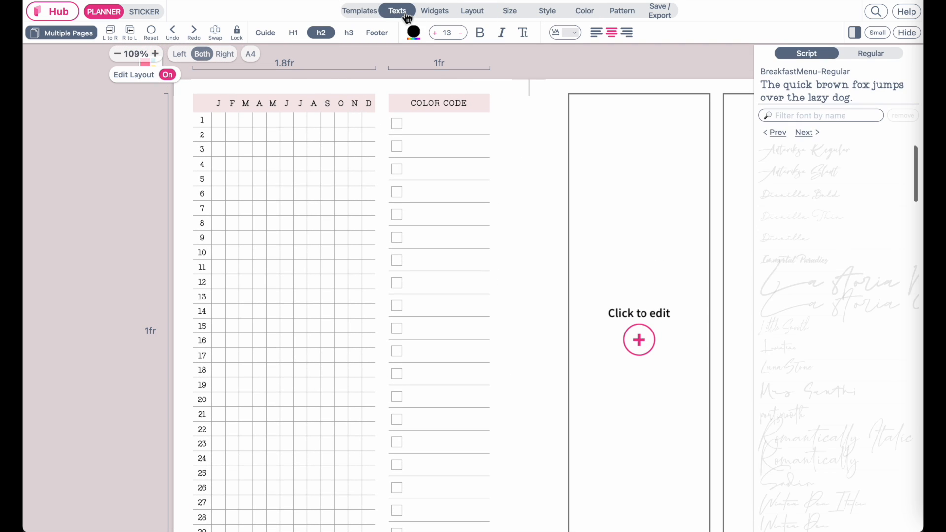
left_click(296, 38)
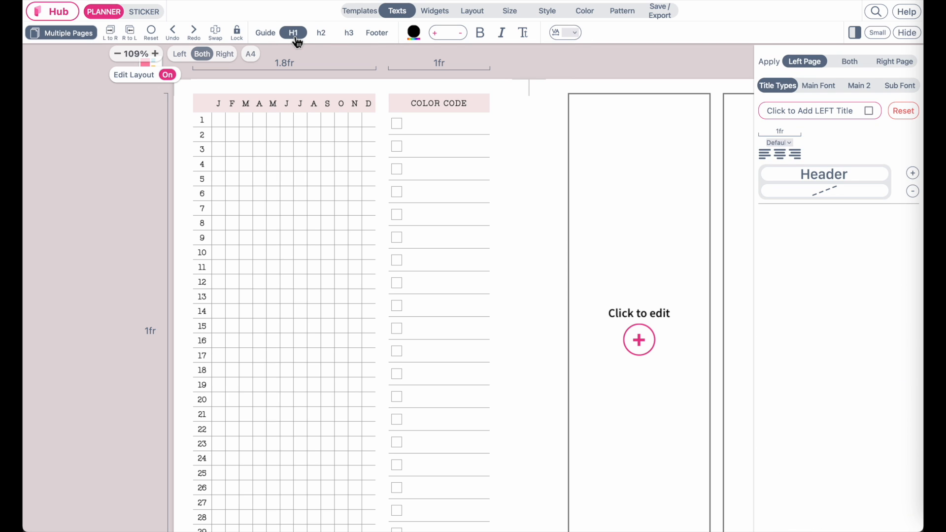
left_click(871, 116)
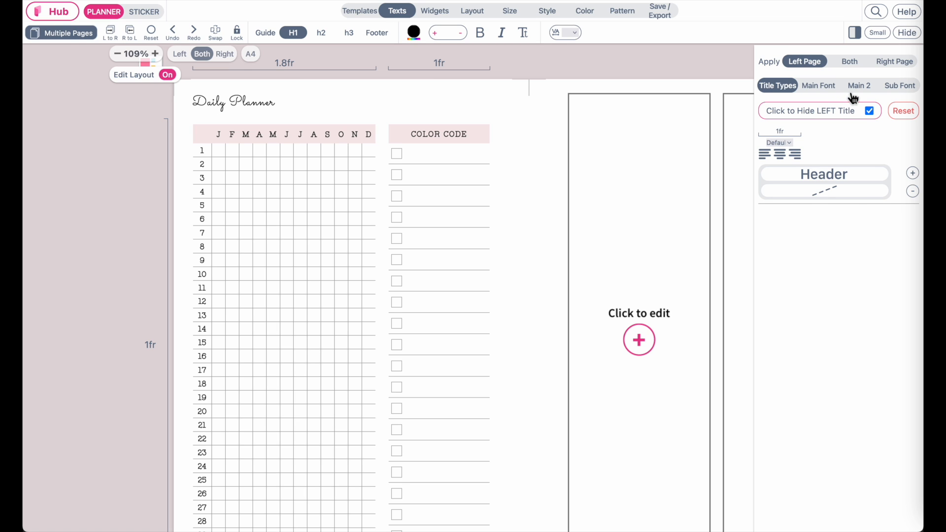
left_click(833, 94)
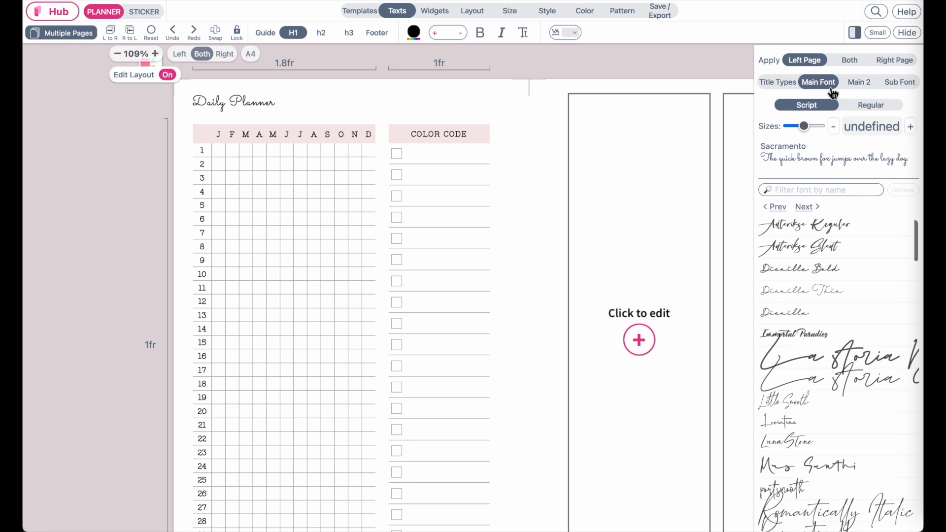
scroll(838, 317, "down", 5)
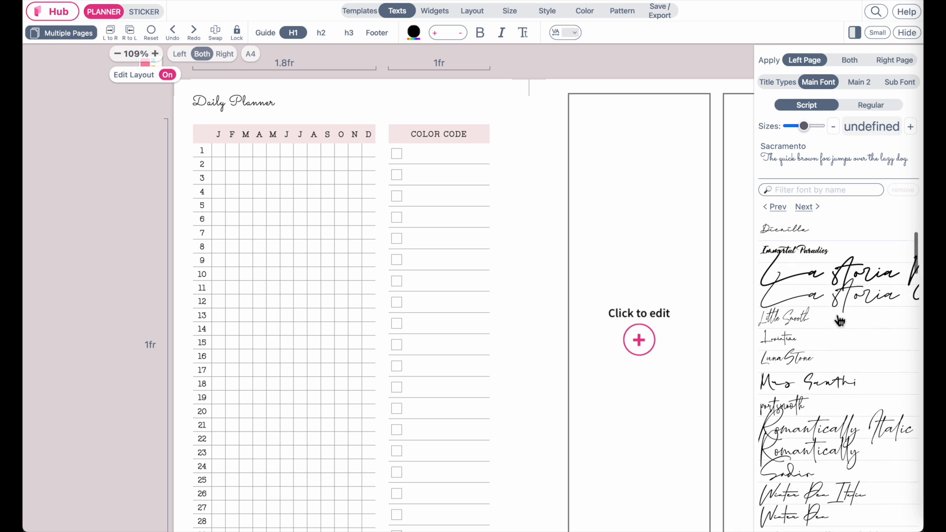
left_click(823, 328)
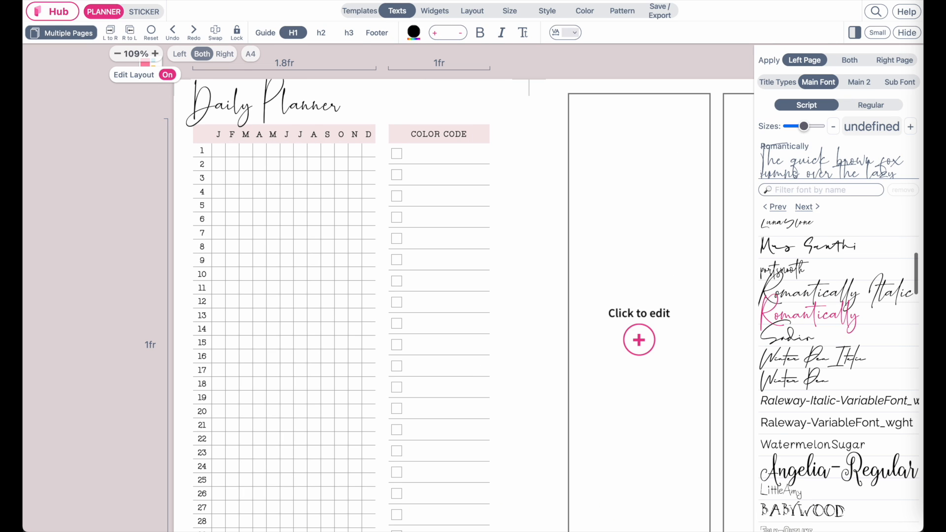
Step: Replace the left page's title text with "Year in a Pixrl"
left_click(219, 104)
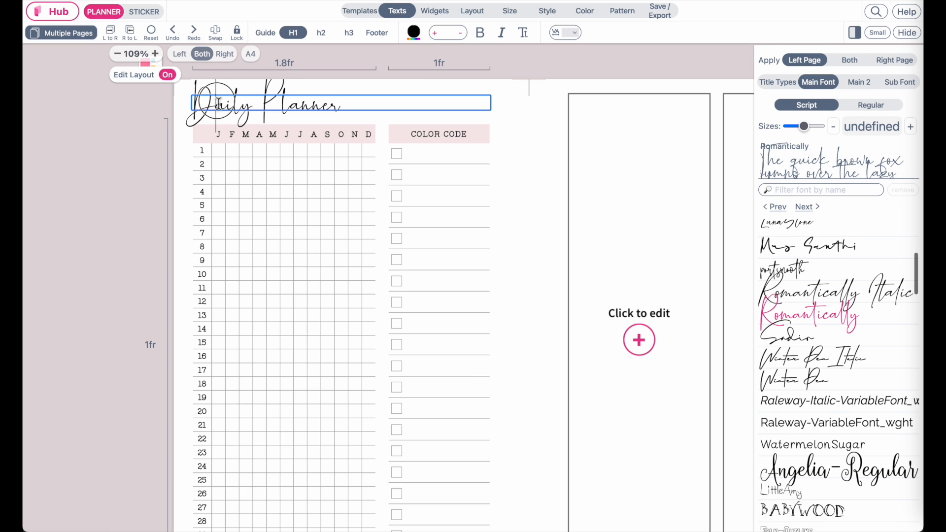
key("ctrl+a")
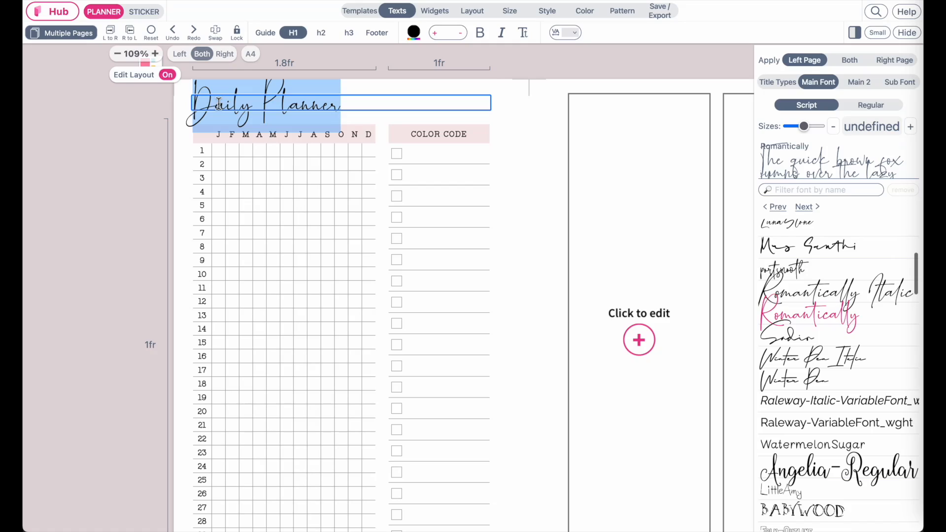
type("Year in Pixels")
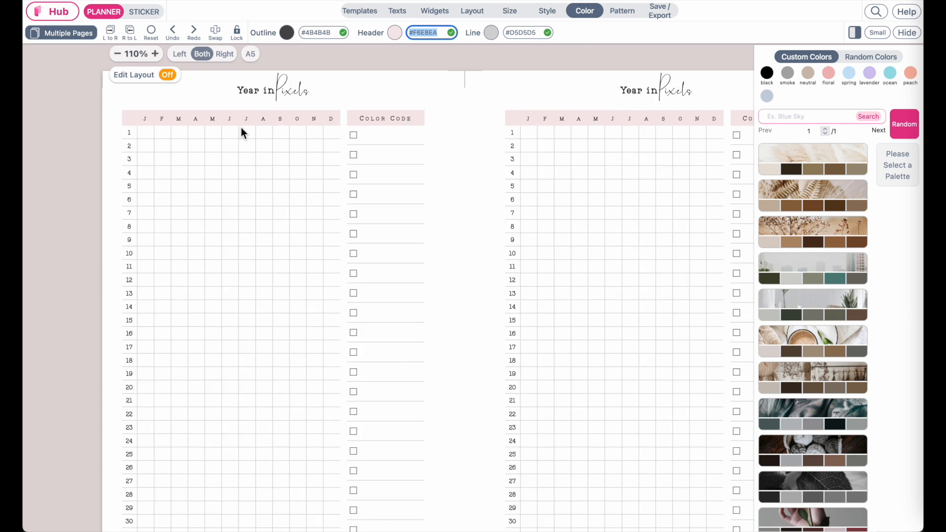
Step: Change the left page's title type to Header B - Header A
scroll(241, 127, "up", 5)
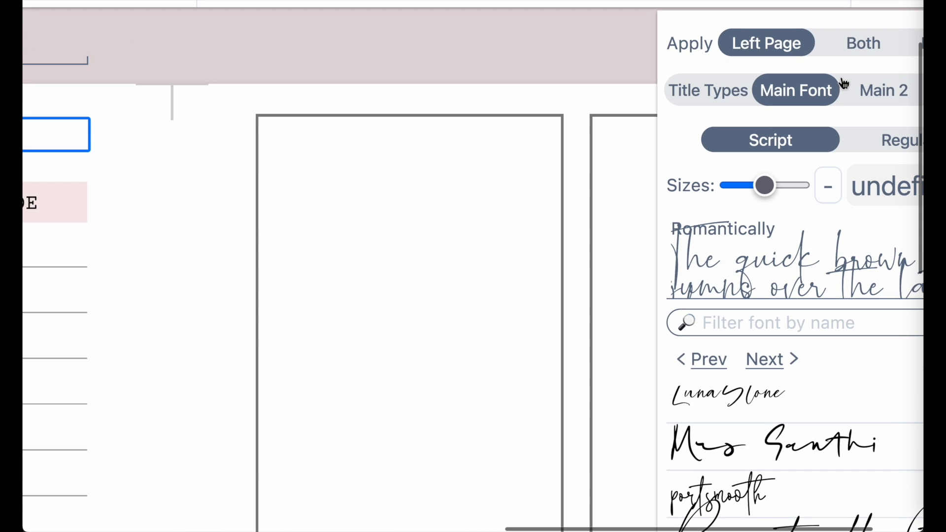
left_click(720, 94)
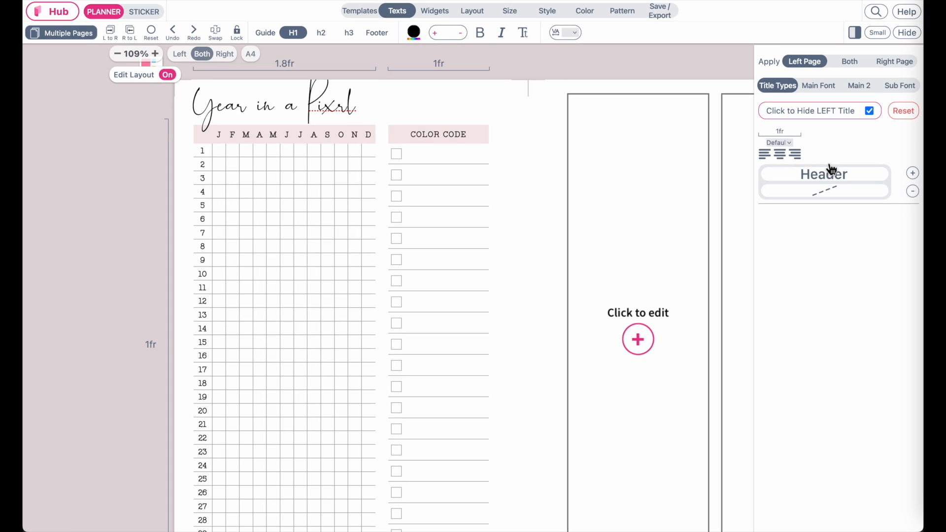
left_click(865, 179)
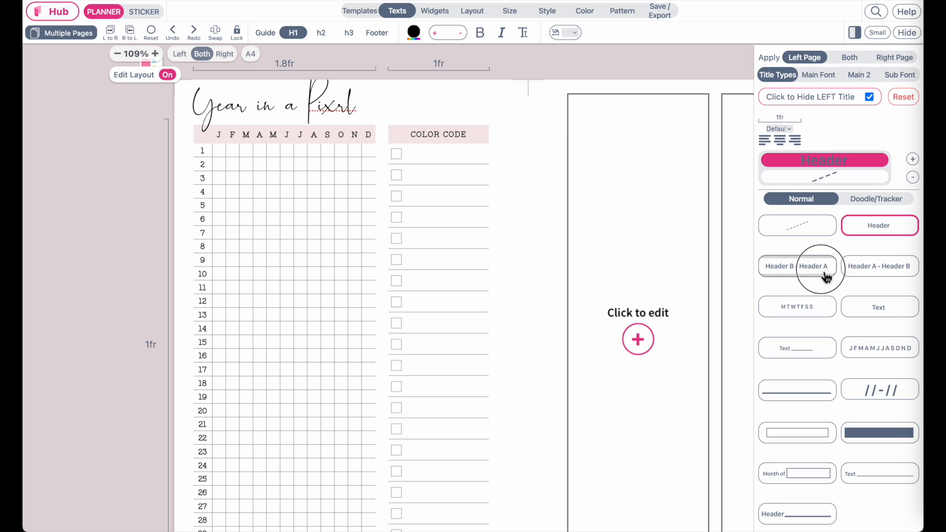
left_click(818, 277)
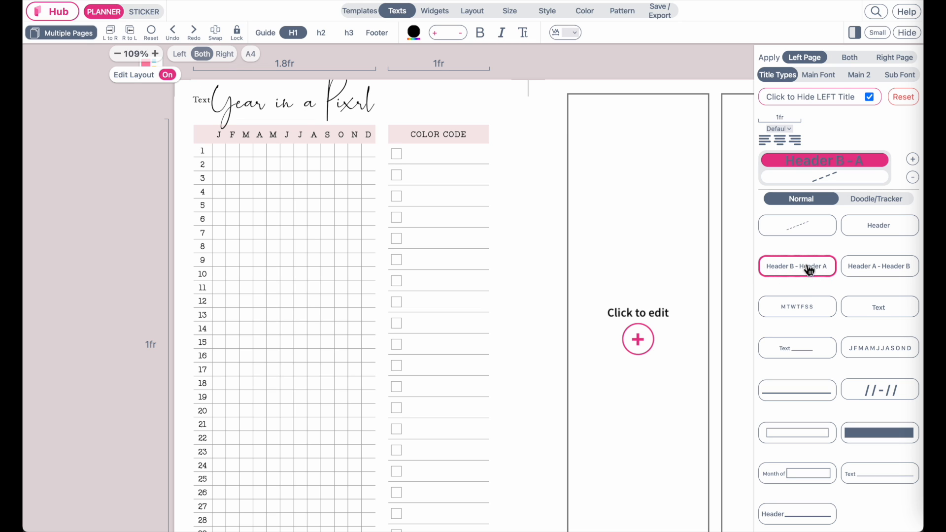
Step: Fill the small text before the script title with the filler text "hjvjhvjhvjhv"
left_click(202, 101)
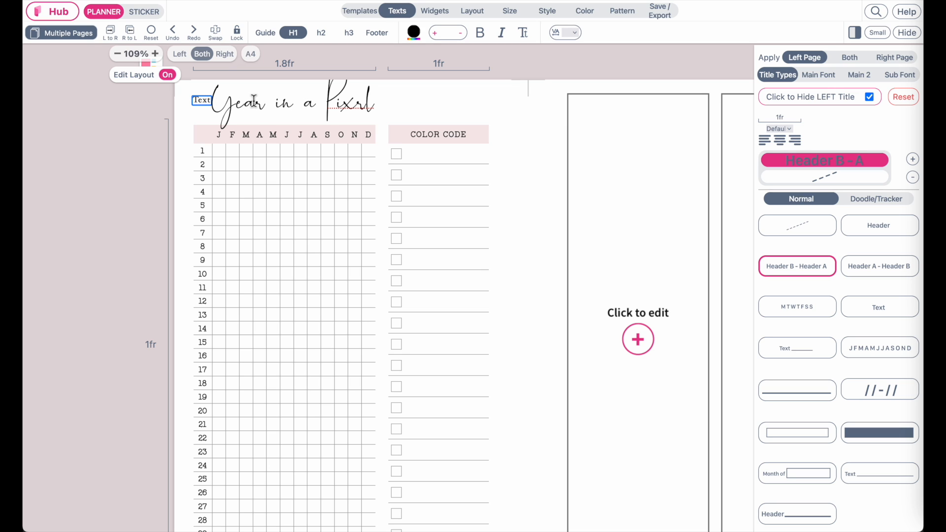
left_click(819, 75)
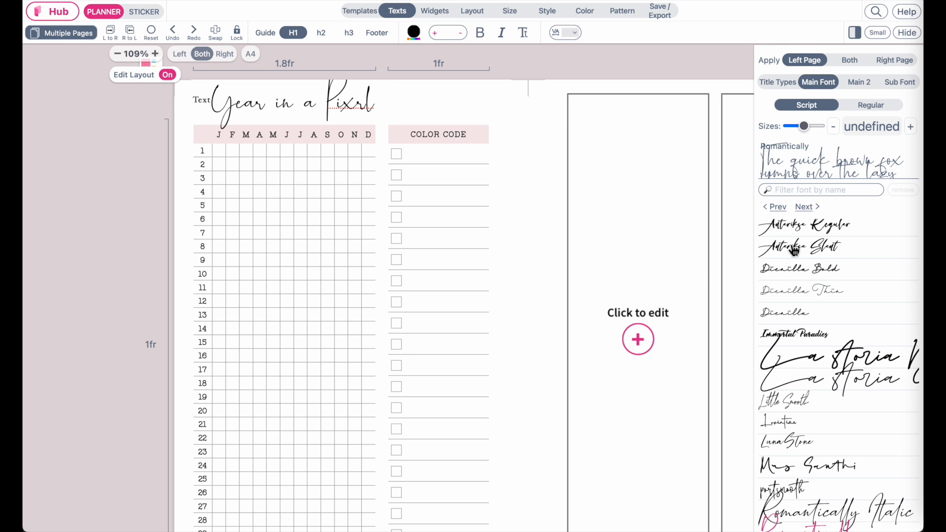
left_click(201, 101)
type("hjvjhvjhvjhv")
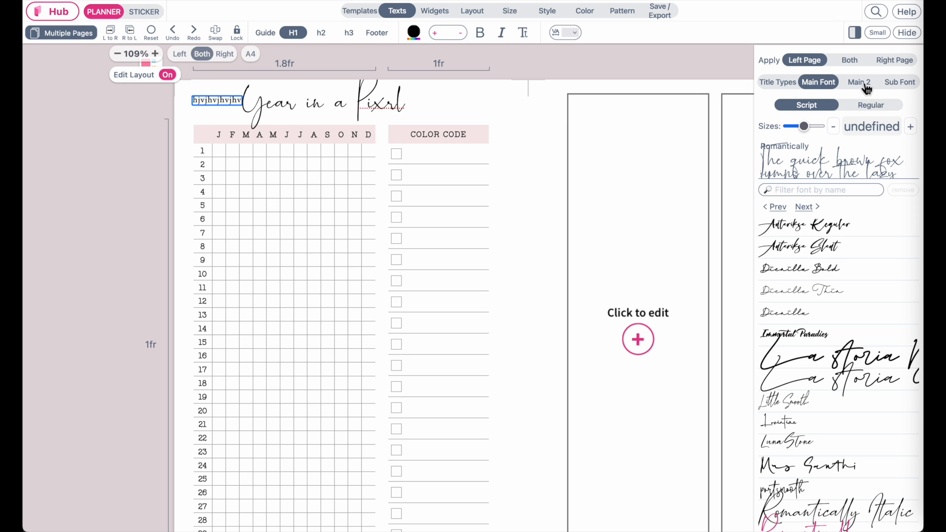
Step: Try several script fonts for the title's second main font and settle on BreakfastMenu-Regular
left_click(862, 84)
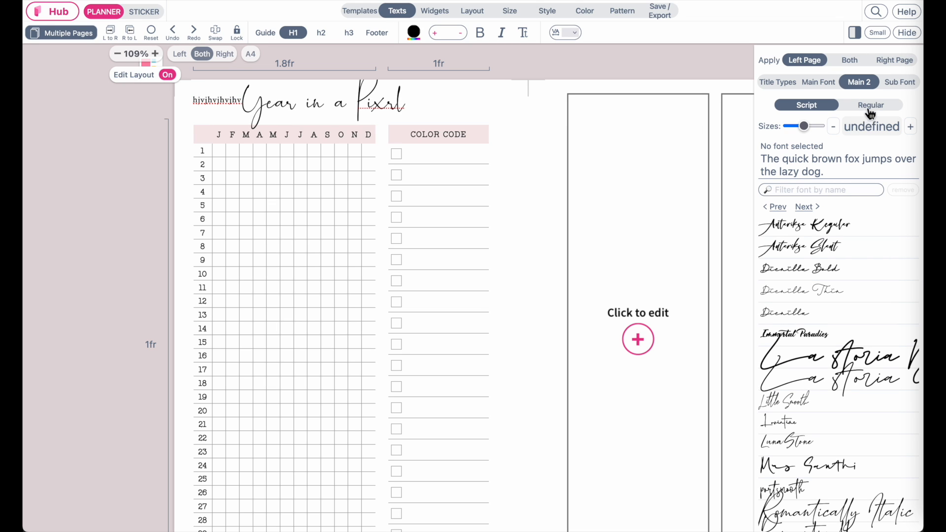
left_click(815, 246)
left_click(816, 375)
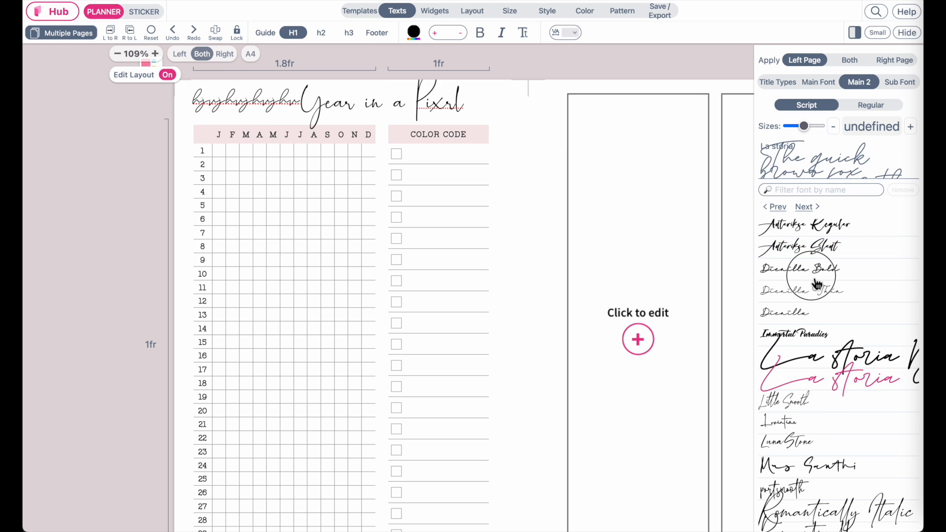
left_click(815, 279)
left_click(815, 246)
left_click(882, 105)
scroll(869, 275, "down", 1)
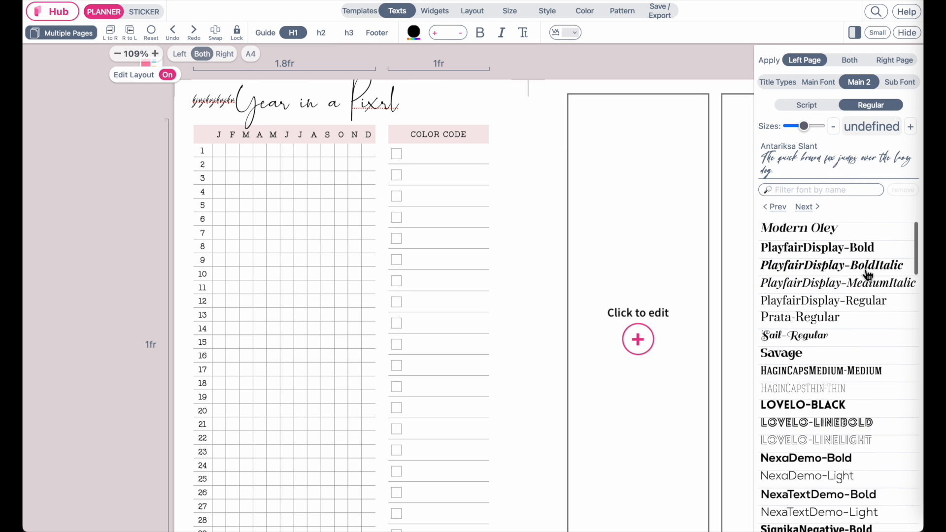
scroll(868, 275, "down", 8)
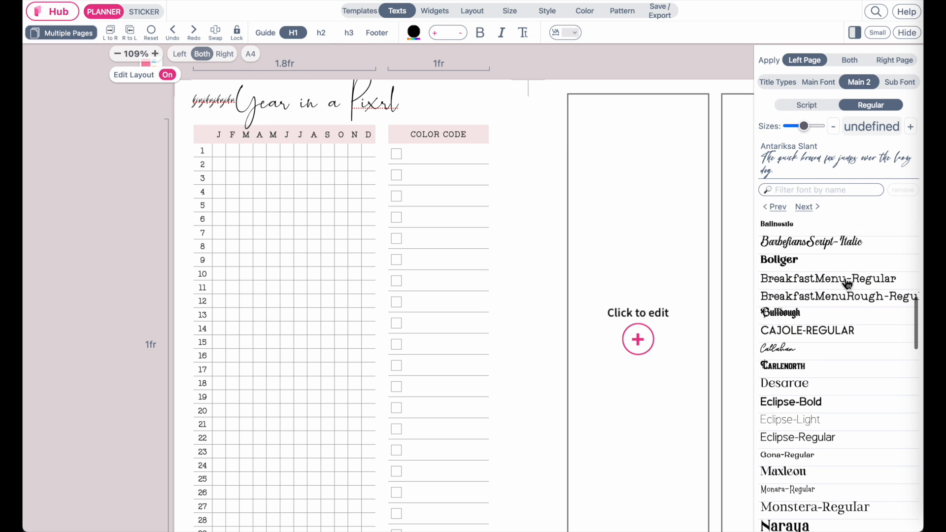
left_click(832, 285)
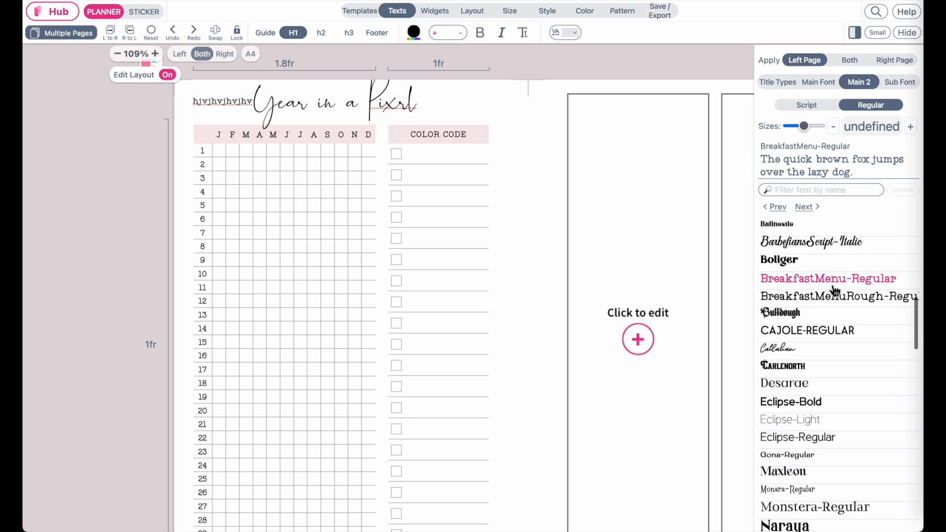
Step: Replace the filler text in the title with "Year in a" and set its font size to 18
double_click(220, 101)
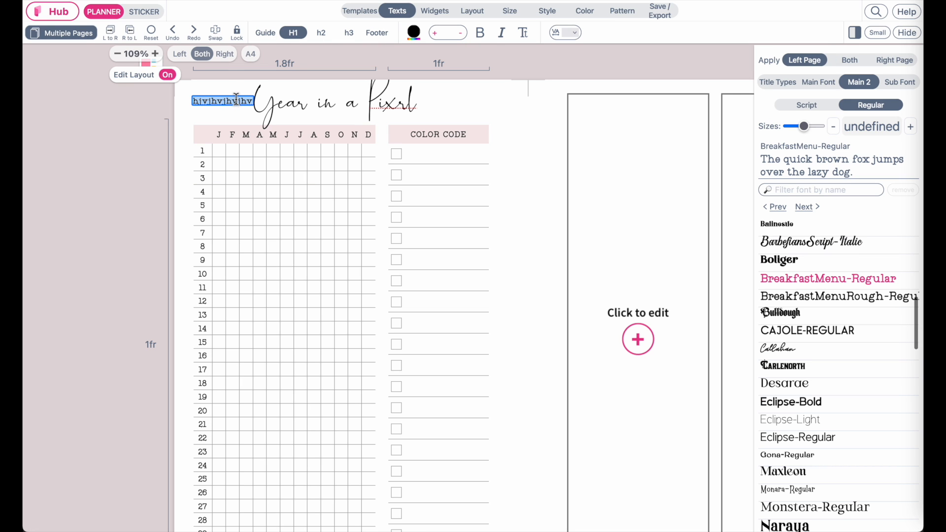
type("Year")
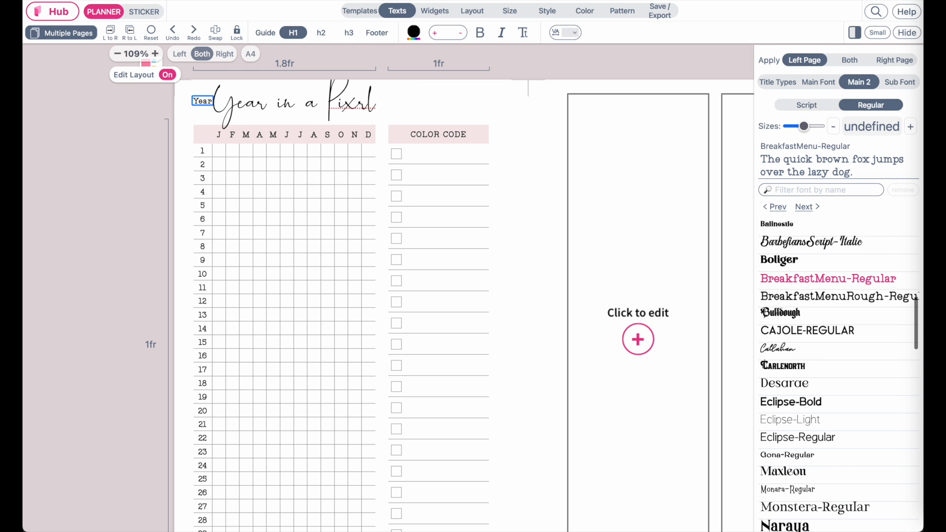
type(" in a")
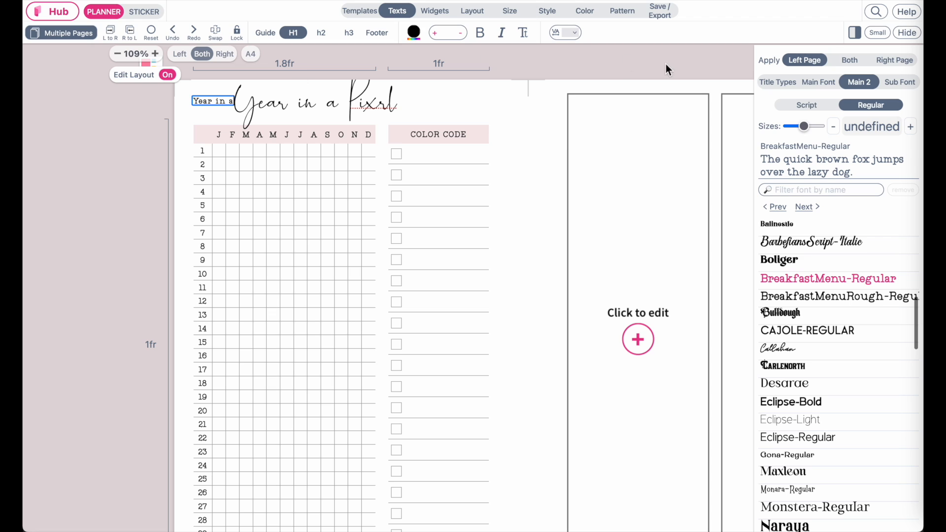
mouse_move(800, 127)
left_mouse_down()
mouse_move(812, 128)
mouse_move(806, 133)
left_mouse_up()
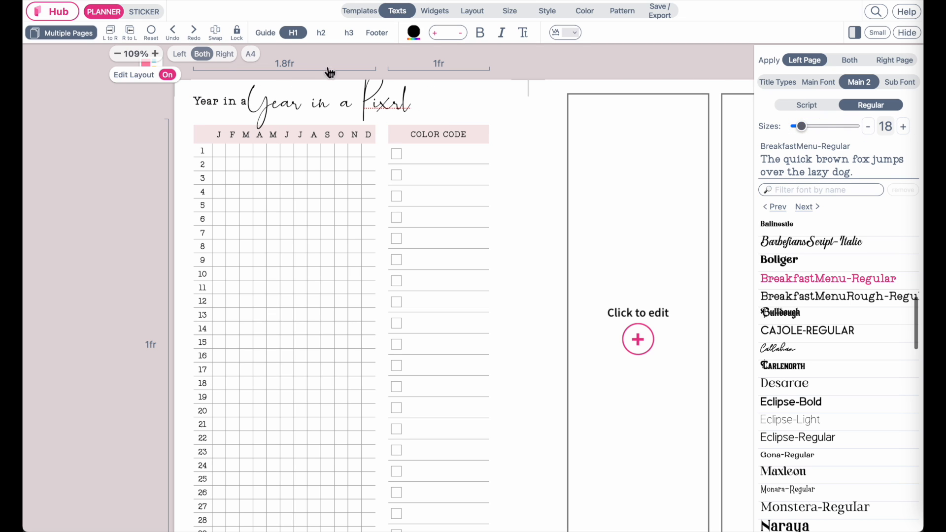
Step: Replace the script part of the left page's title with "Pixels"
triple_click(286, 112)
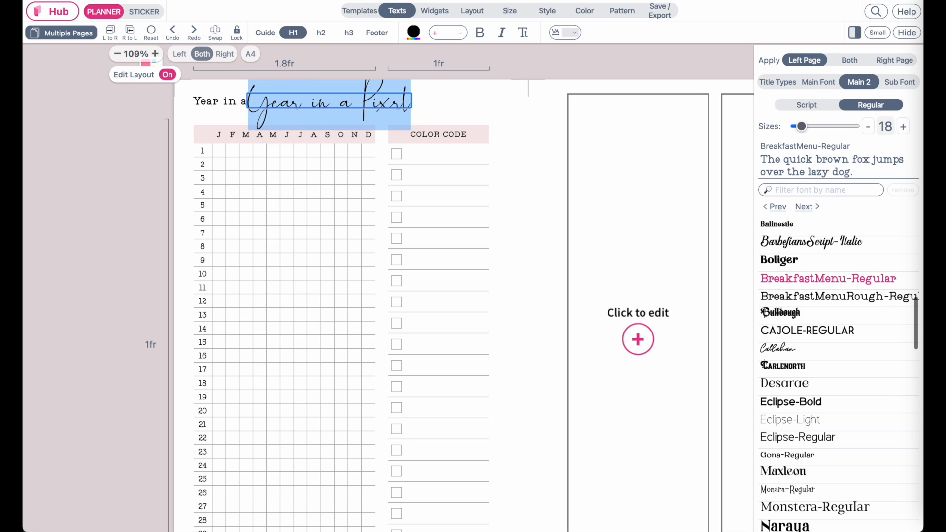
key("BackSpace")
type("Pixels")
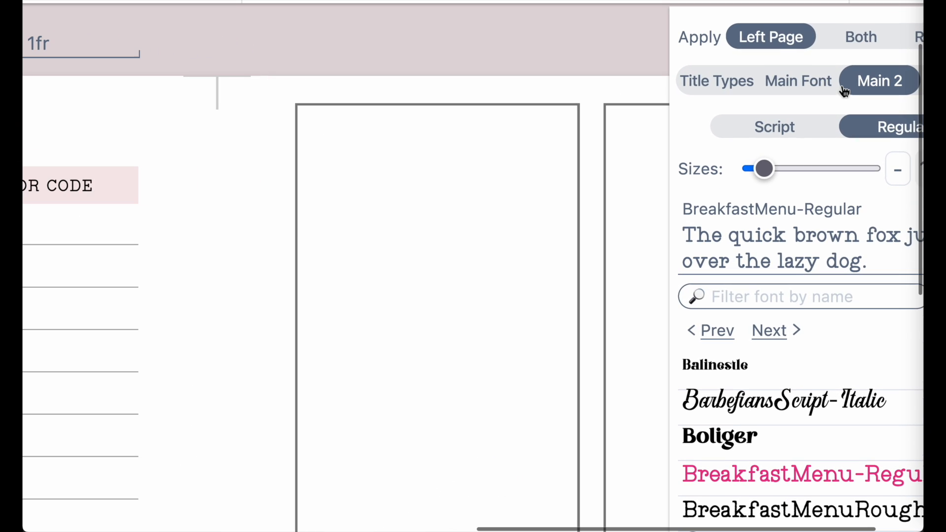
Step: Center the title on the left page
left_click(702, 82)
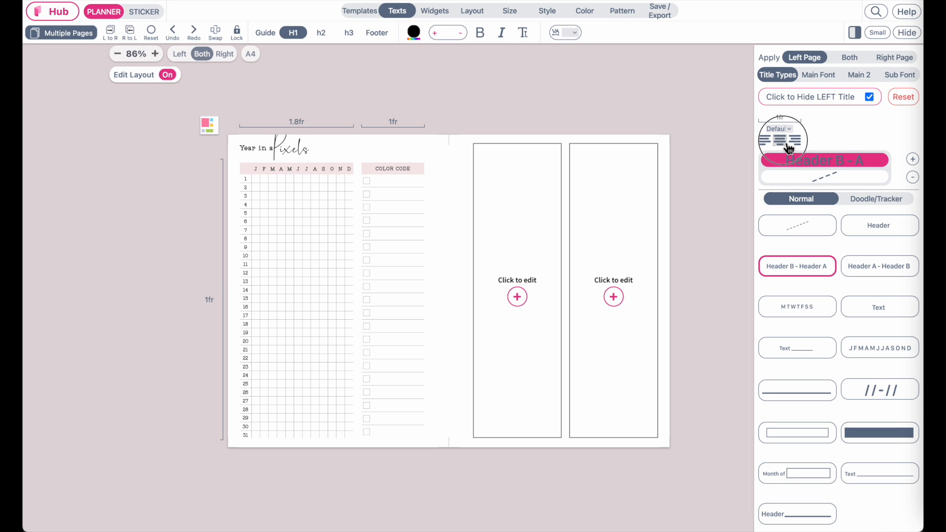
left_click(787, 143)
scroll(434, 180, "up", 5)
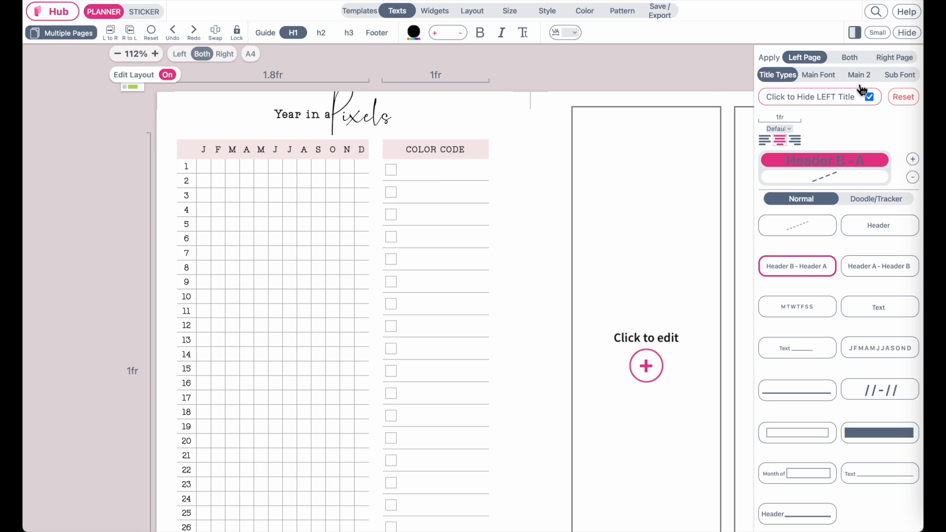
Step: Set the title's script main font size to 13 and its second main font size to 16
left_click(833, 78)
left_click_drag(806, 130, 801, 130)
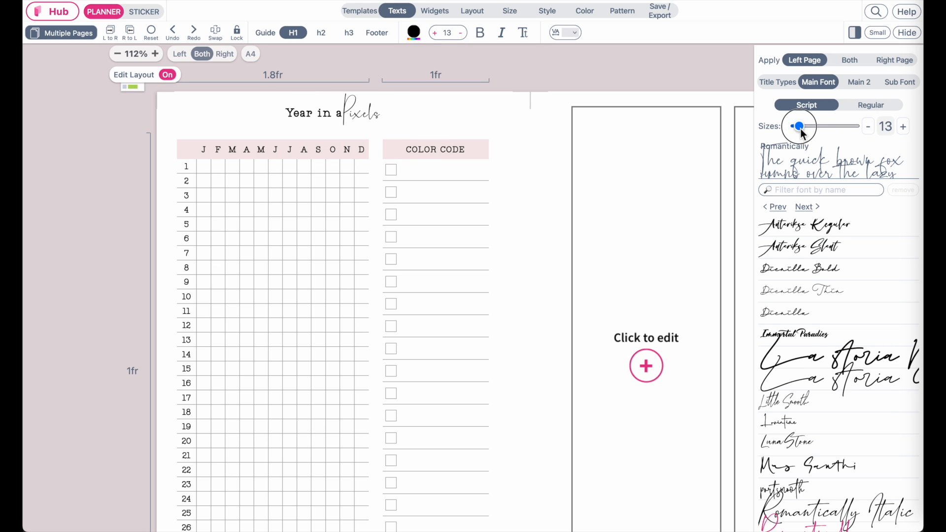
left_click(861, 84)
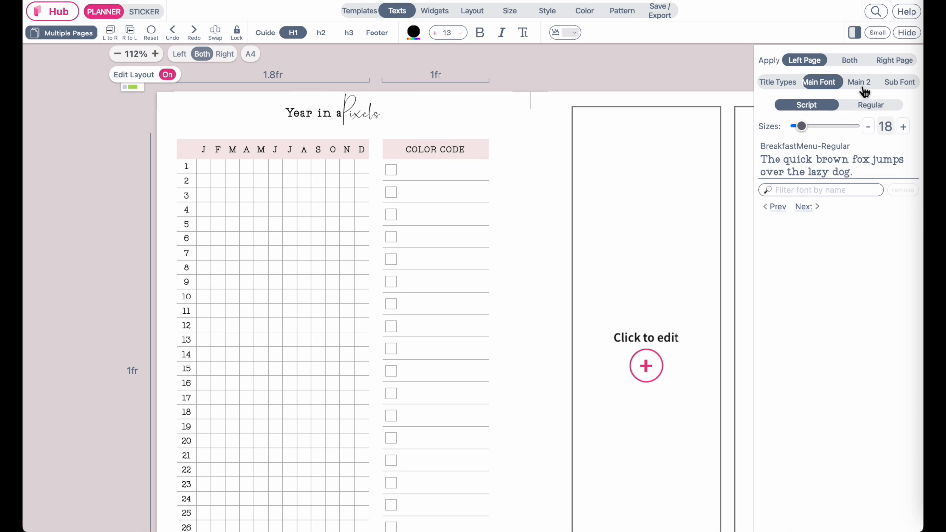
left_click(873, 128)
left_click(872, 128)
left_click(872, 128)
left_click(904, 129)
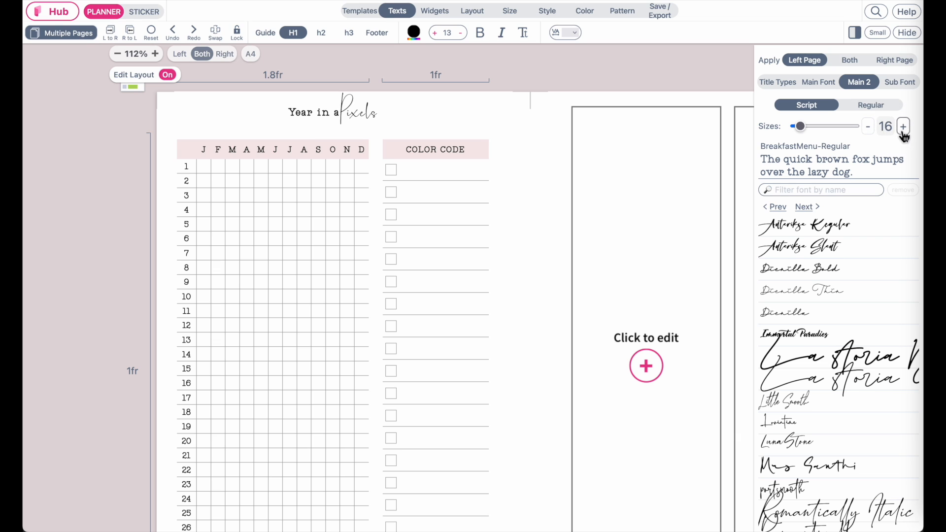
Step: Reduce the font size of the h2 header text used in the planner widgets
scroll(314, 176, "down", 3)
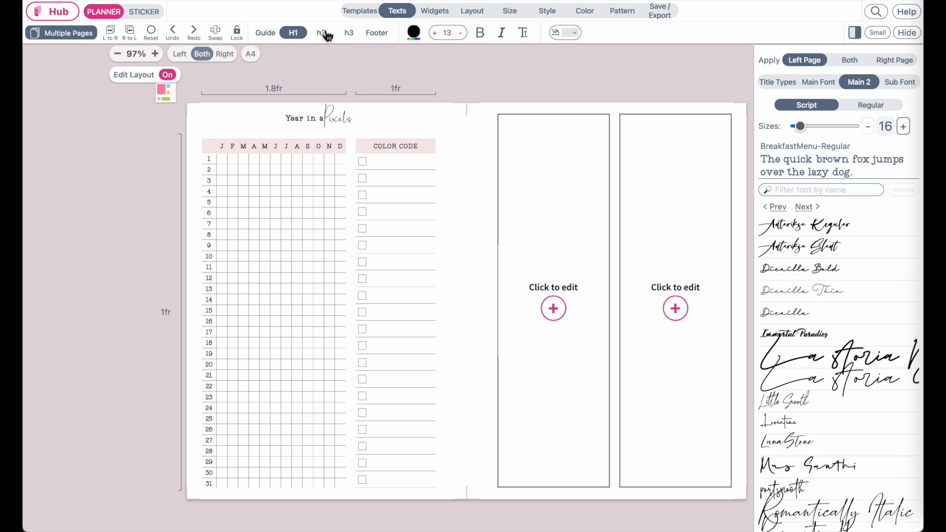
left_click(321, 34)
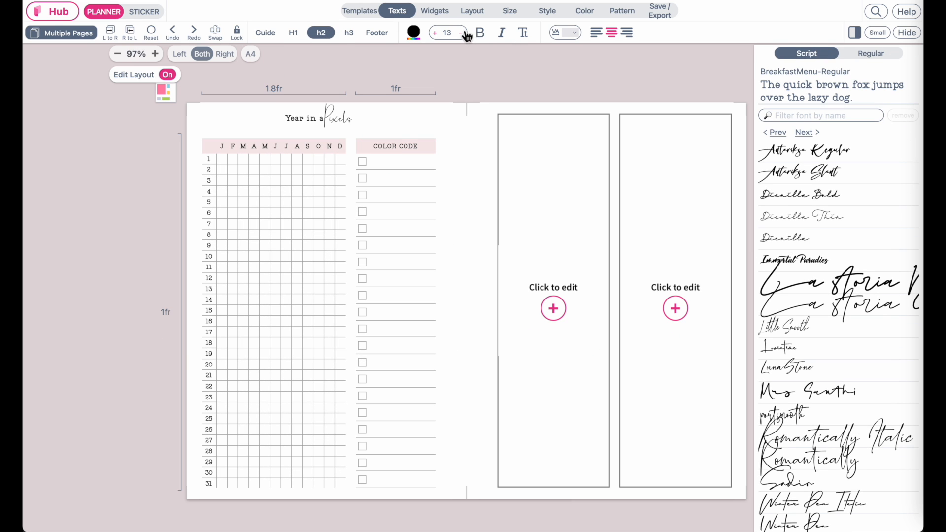
left_click(461, 35)
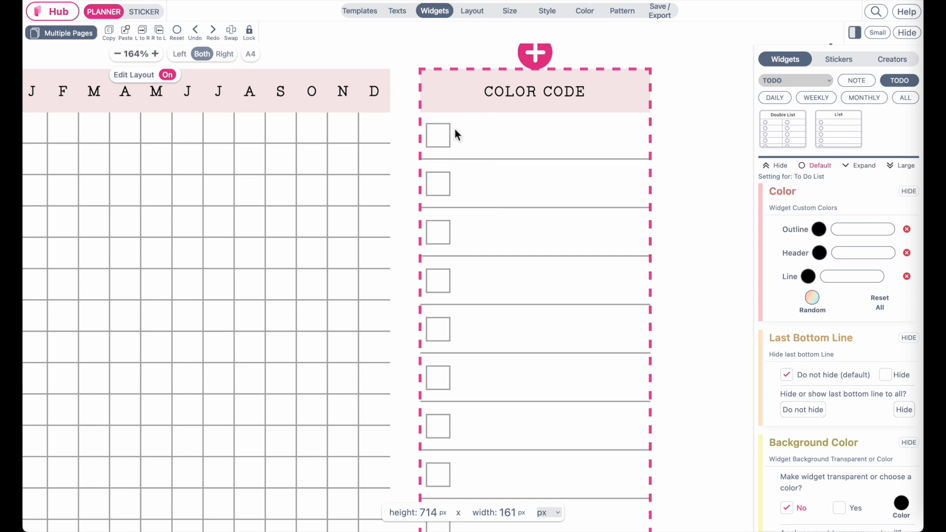
Step: Set the left checkbox color to black, #000000, for both the color code list and all widgets
scroll(788, 332, "down", 20)
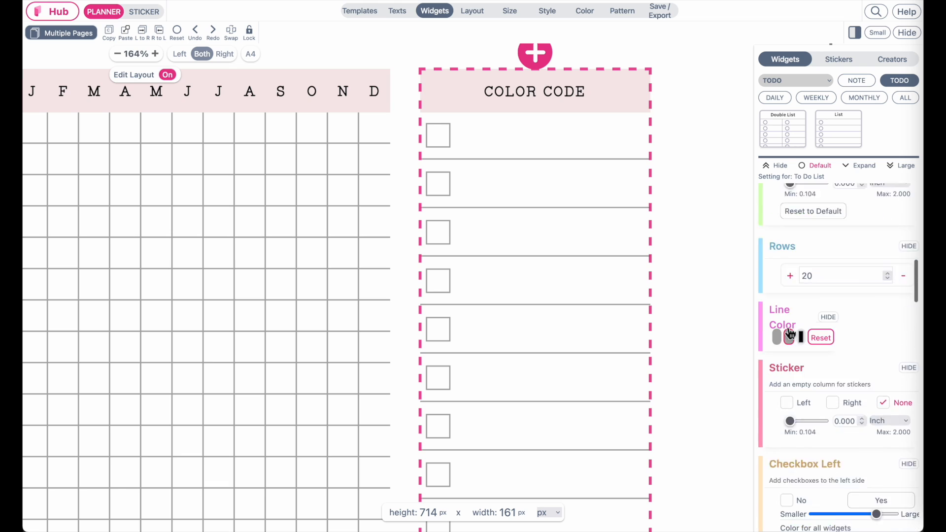
scroll(788, 333, "down", 1)
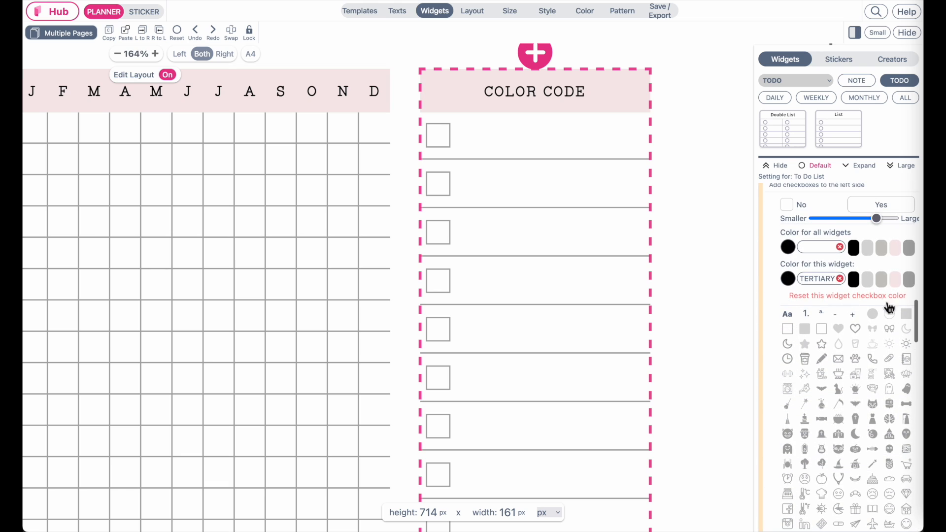
left_click(860, 281)
left_click(857, 252)
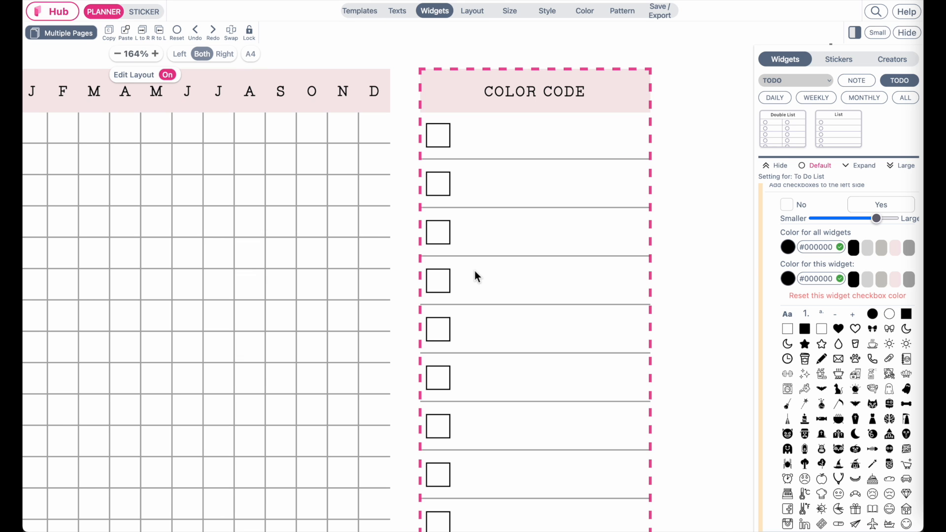
scroll(475, 271, "down", 5)
left_click(46, 273)
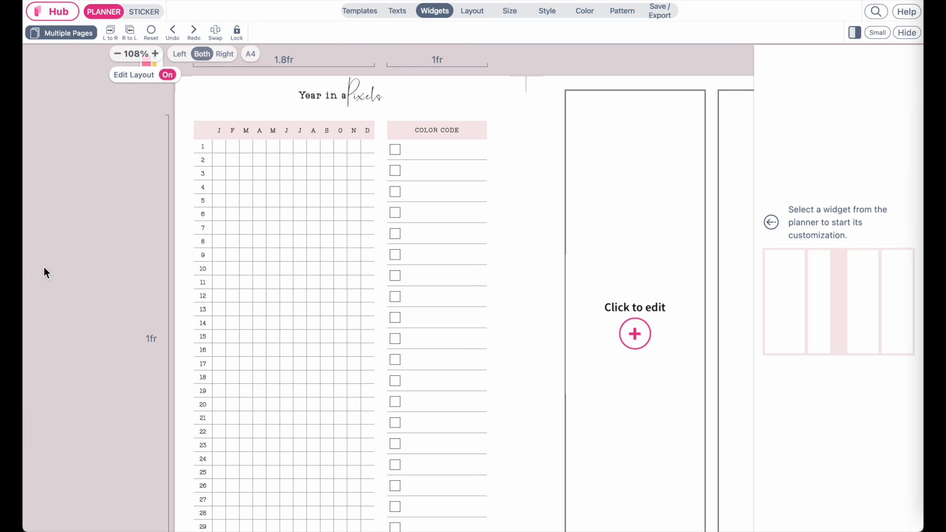
Step: Compare with the finished planner and make the color code list's left checkboxes smaller
scroll(285, 258, "down", 1)
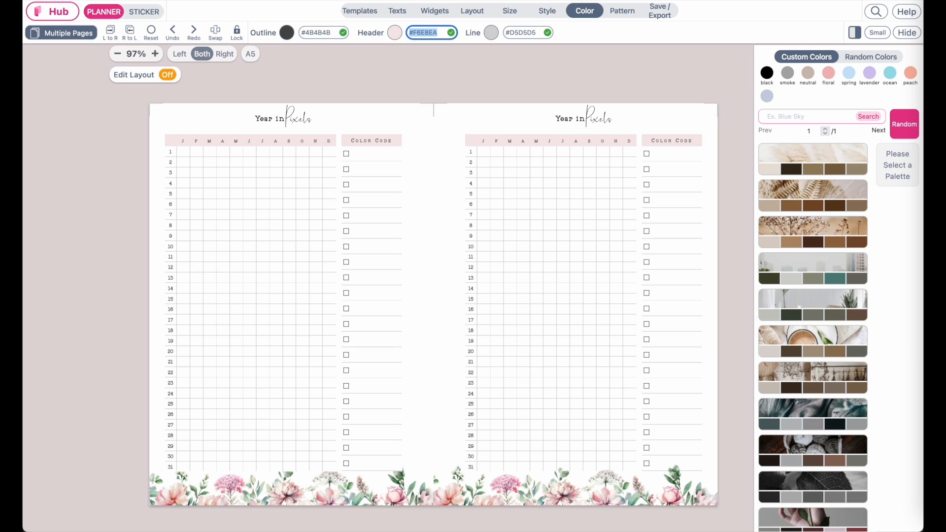
scroll(196, 181, "up", 3)
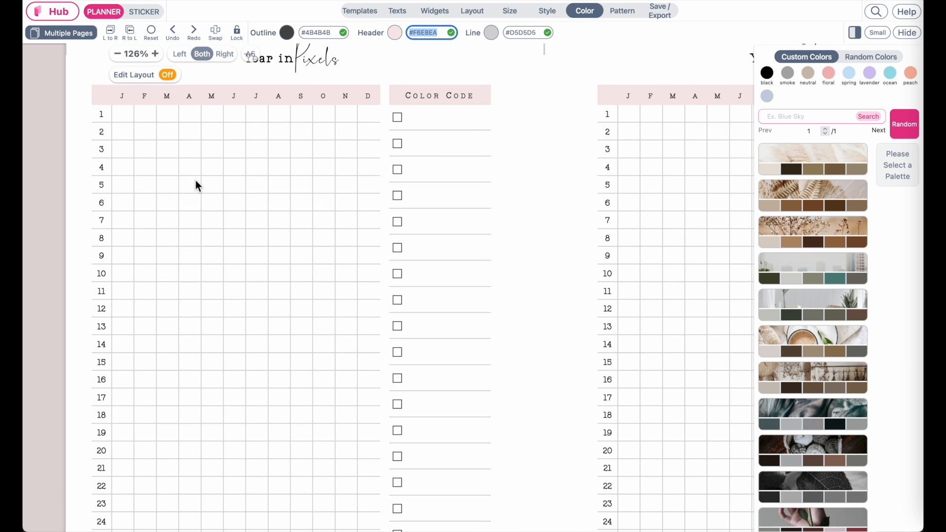
left_click(430, 15)
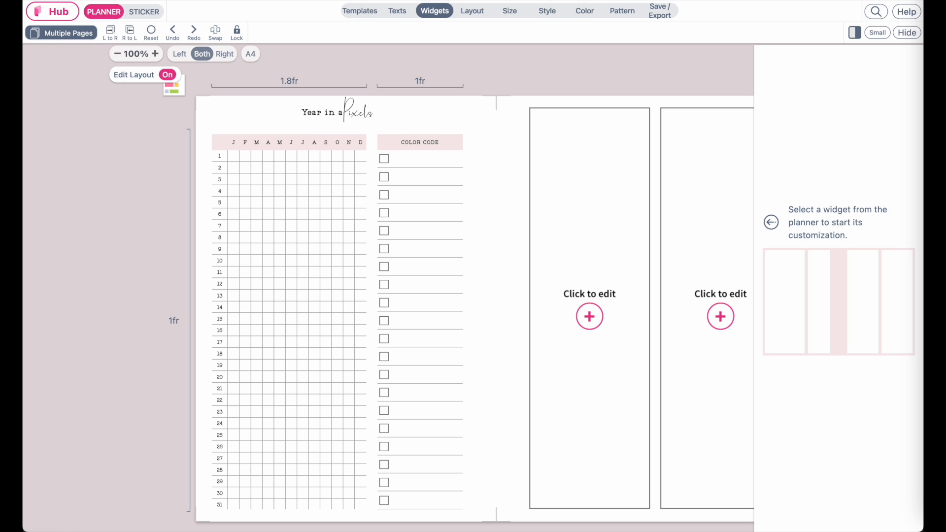
left_click(414, 155)
scroll(832, 423, "down", 15)
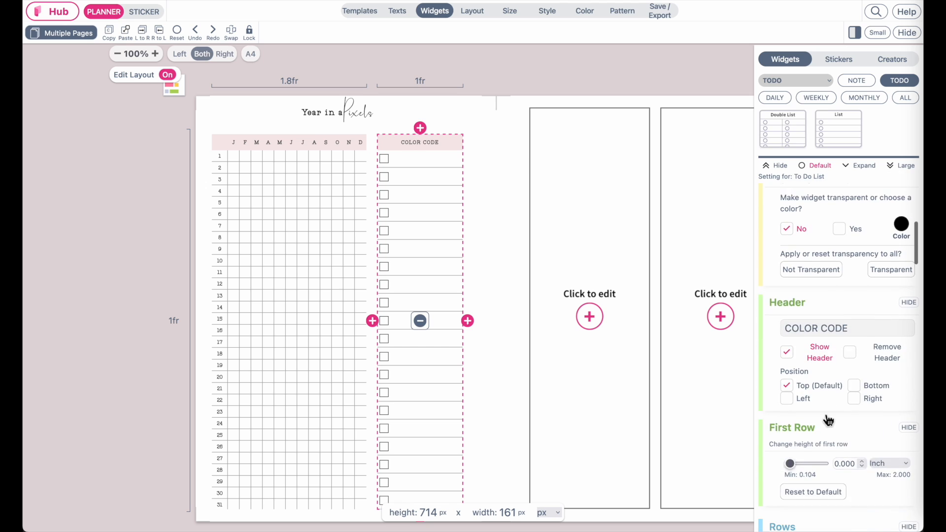
left_click_drag(875, 307, 847, 319)
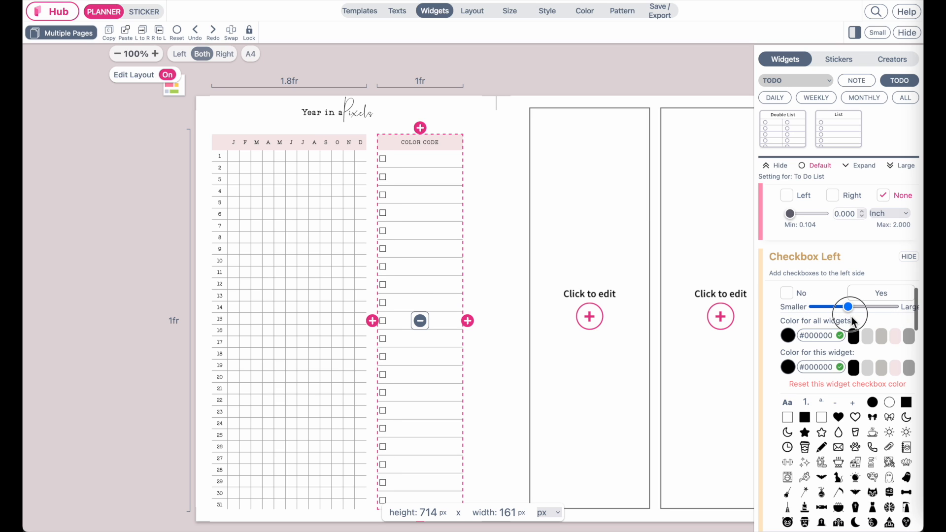
Step: Copy the finished left page, with its title, tracker grid and color code list, onto the right page
left_click(126, 367)
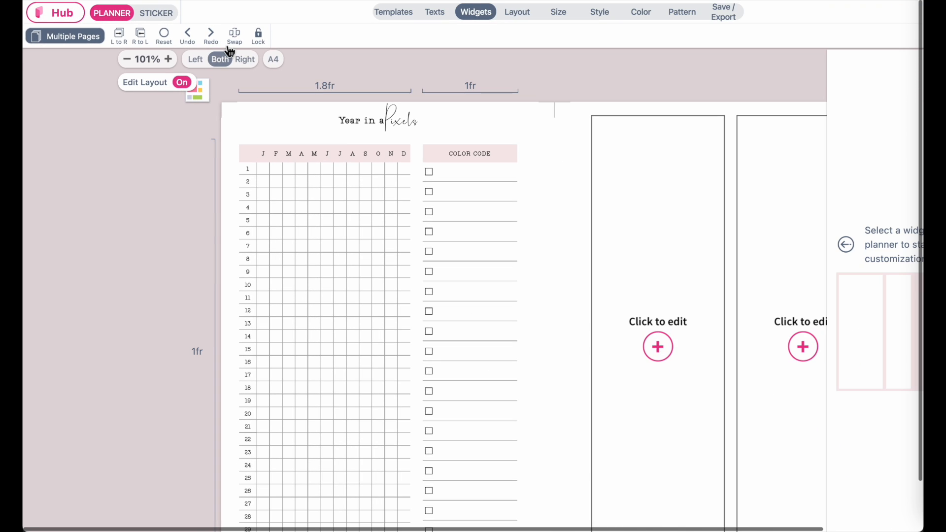
left_click(173, 74)
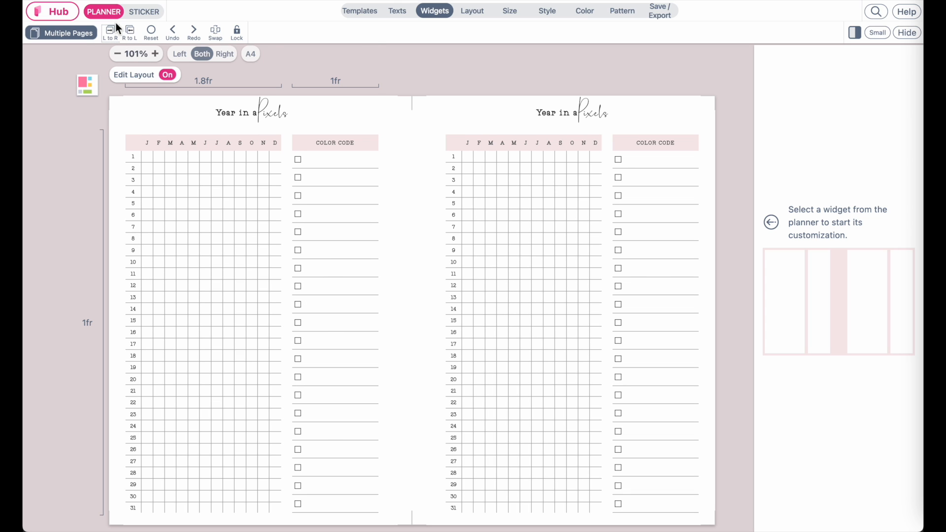
Step: Browse the Blooming Serenity sticker collection with its stickers shown in 3 columns
left_click(154, 14)
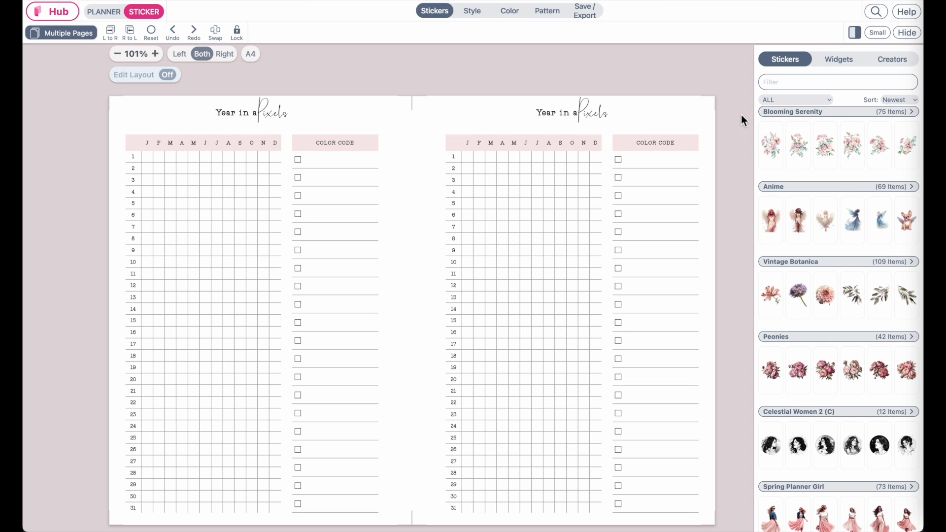
left_click(824, 115)
left_click(823, 133)
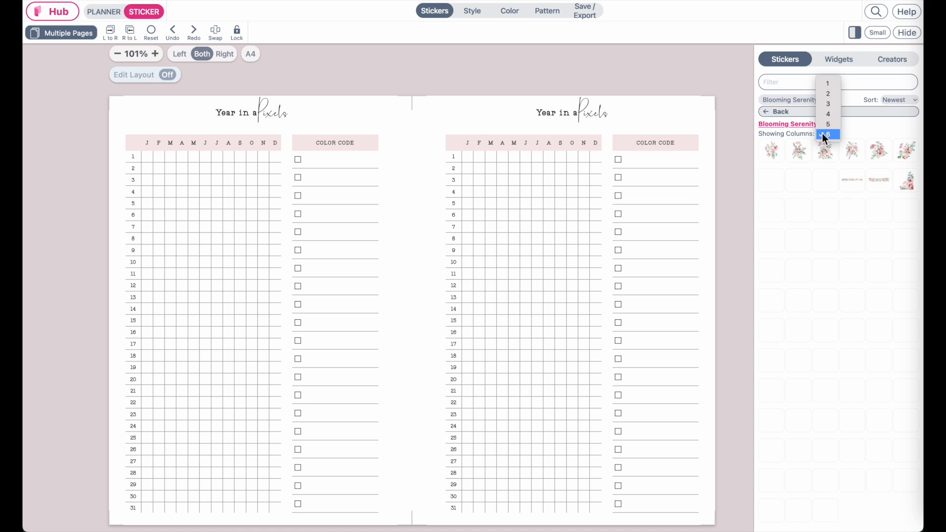
left_click(832, 105)
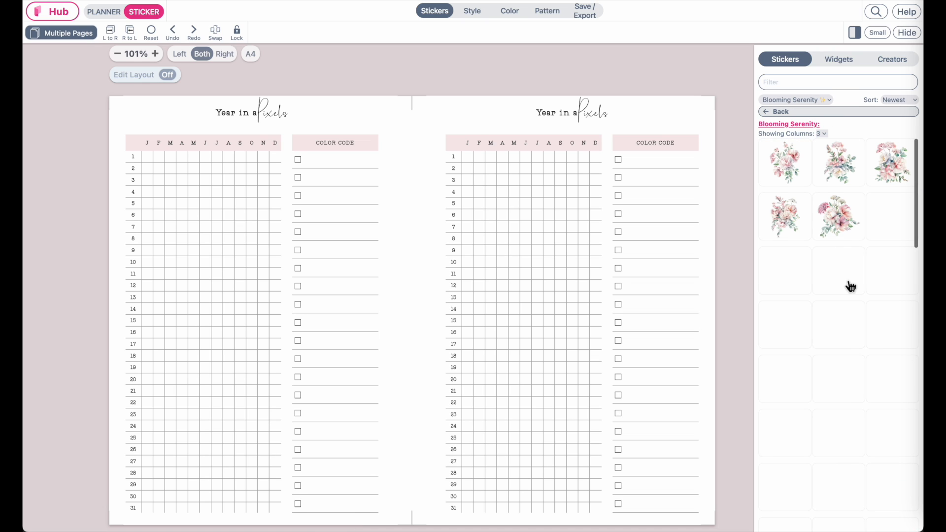
scroll(849, 286, "down", 2)
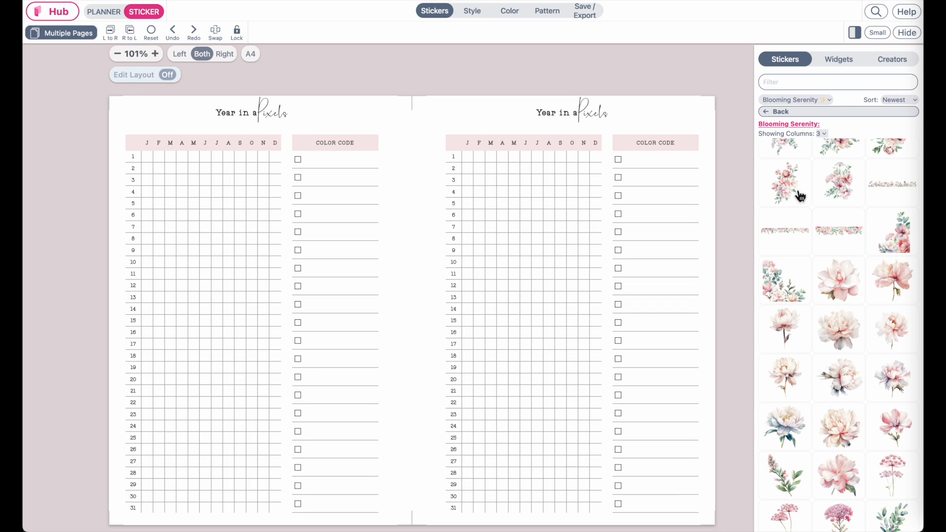
Step: Add the floral border sticker, enlarge it to the left page's full width and place it along the page's bottom edge
left_click(901, 182)
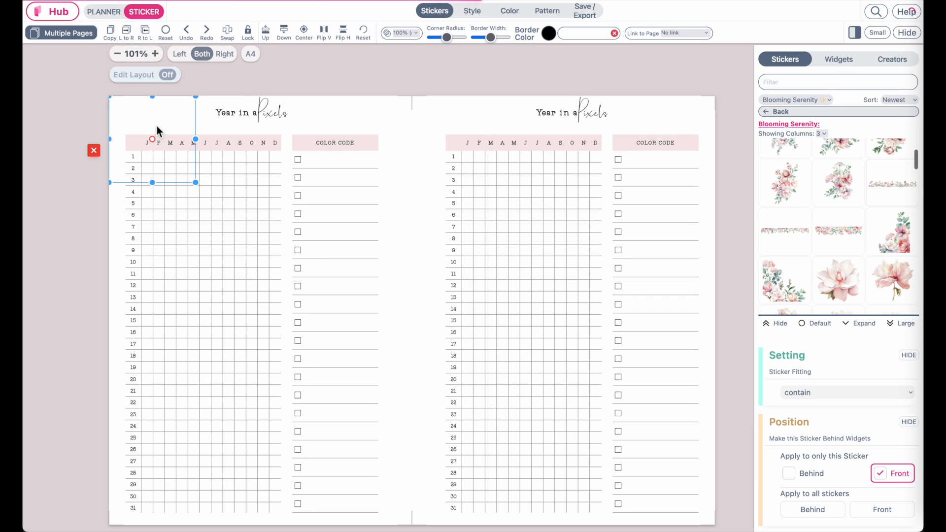
left_click(196, 182)
left_click_drag(196, 182, 368, 281)
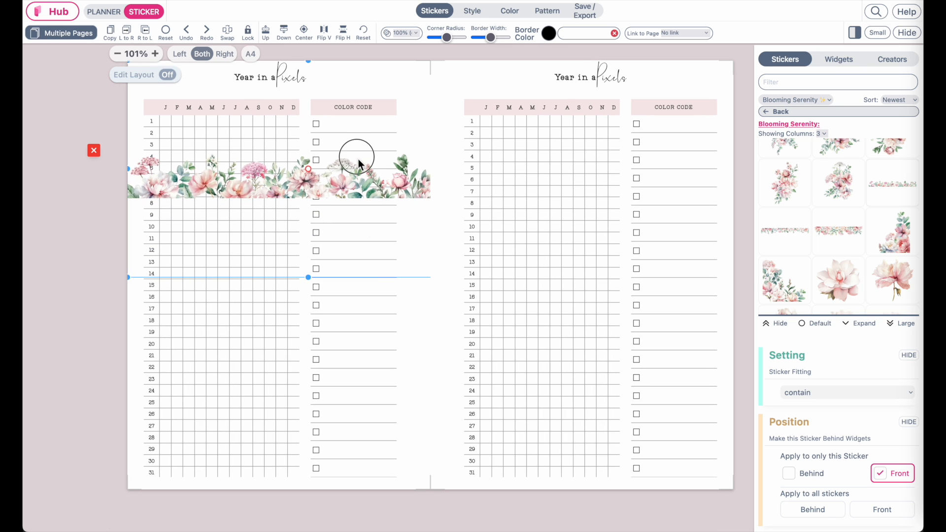
left_click_drag(359, 187, 353, 480)
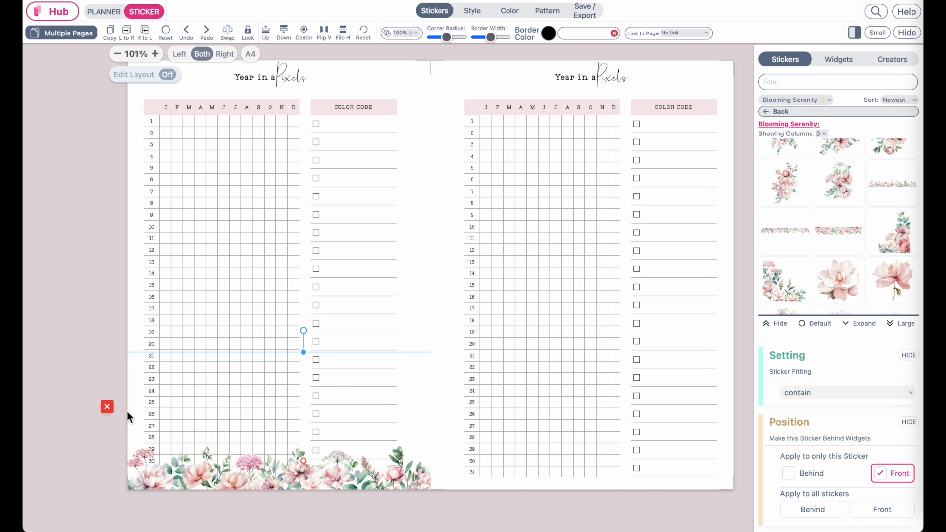
Step: Place only the floral border sticker behind the widgets and check how it overlaps the tracker and list
scroll(126, 415, "up", 5)
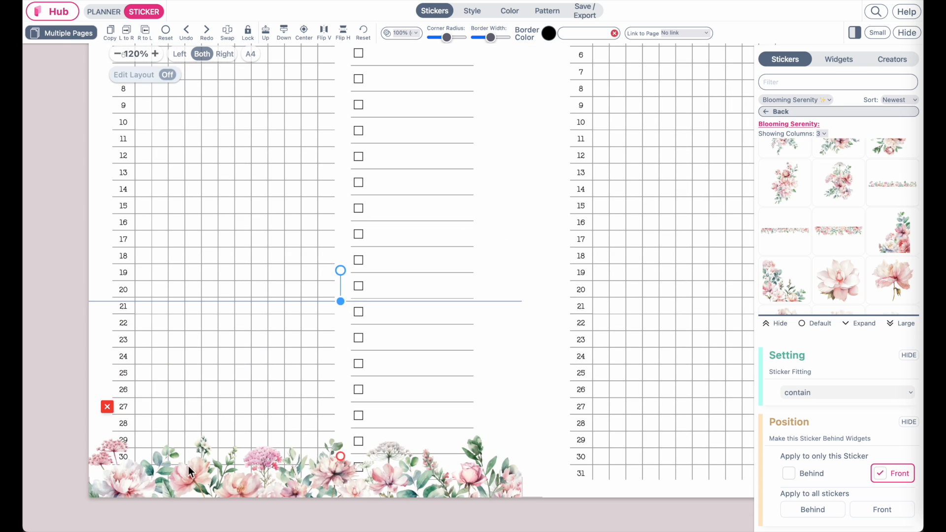
scroll(211, 457, "down", 6)
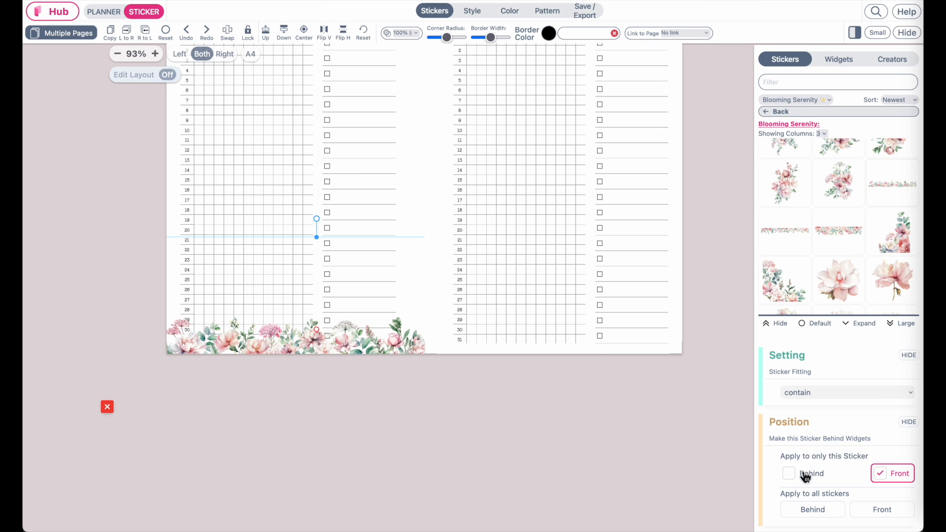
left_click(739, 459)
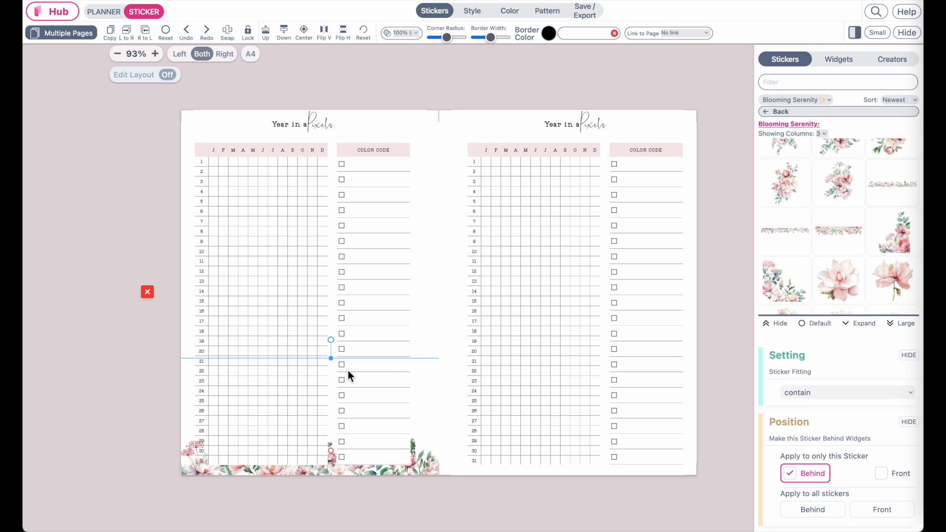
scroll(348, 376, "up", 5)
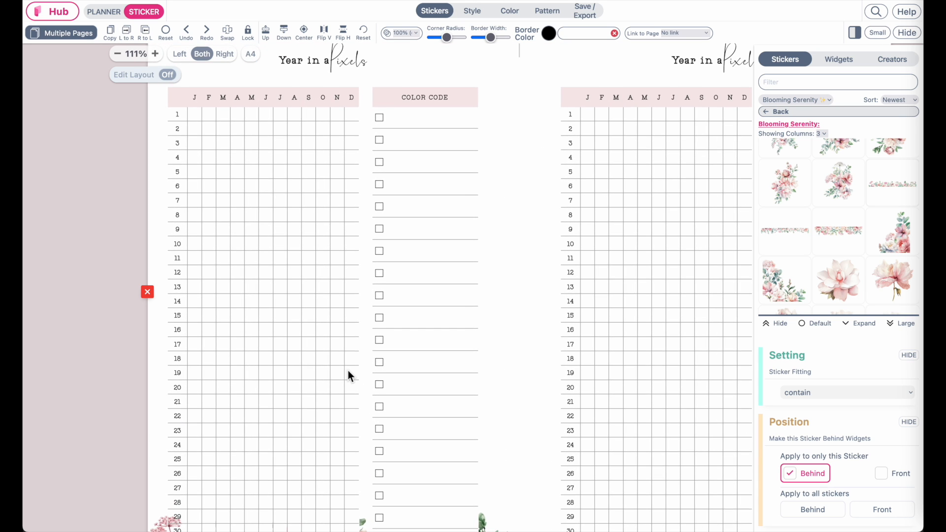
scroll(348, 372, "down", 3)
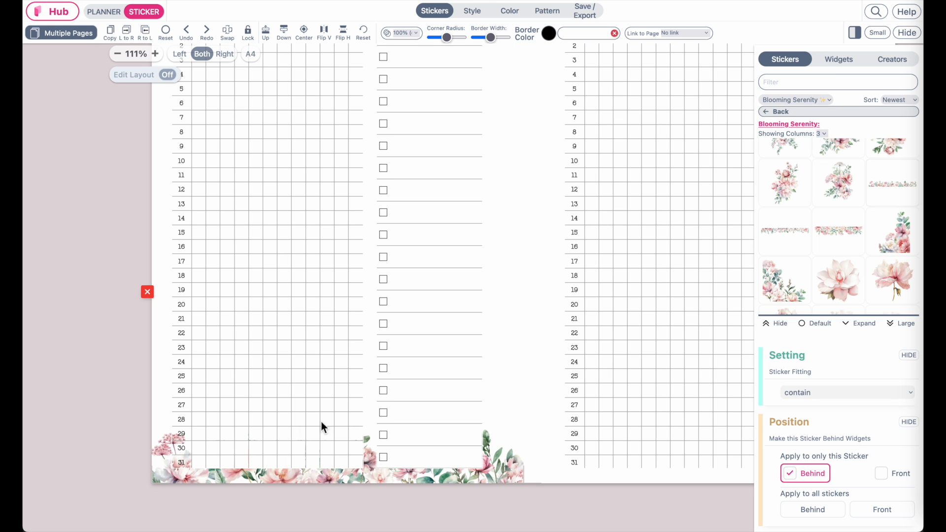
scroll(364, 404, "down", 6)
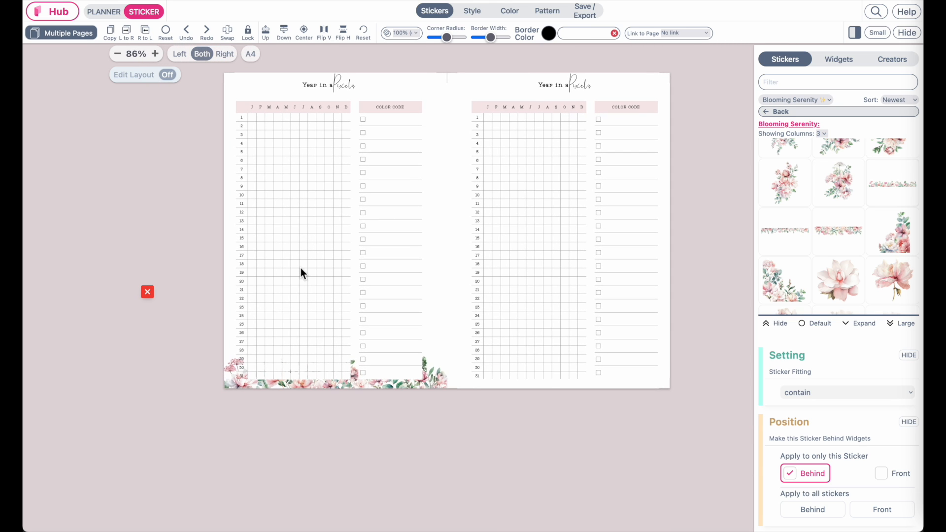
Step: Turn on layout editing in the planner and add a new layout row below the left page's tracker grid
left_click(103, 11)
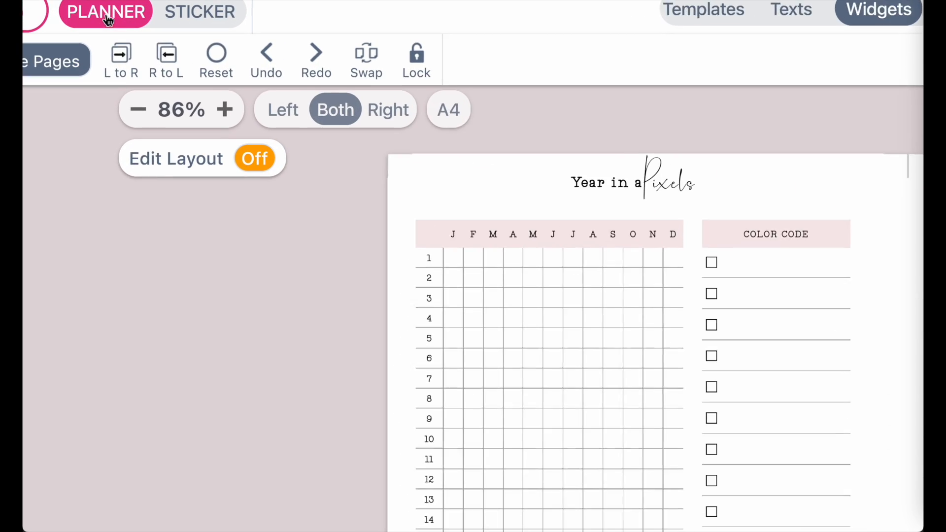
left_click(256, 178)
scroll(514, 180, "up", 5)
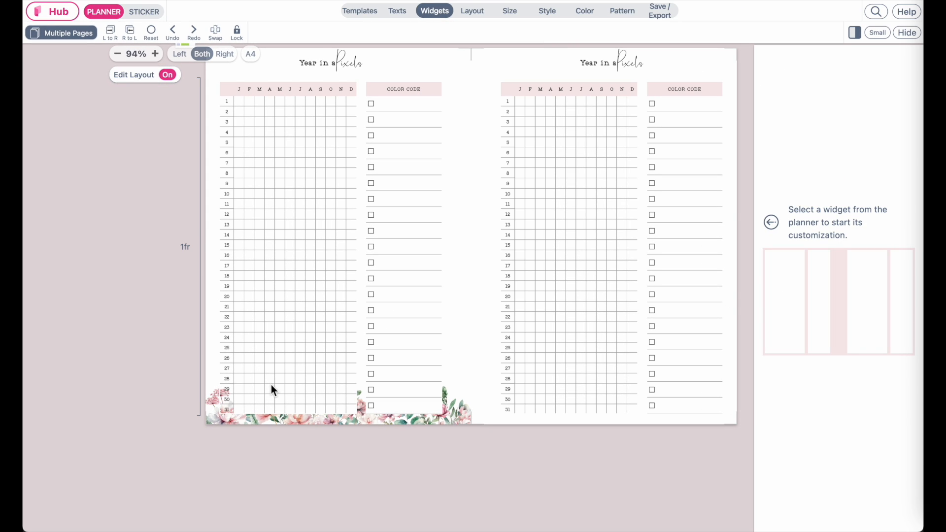
left_click(276, 390)
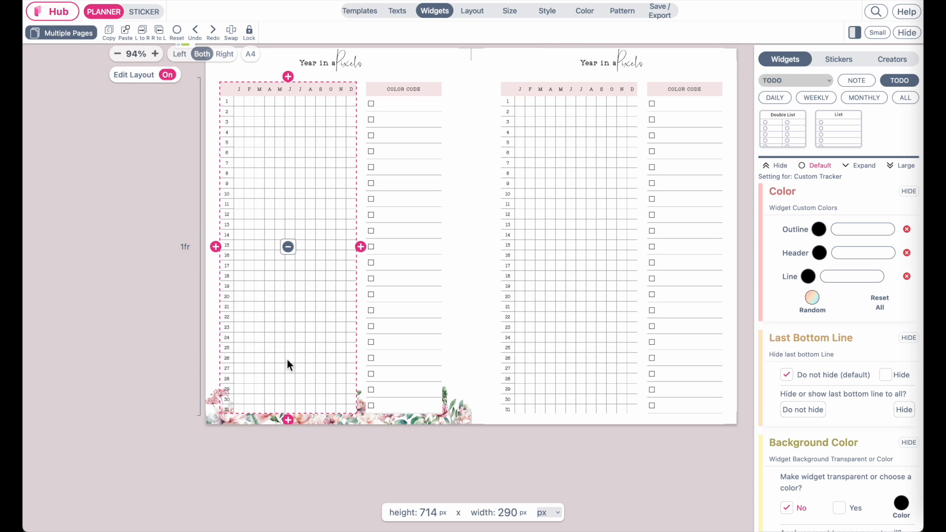
scroll(292, 425, "up", 2)
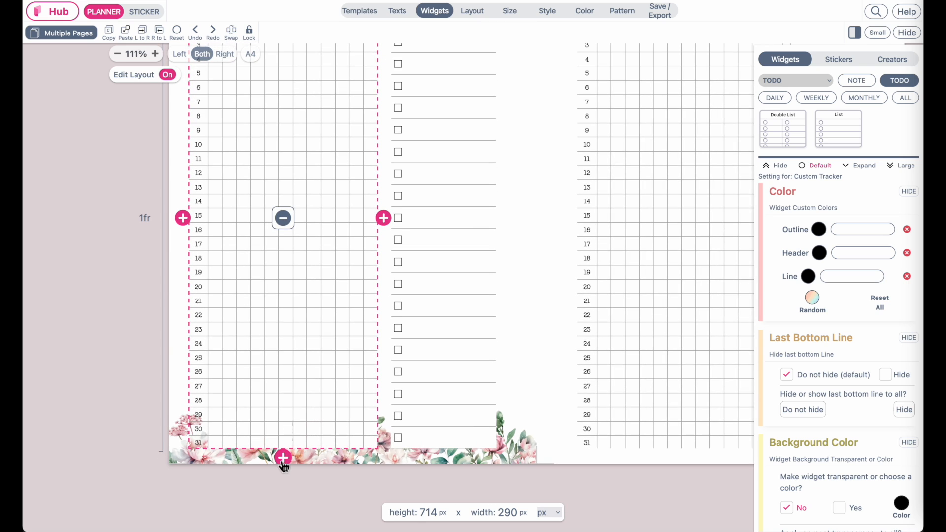
left_click(284, 457)
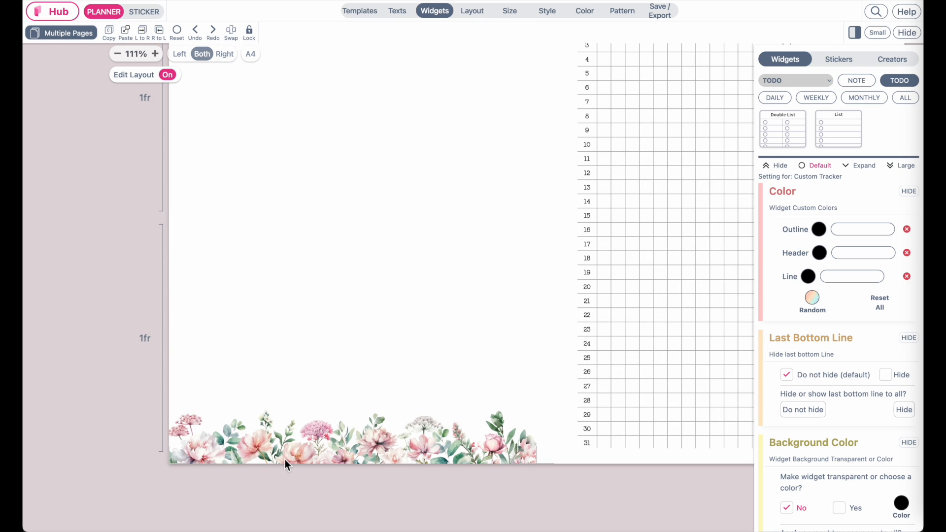
scroll(300, 331, "down", 3)
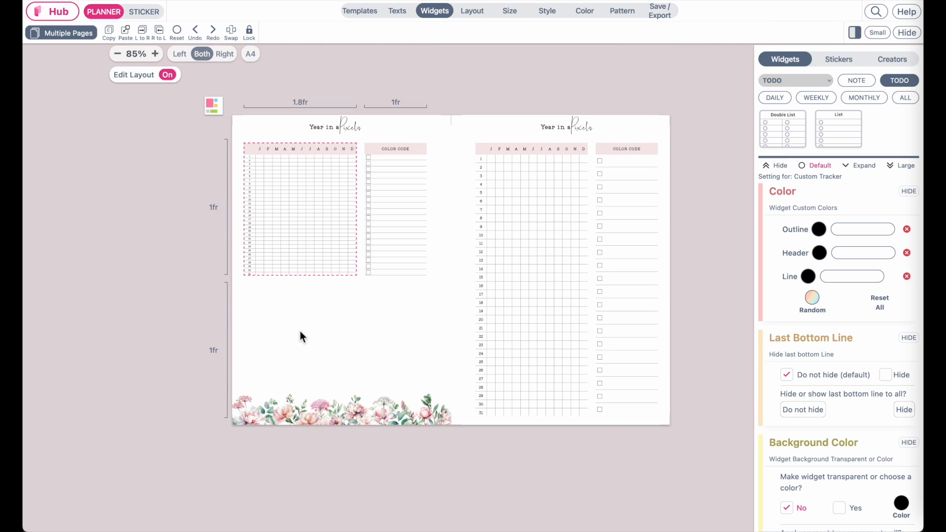
Step: Try fractional heights for the new bottom row, reducing it to 0 and raising it to 0.1 and 0.15
left_click(224, 357)
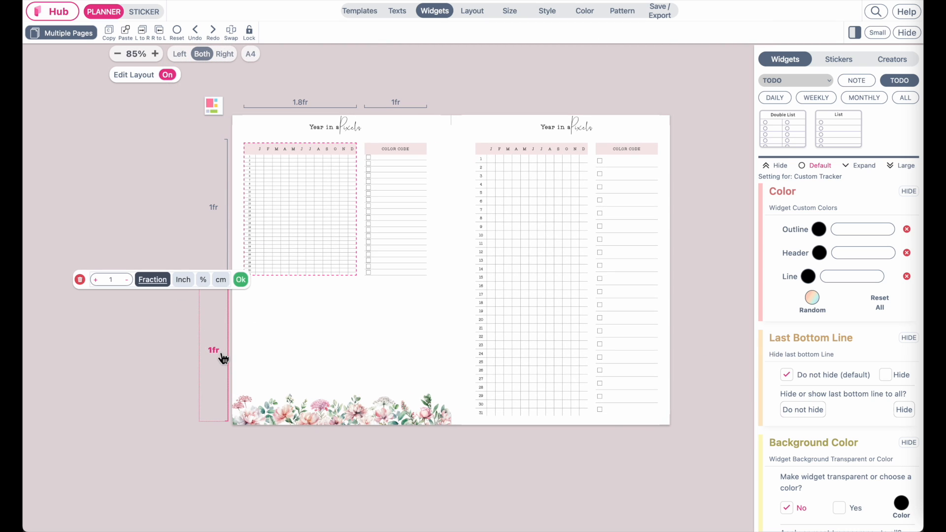
left_click(241, 281)
scroll(226, 348, "up", 2)
left_click(193, 374)
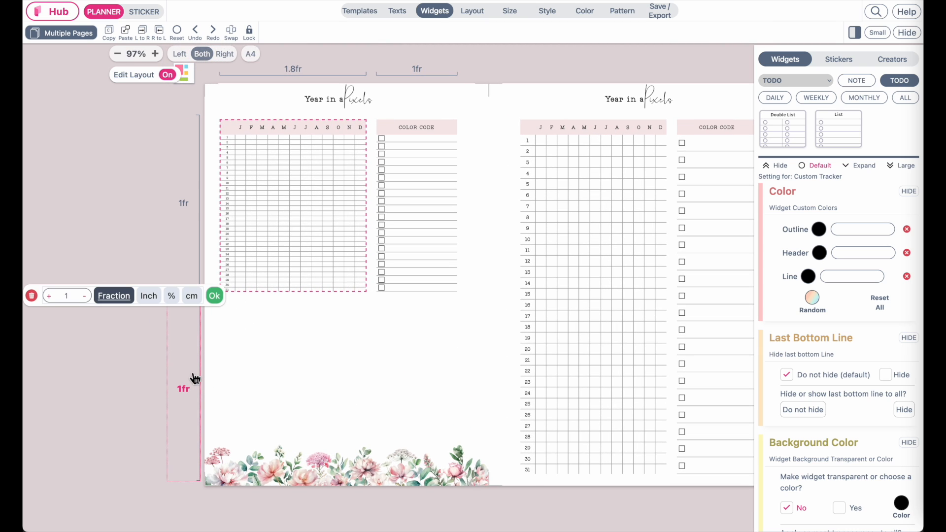
left_click(85, 296)
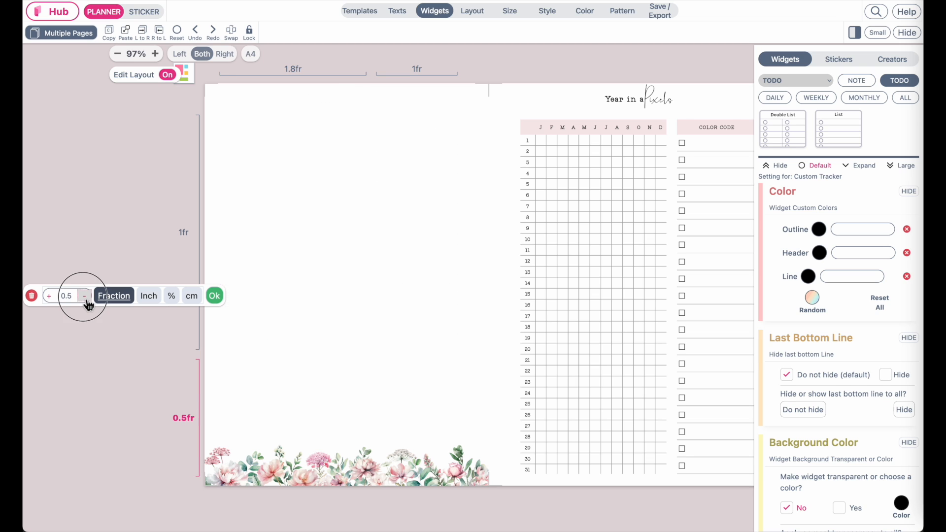
left_click(87, 300)
left_click(87, 300)
left_click(87, 299)
left_click(87, 300)
left_click(88, 299)
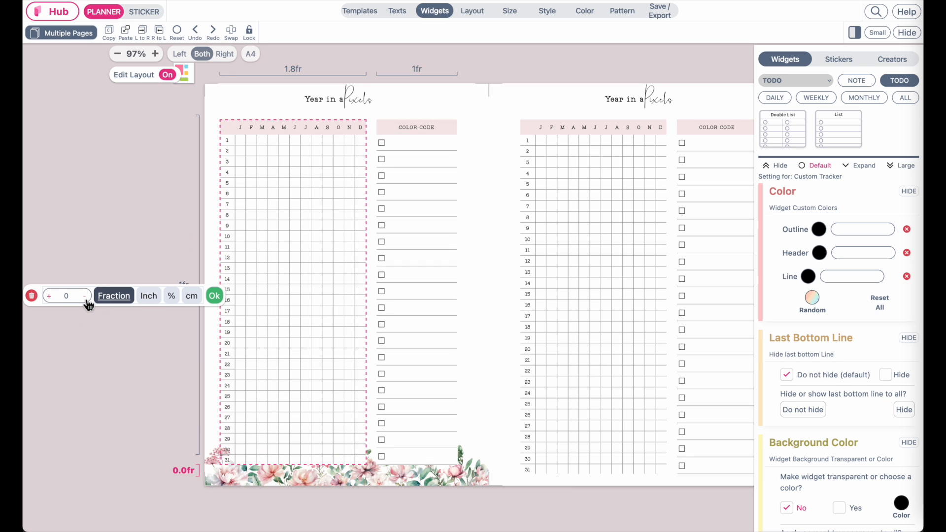
left_click(49, 296)
left_click(66, 296)
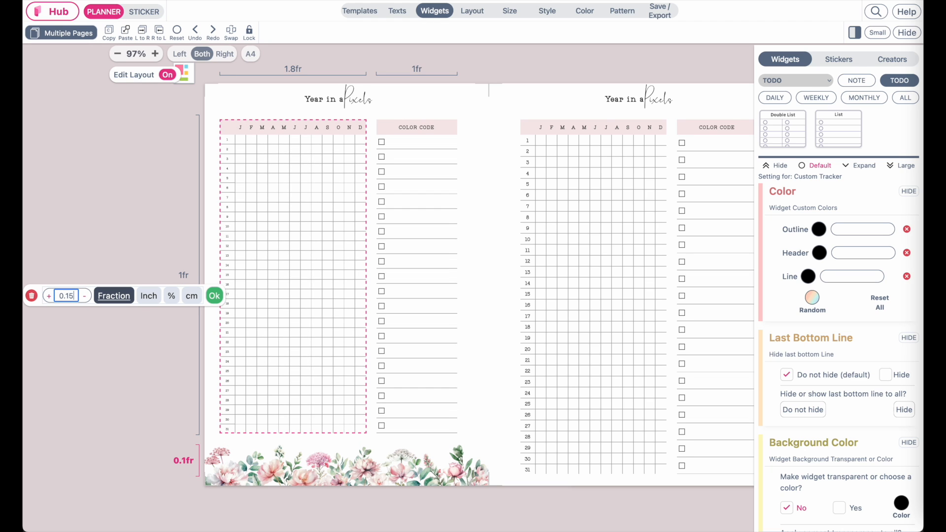
type("5")
Step: Switch the new bottom row's height to inches and set it to 0.2, after trying 0.15
left_click(149, 297)
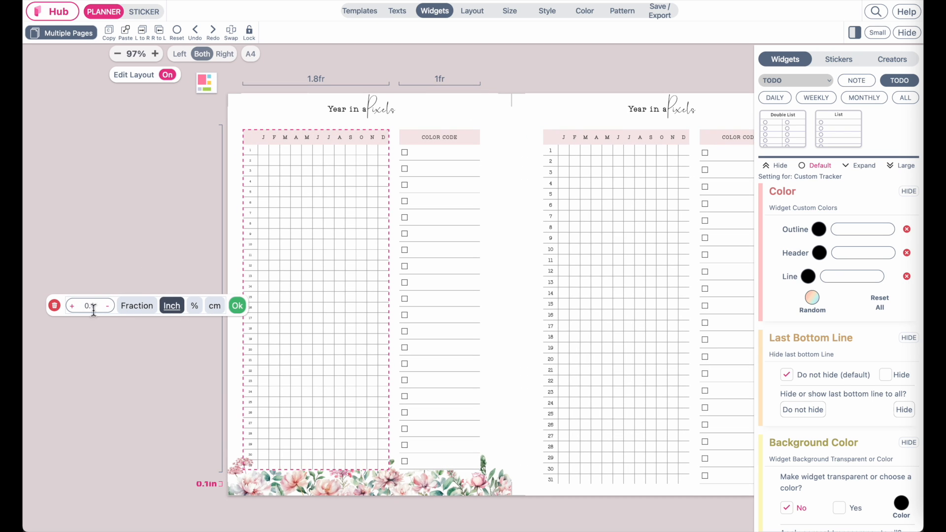
left_click(116, 454)
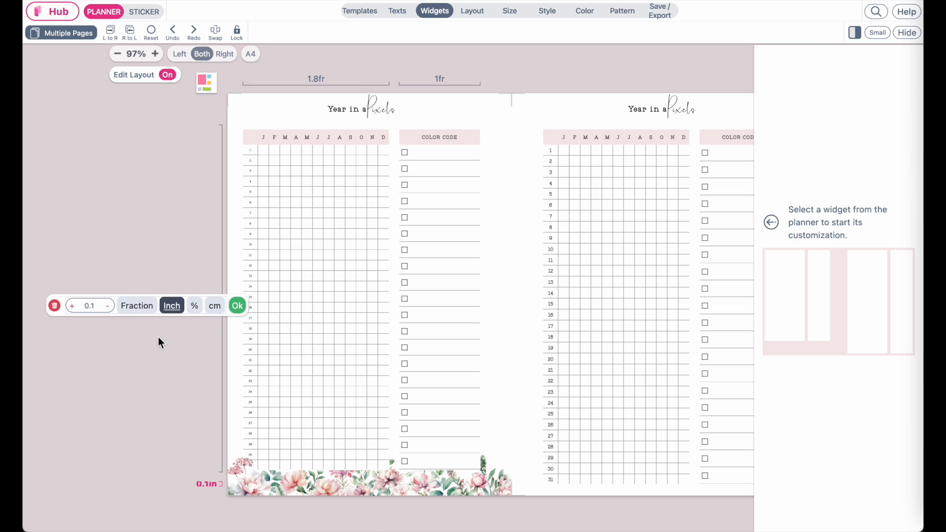
left_click(98, 309)
type("5")
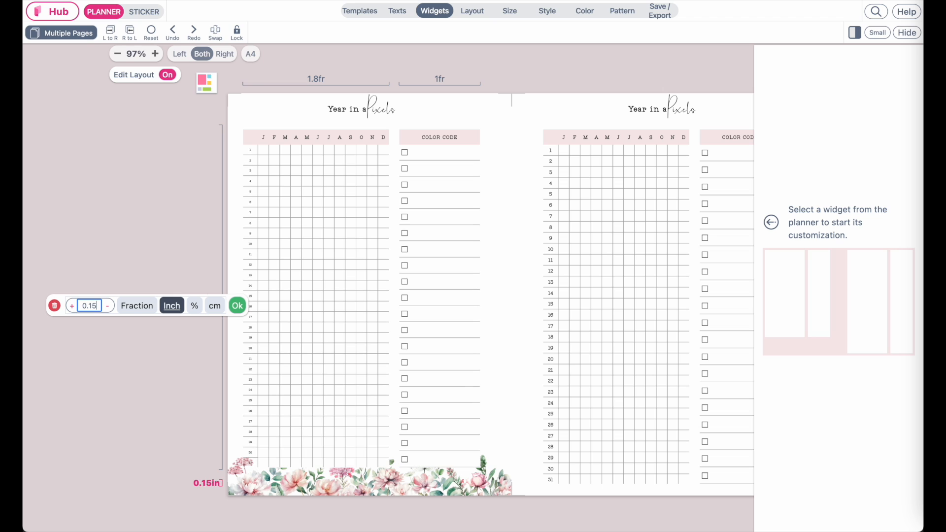
key("BackSpace")
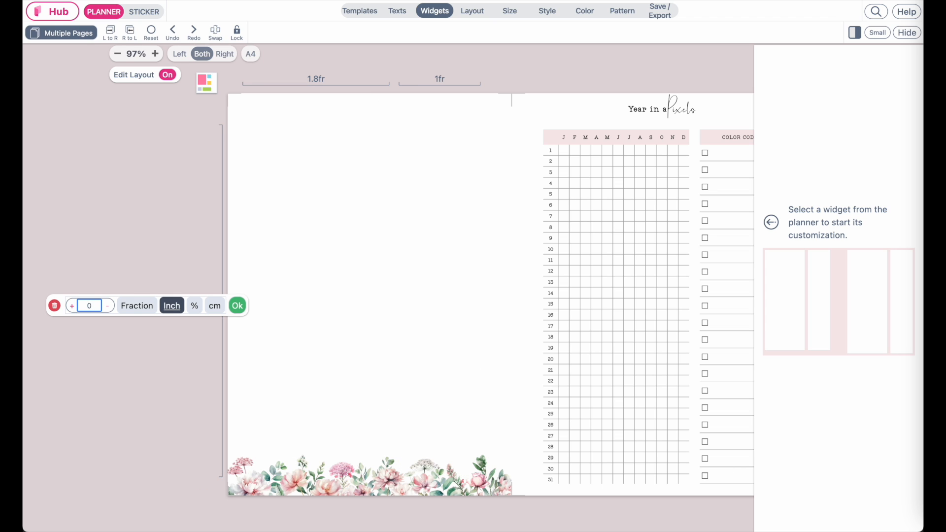
key("BackSpace")
type("2")
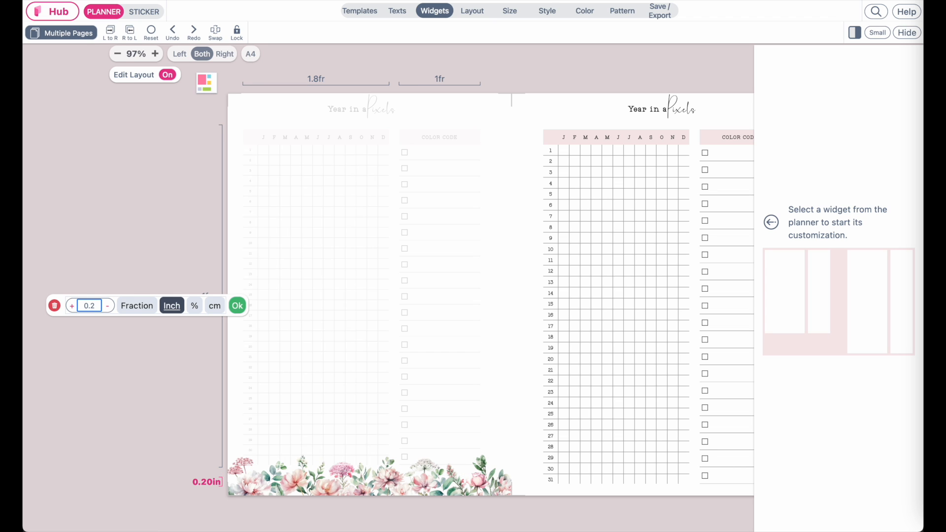
left_click(237, 306)
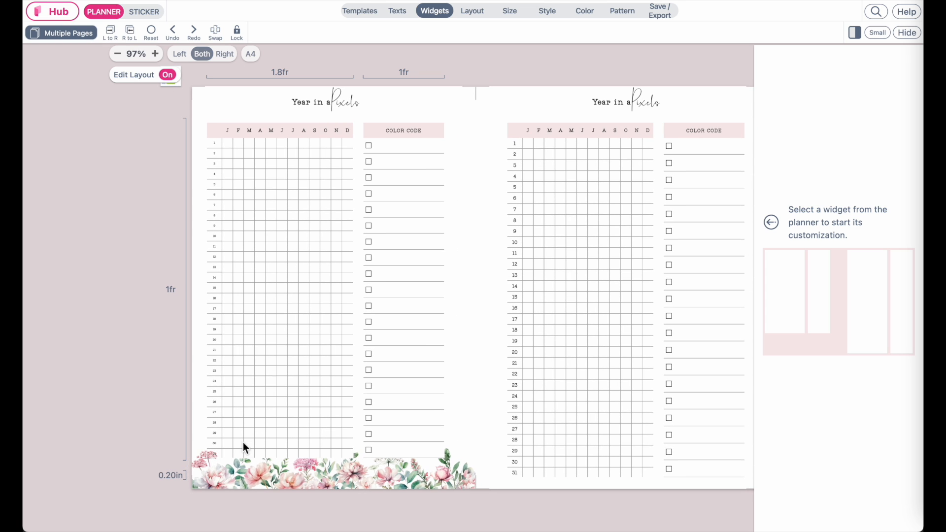
Step: Return to sticker editing and bring the floral border sticker in front of the widgets
left_click(143, 12)
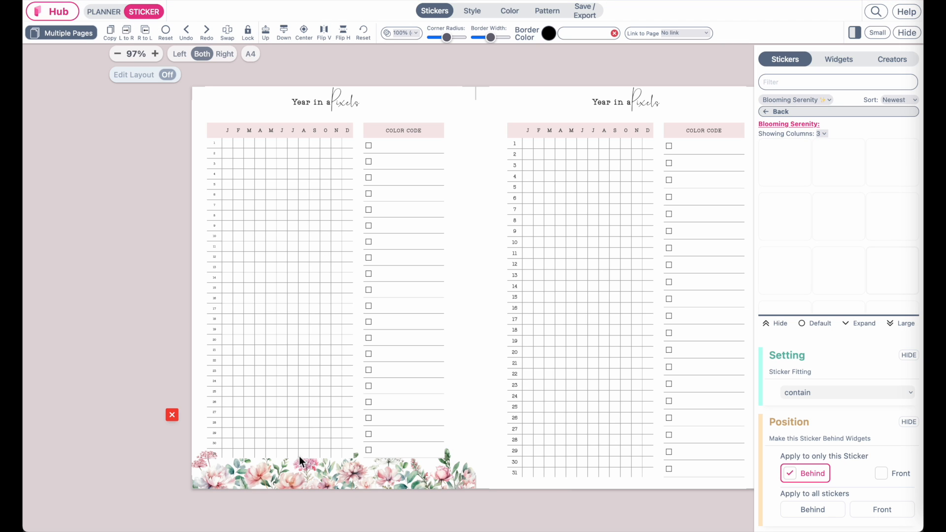
left_click(304, 478)
left_click(880, 477)
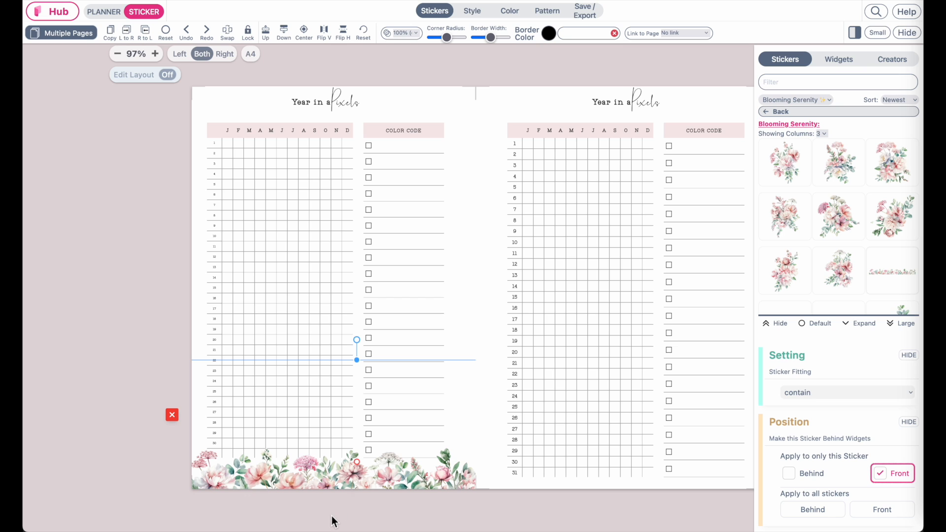
scroll(334, 522, "down", 1)
scroll(335, 521, "right", 1)
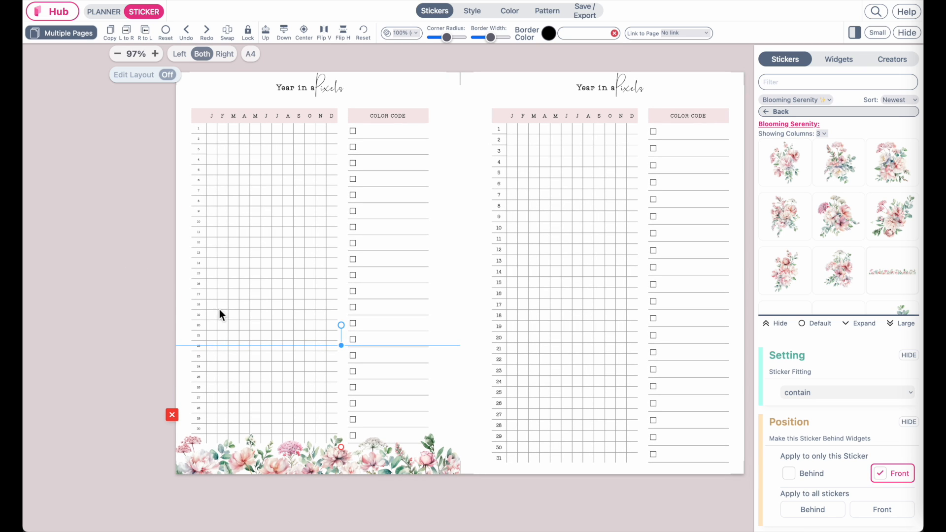
Step: Deselect the floral border sticker and copy the left page's layout and decoration onto the right page
left_click(284, 295)
scroll(229, 173, "up", 1)
scroll(230, 173, "right", 2)
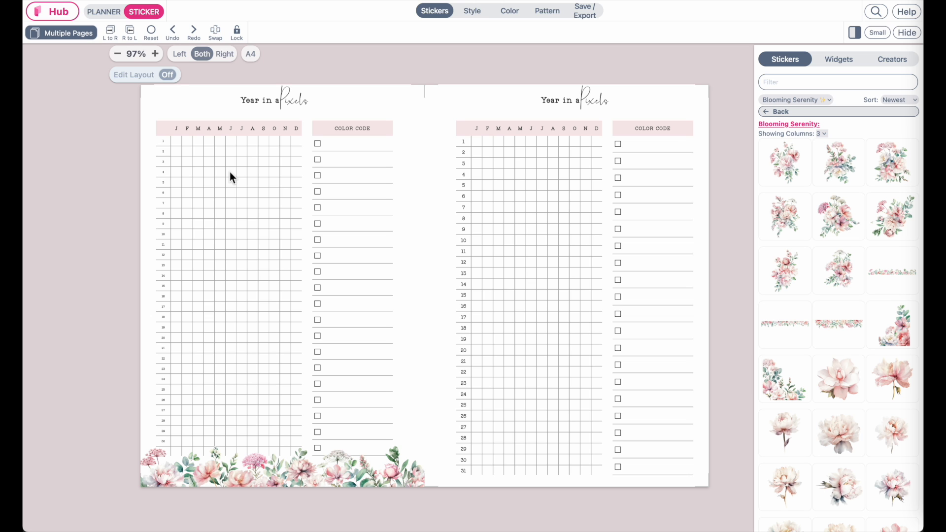
scroll(99, 26, "up", 3)
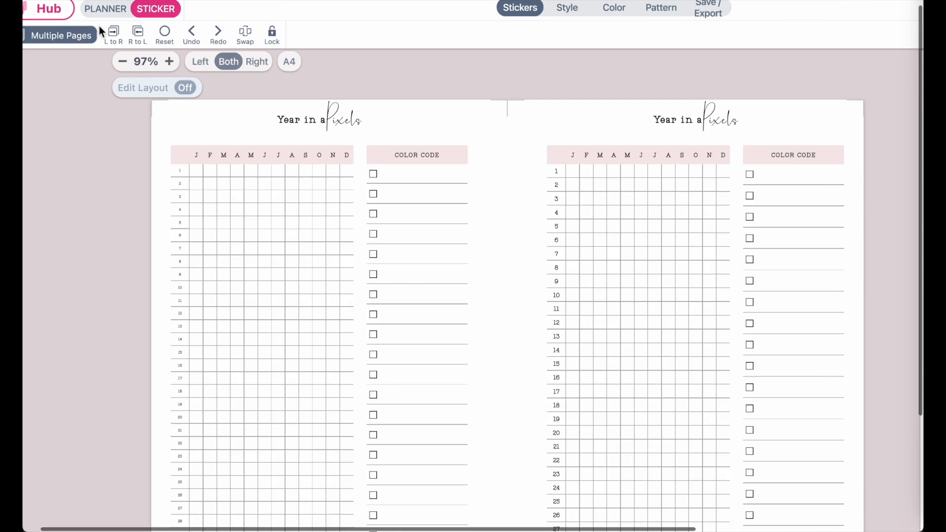
scroll(99, 25, "down", 3)
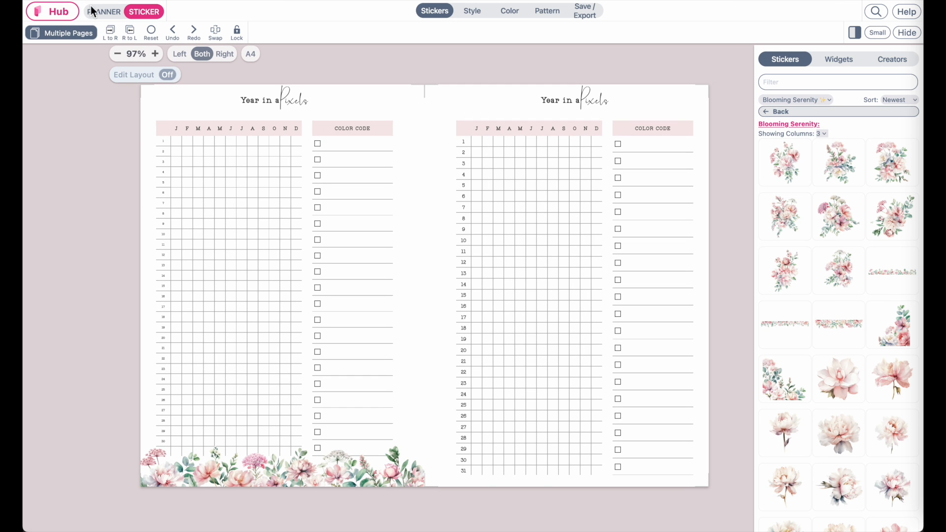
scroll(90, 9, "up", 5)
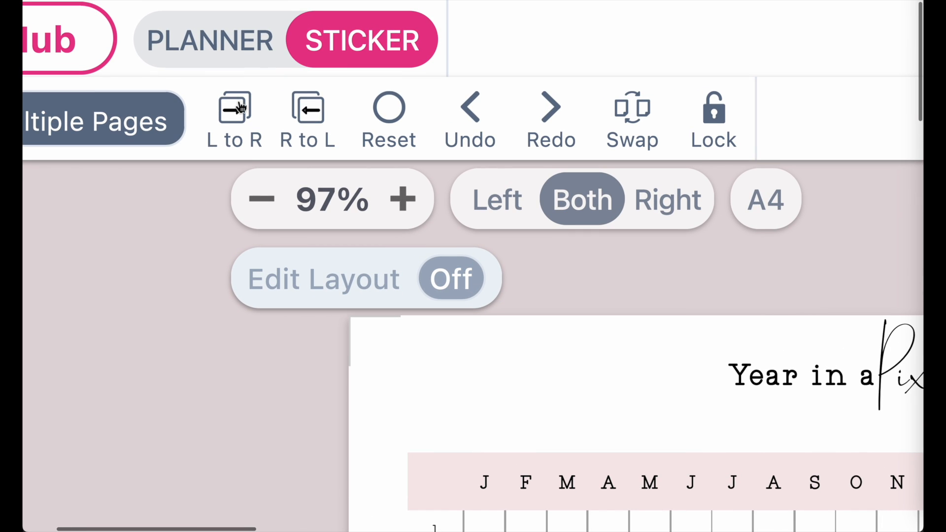
scroll(238, 85, "down", 5)
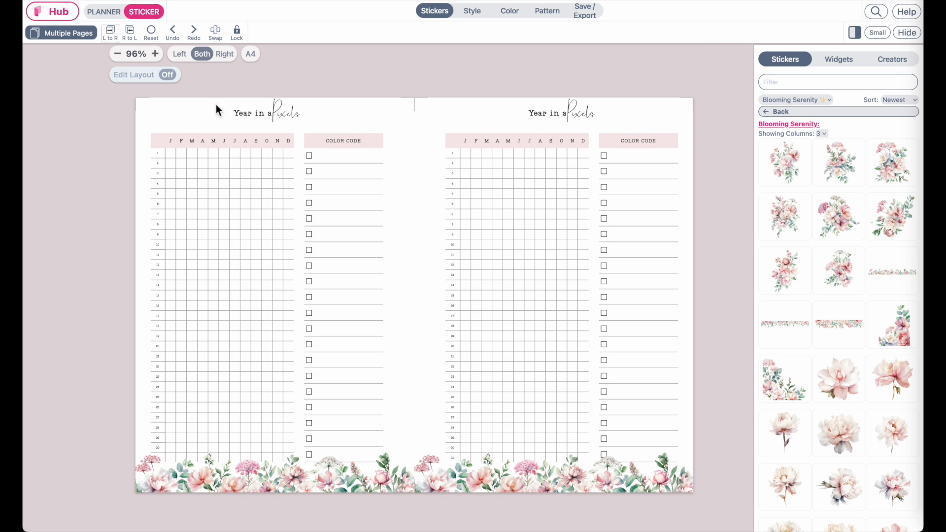
Step: Return to planner editing and set the layout's gap between title and widgets to 0.15 inch
scroll(215, 104, "up", 5)
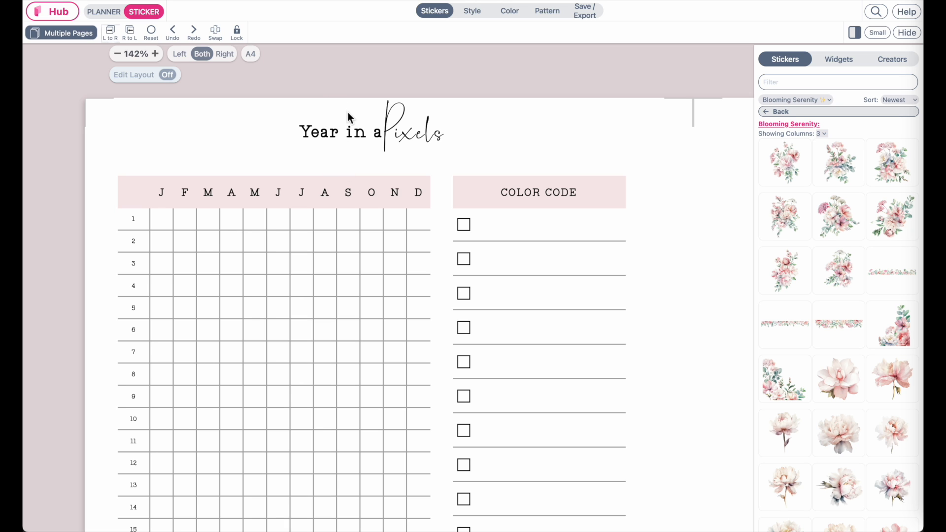
scroll(342, 156, "down", 3)
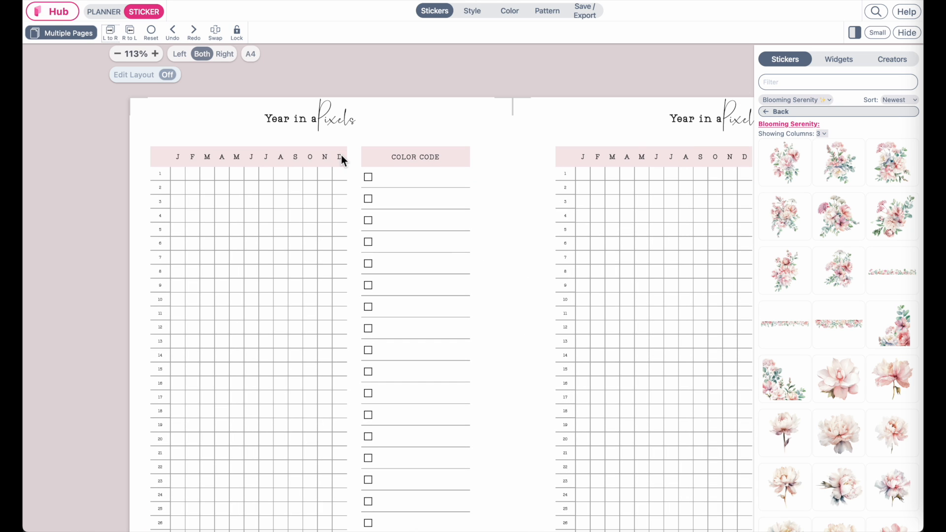
left_click(103, 12)
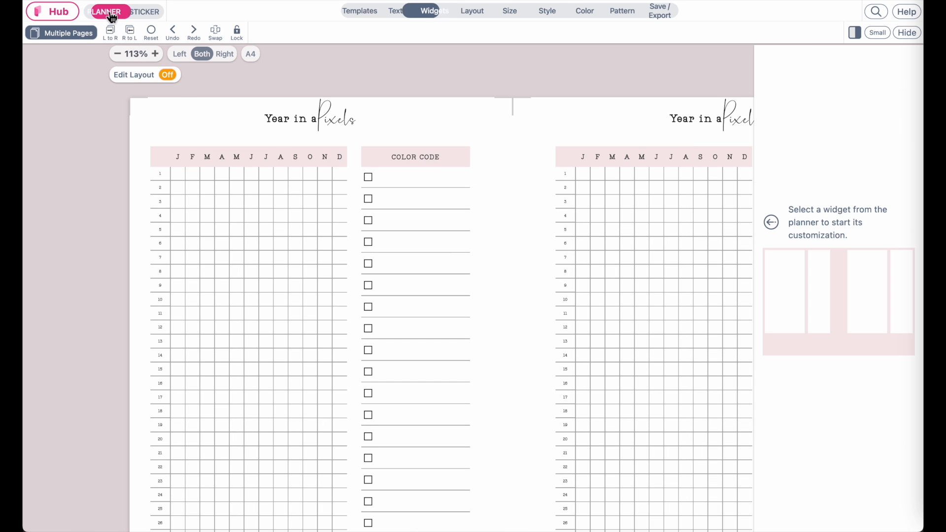
left_click(471, 19)
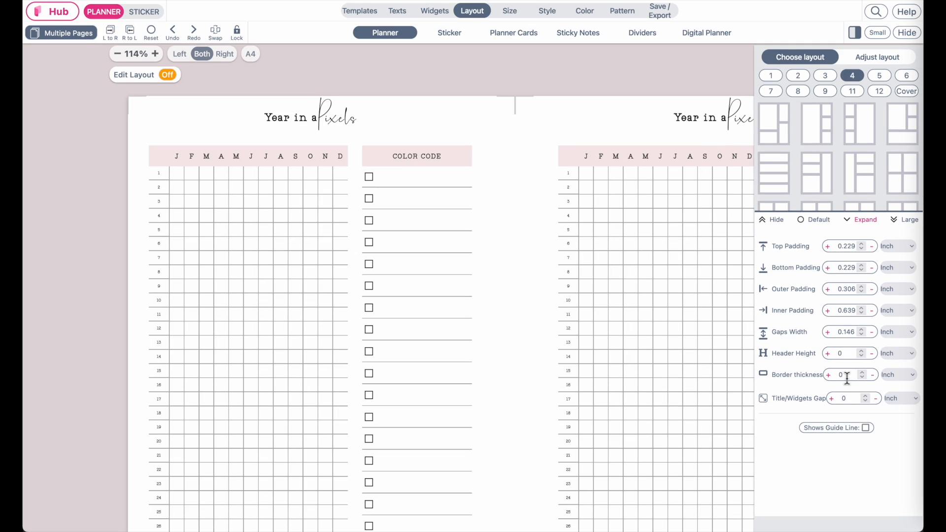
left_click(831, 398)
left_click(832, 398)
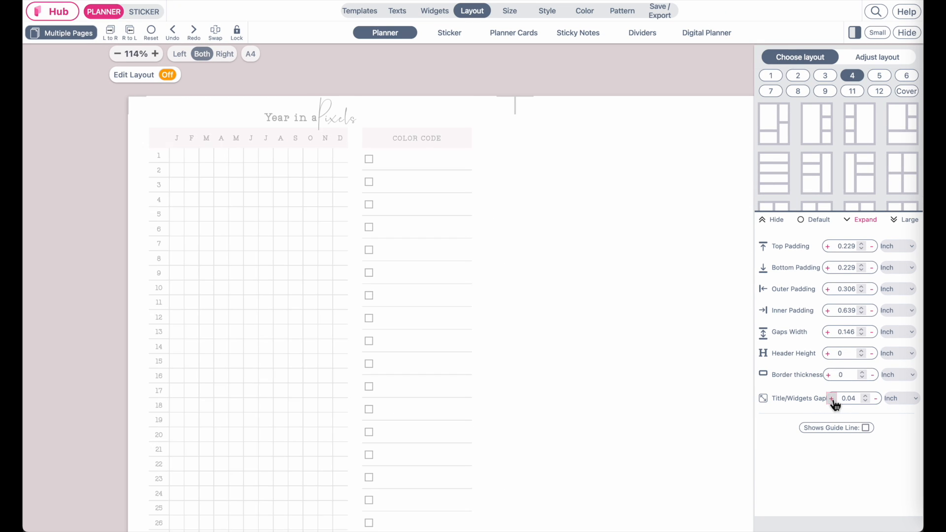
left_click(832, 399)
left_click(832, 399)
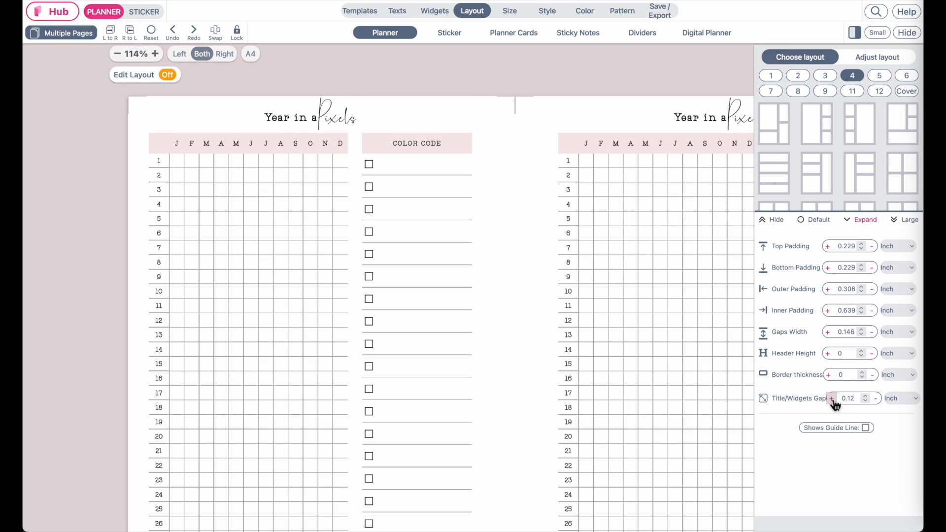
left_click(831, 399)
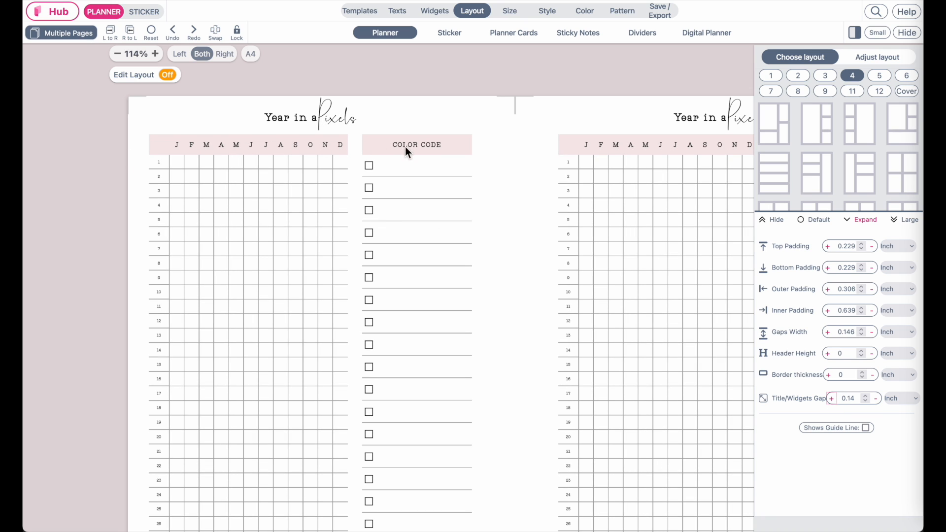
left_click(832, 399)
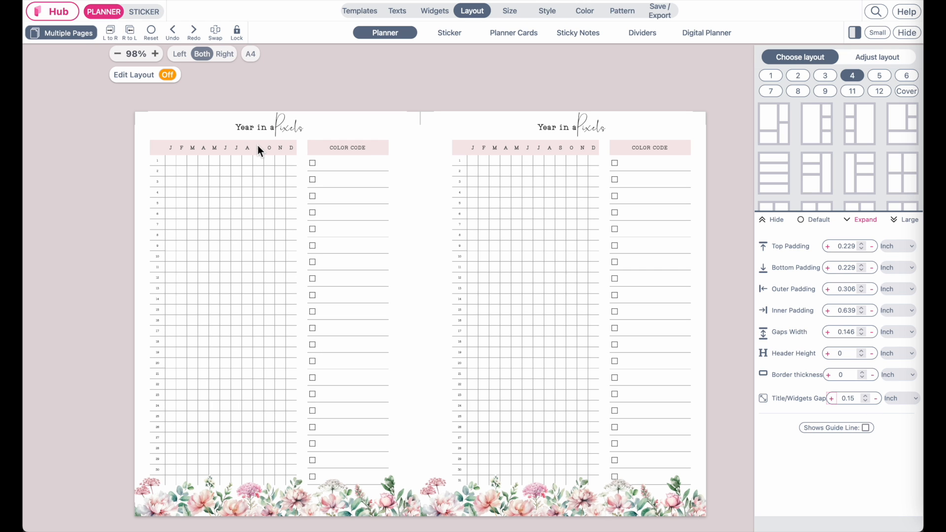
Step: Select the left page's tracker grid, list the tracker widget types, and examine its row and column settings
scroll(258, 146, "up", 3)
scroll(357, 147, "down", 5)
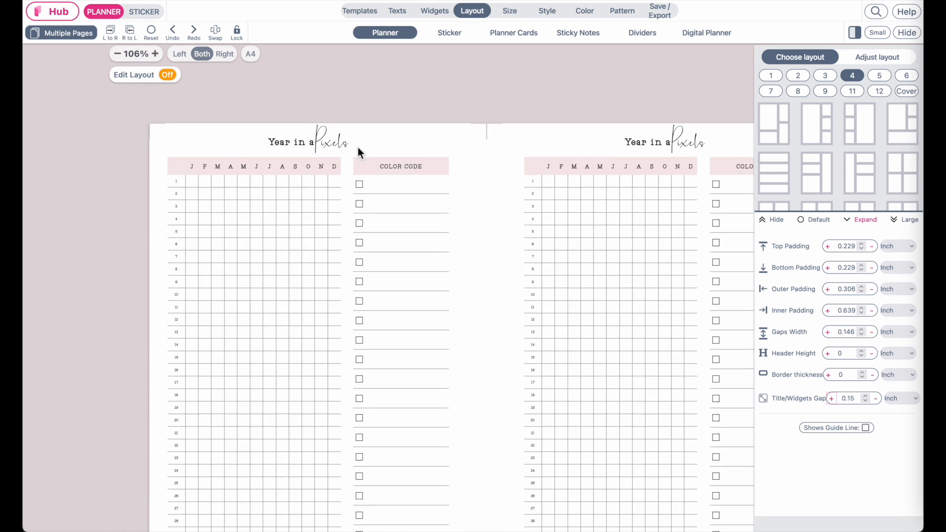
scroll(358, 147, "up", 3)
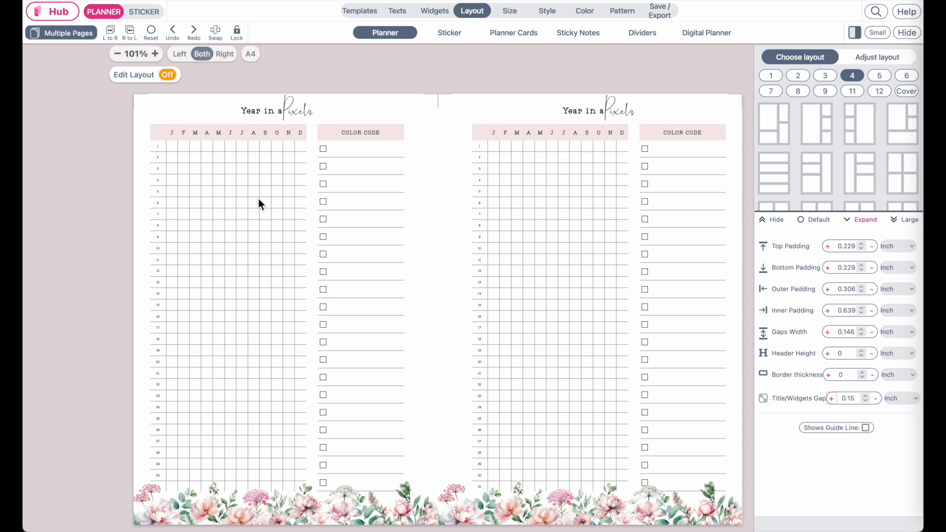
left_click(260, 163)
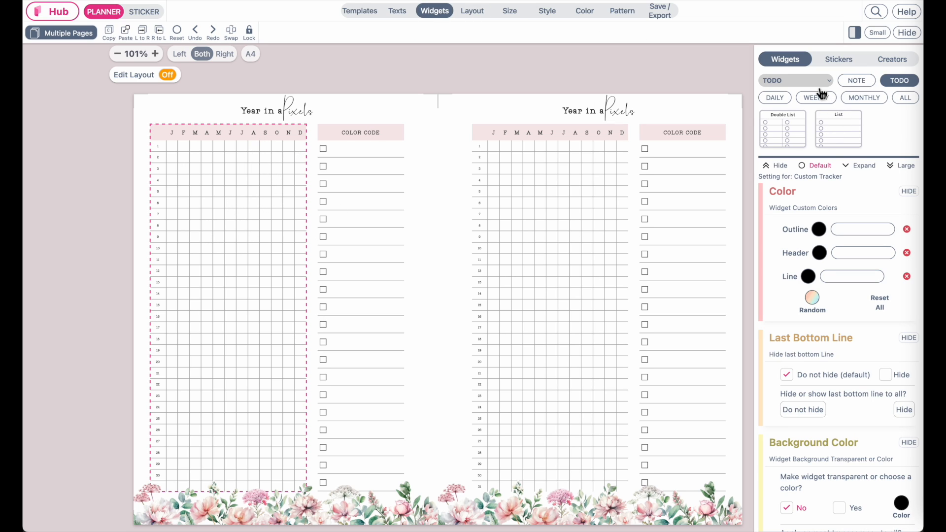
left_click(798, 80)
left_click(797, 111)
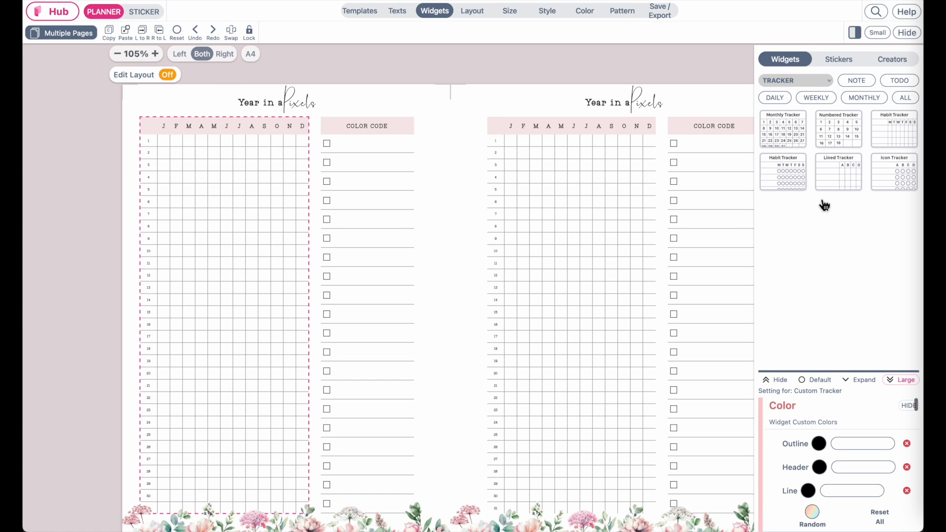
left_click(817, 380)
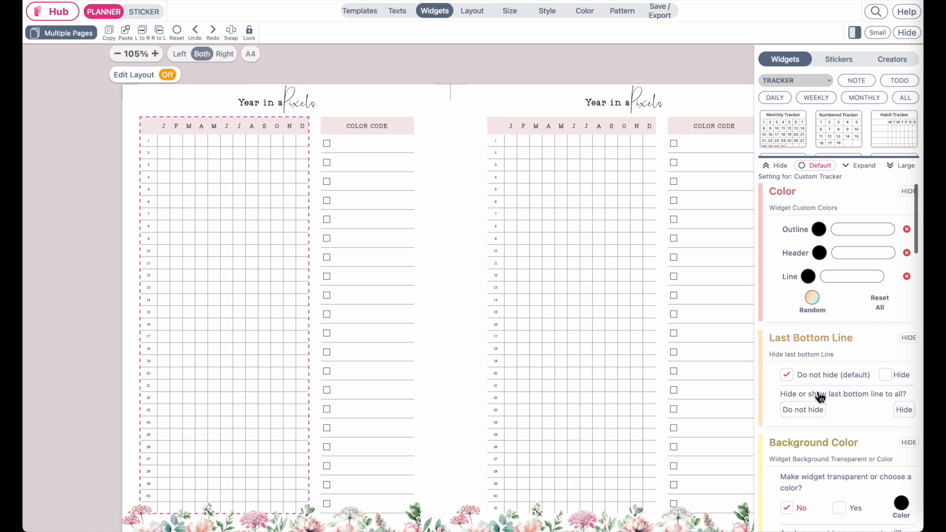
scroll(164, 131, "up", 3)
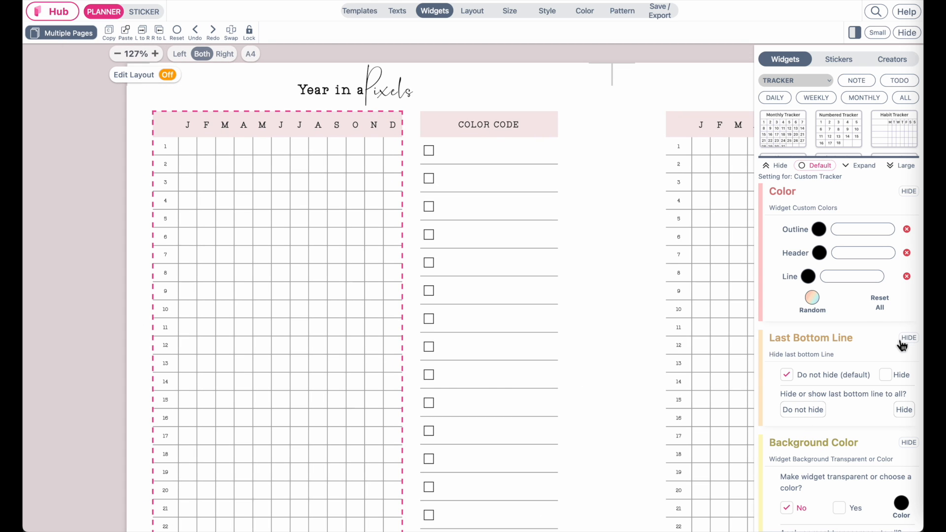
scroll(902, 345, "down", 10)
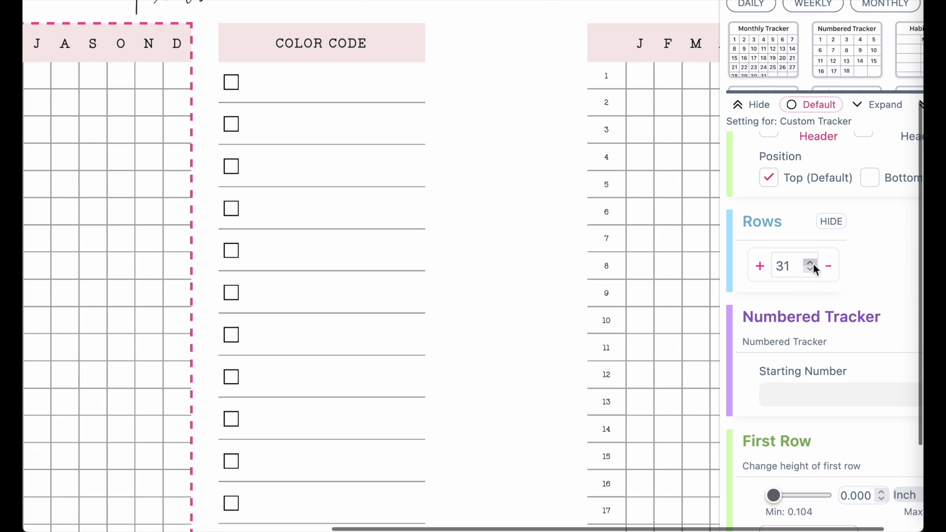
scroll(826, 270, "down", 5)
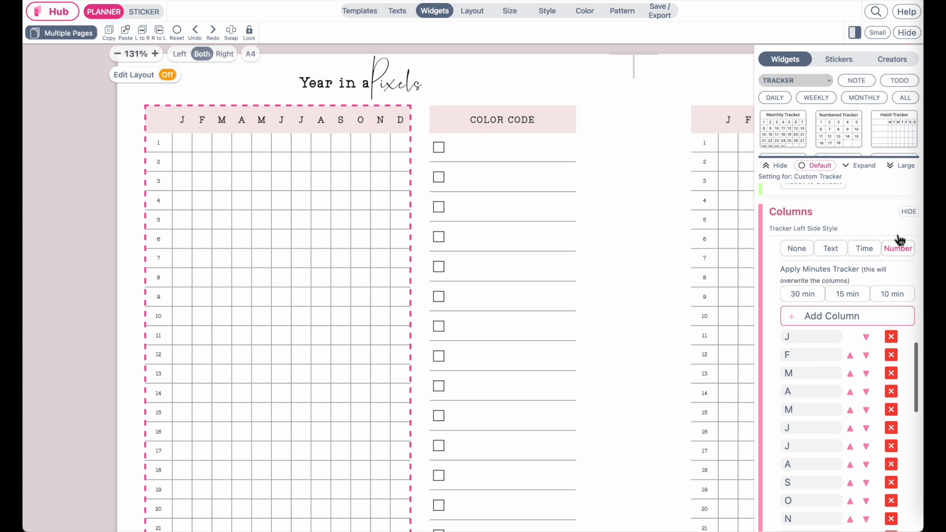
scroll(422, 332, "down", 3)
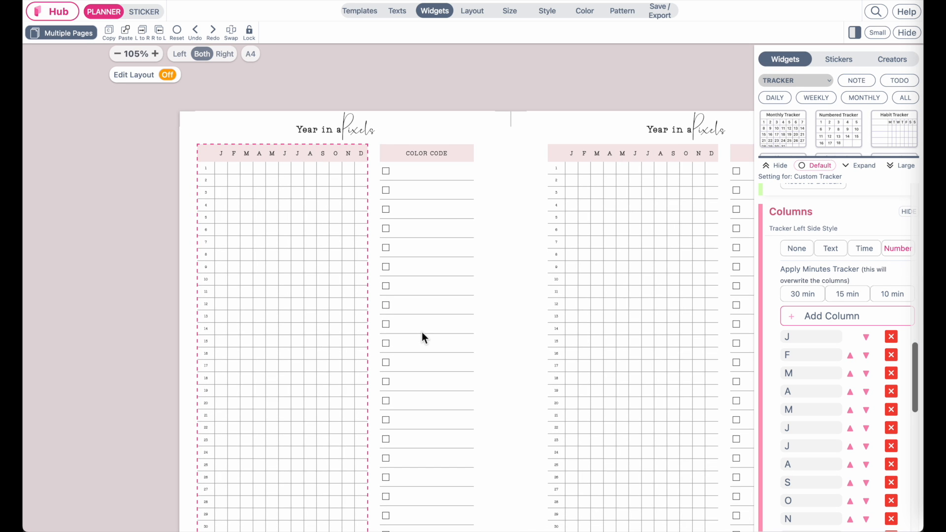
scroll(422, 333, "down", 1)
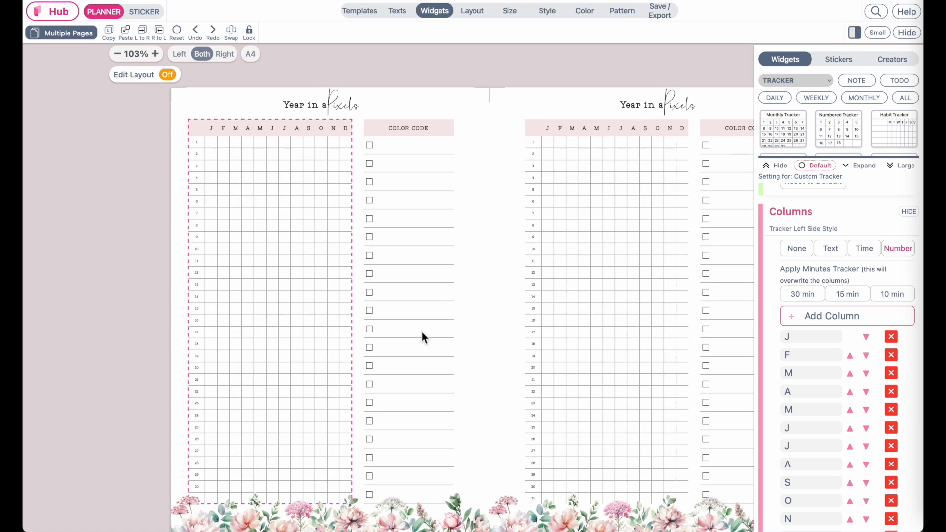